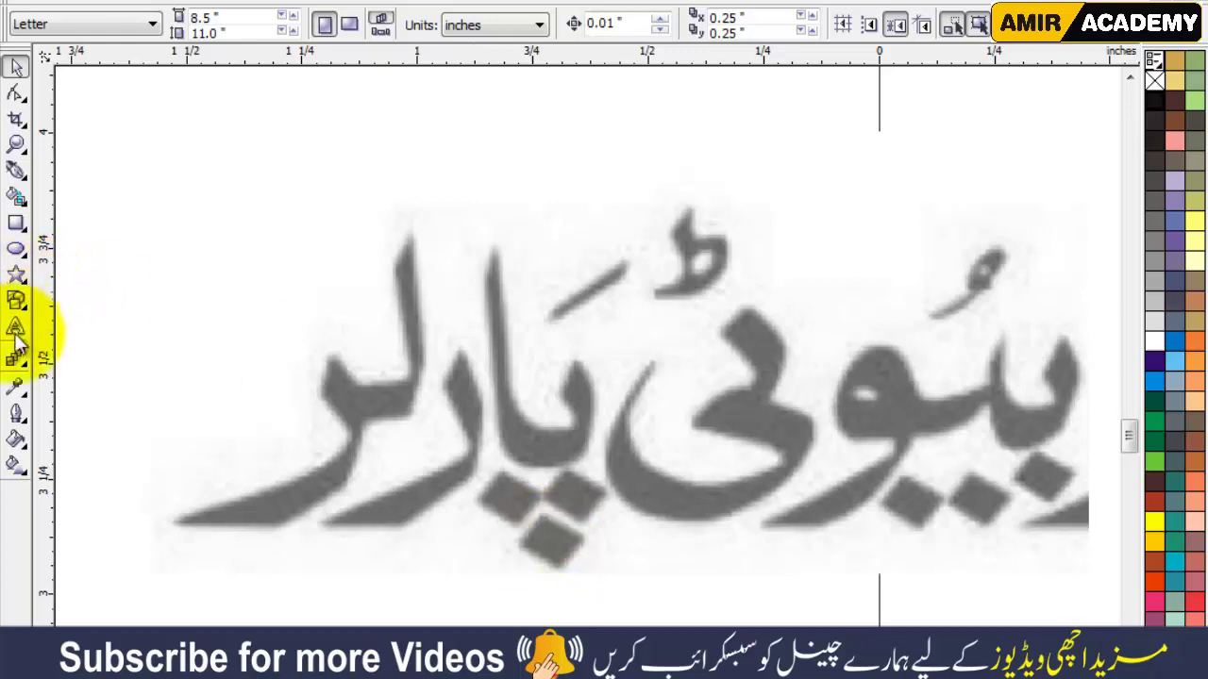
# Add the text 'vector' on the page, then shrink it and move it toward the upper left.
pyautogui.click(16, 330)
pyautogui.write('vect')
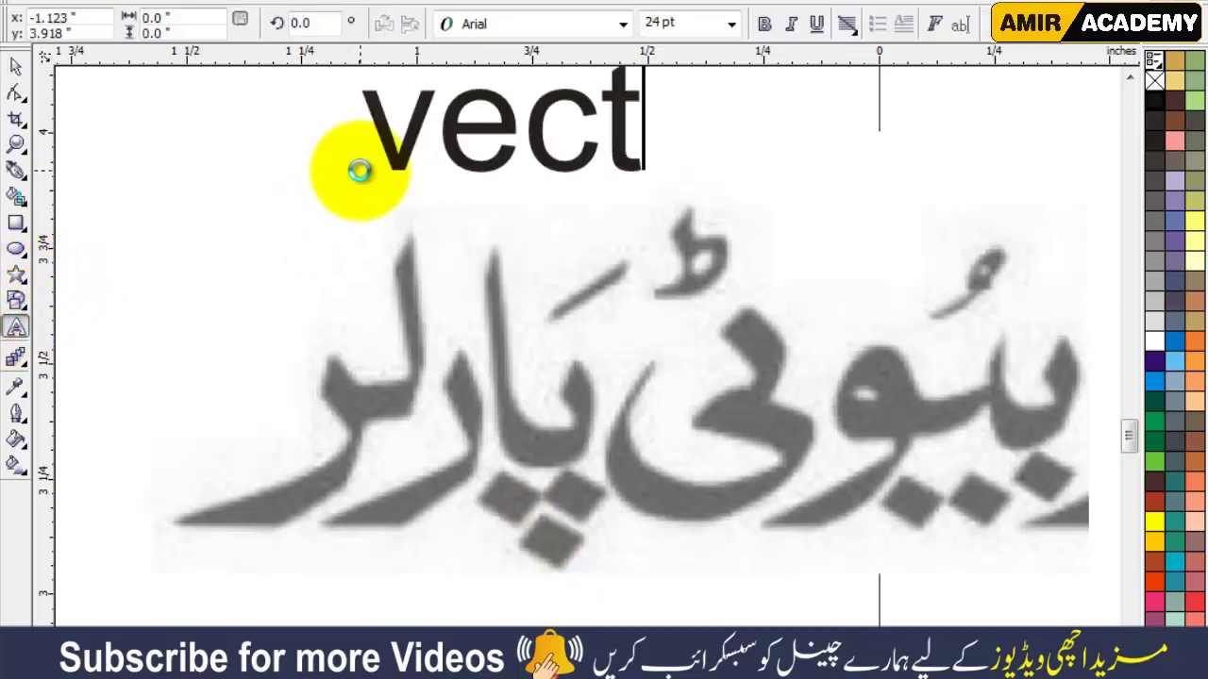
pyautogui.write('oor')
pyautogui.press('BackSpace')
pyautogui.press('BackSpace')
pyautogui.write('r')
pyautogui.hotkey('ctrl', 'space')
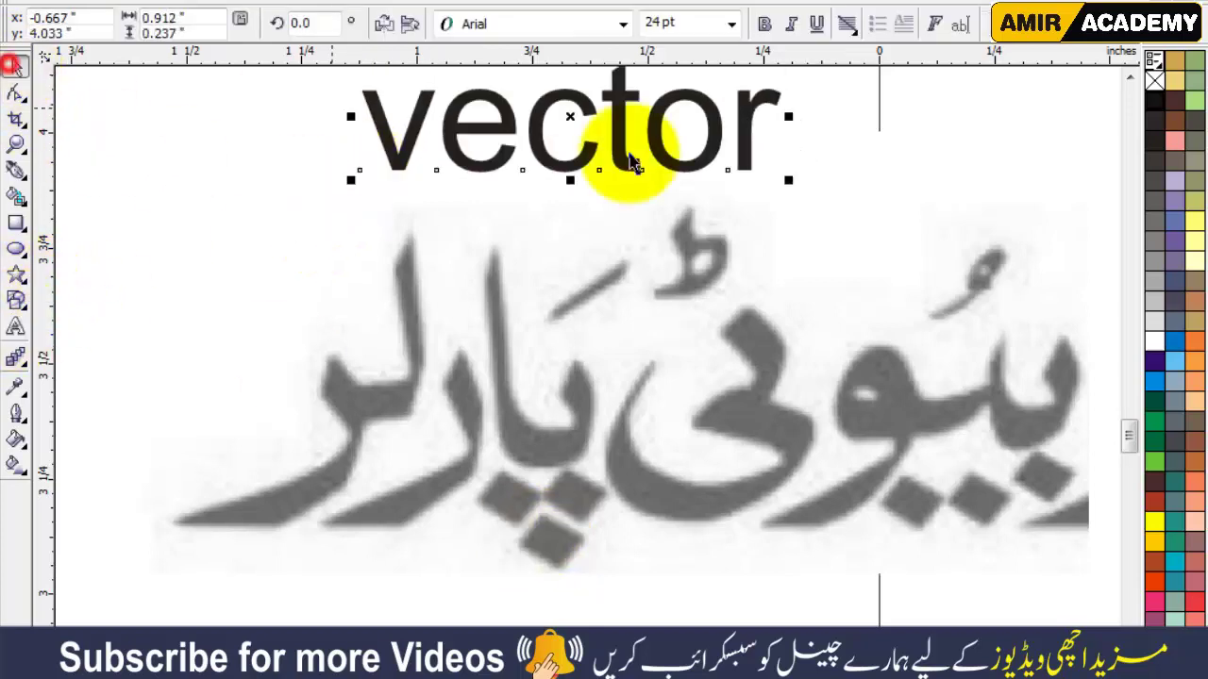
pyautogui.keyDown('shift'); pyautogui.moveTo(787, 178); pyautogui.dragTo(660, 167); pyautogui.keyUp('shift')
pyautogui.moveTo(585, 113); pyautogui.dragTo(305, 140)
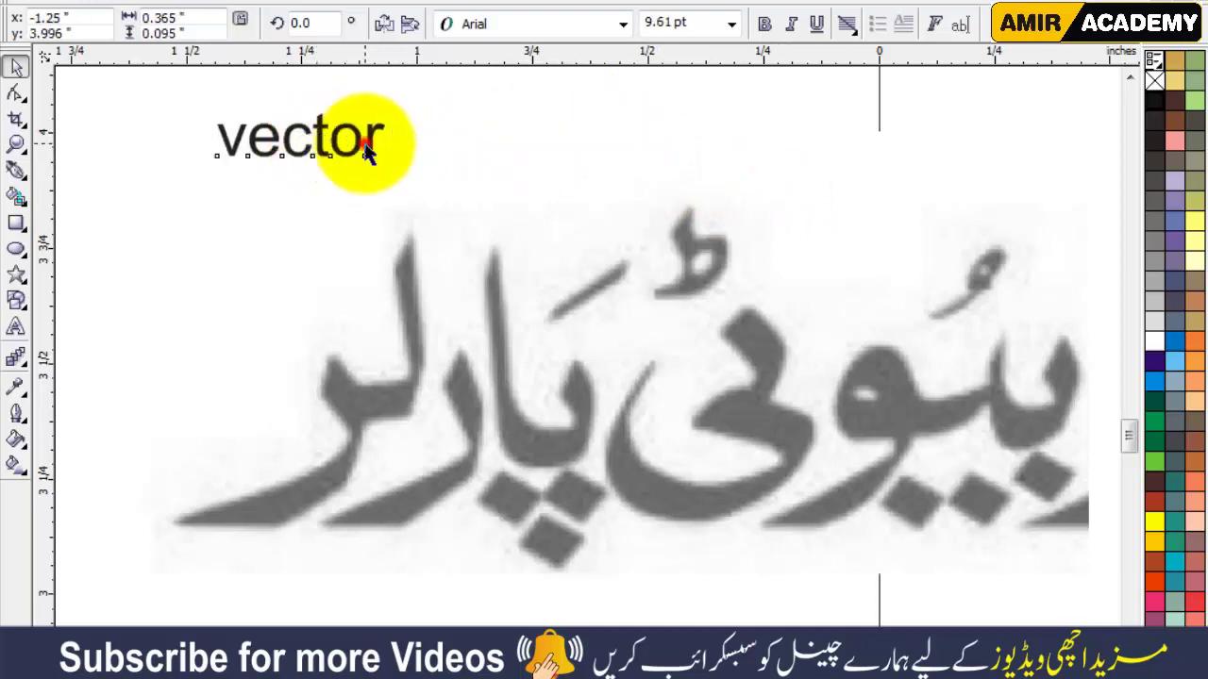
# Edit the text into the heading 'image tracing with Pen tool' and make it bold.
pyautogui.press('F8')
pyautogui.click(377, 151)
pyautogui.write('image tracing with Pen tool')
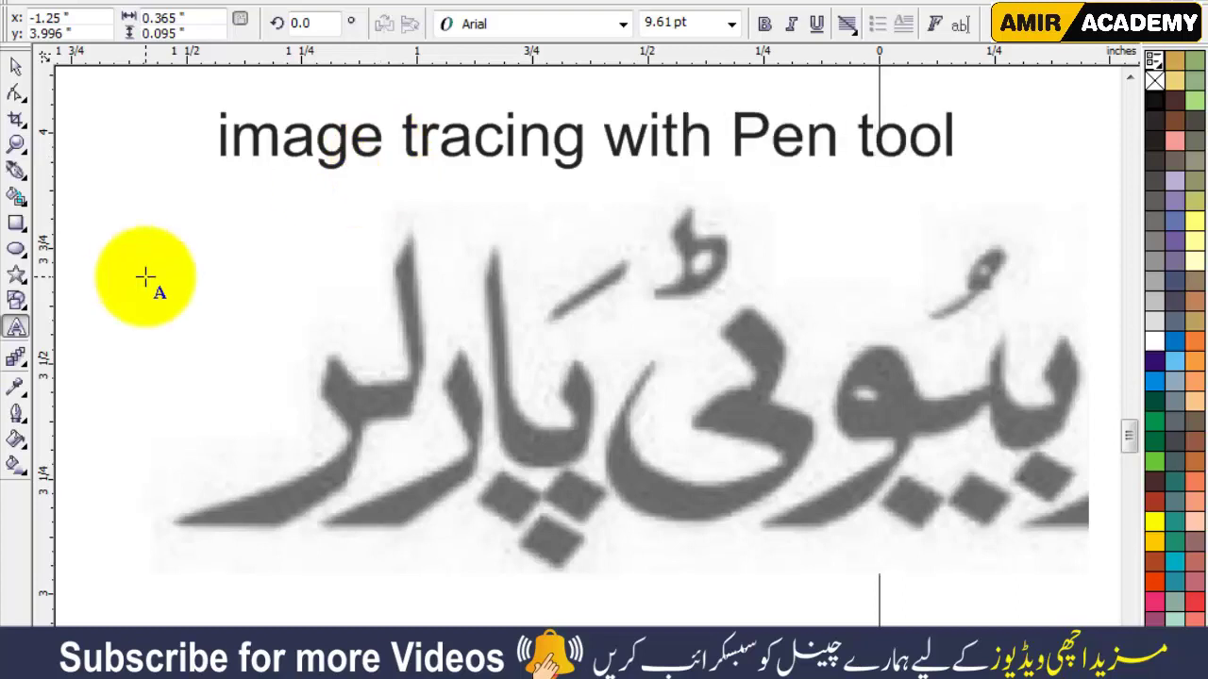
pyautogui.hotkey('ctrl', 'space')
pyautogui.click(827, 140)
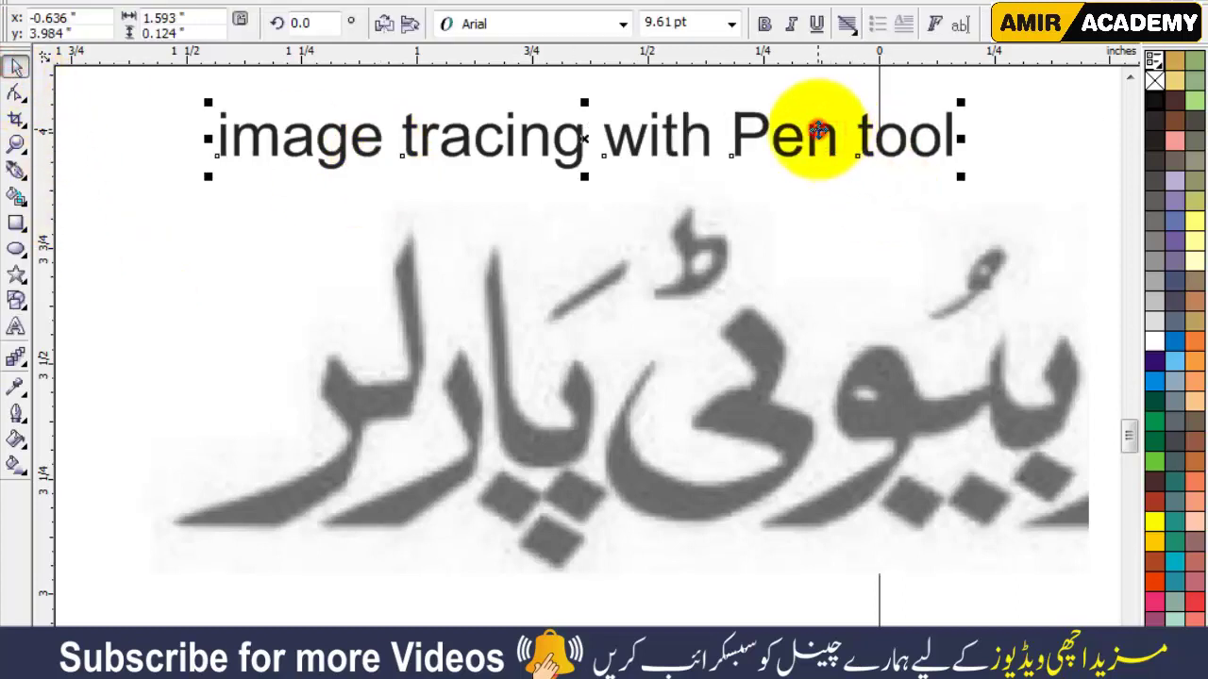
pyautogui.rightClick(812, 124)
pyautogui.click(766, 23)
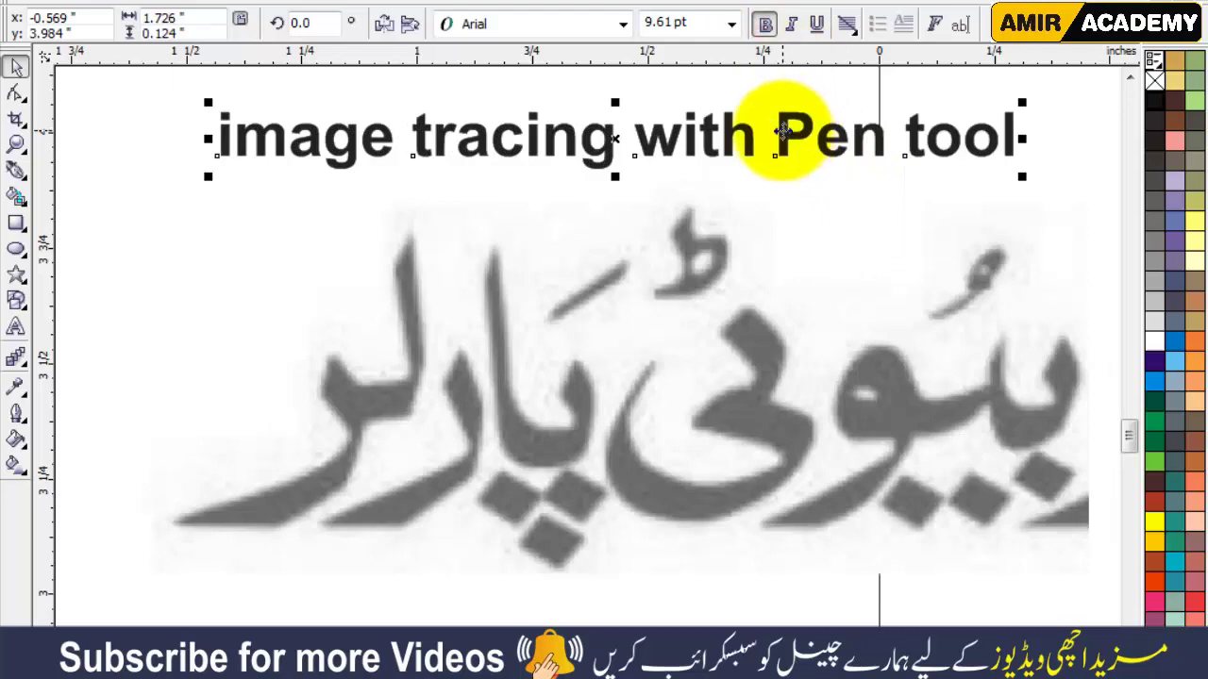
pyautogui.scroll(3, 979, 130)
pyautogui.moveTo(1129, 415); pyautogui.dragTo(1131, 437)
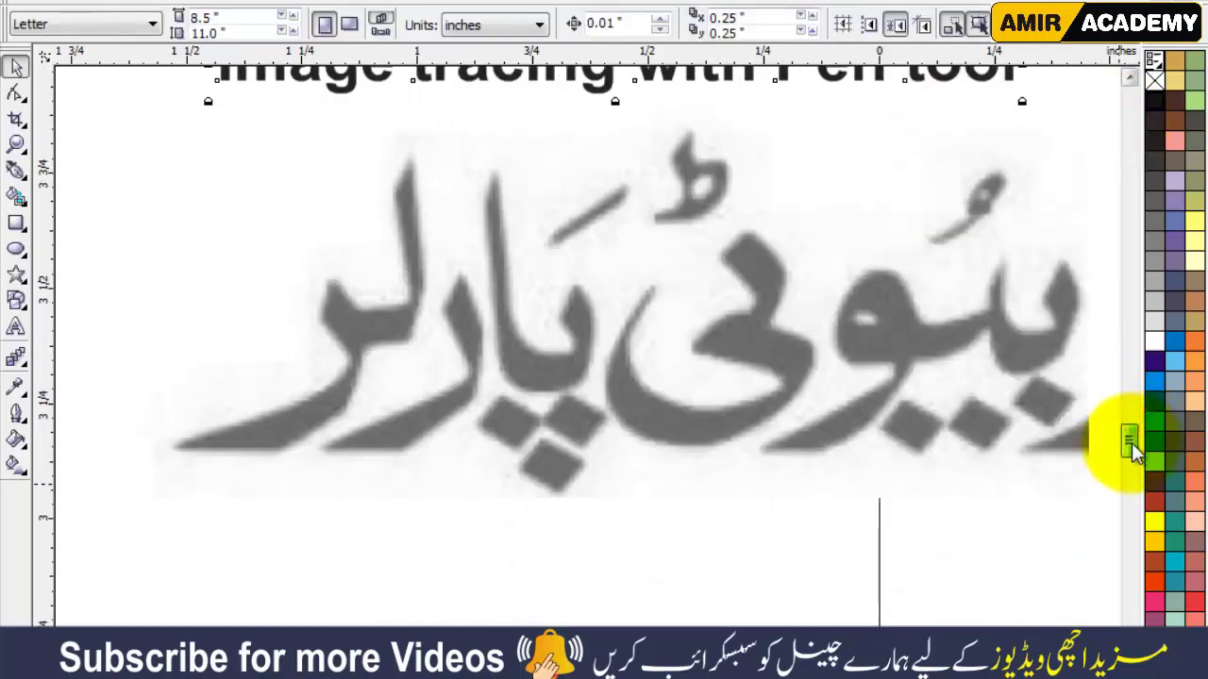
# Start a straight-edged Pen outline at the rightmost letter's tip and trace around its bowl.
pyautogui.click(1078, 261)
pyautogui.click(15, 170)
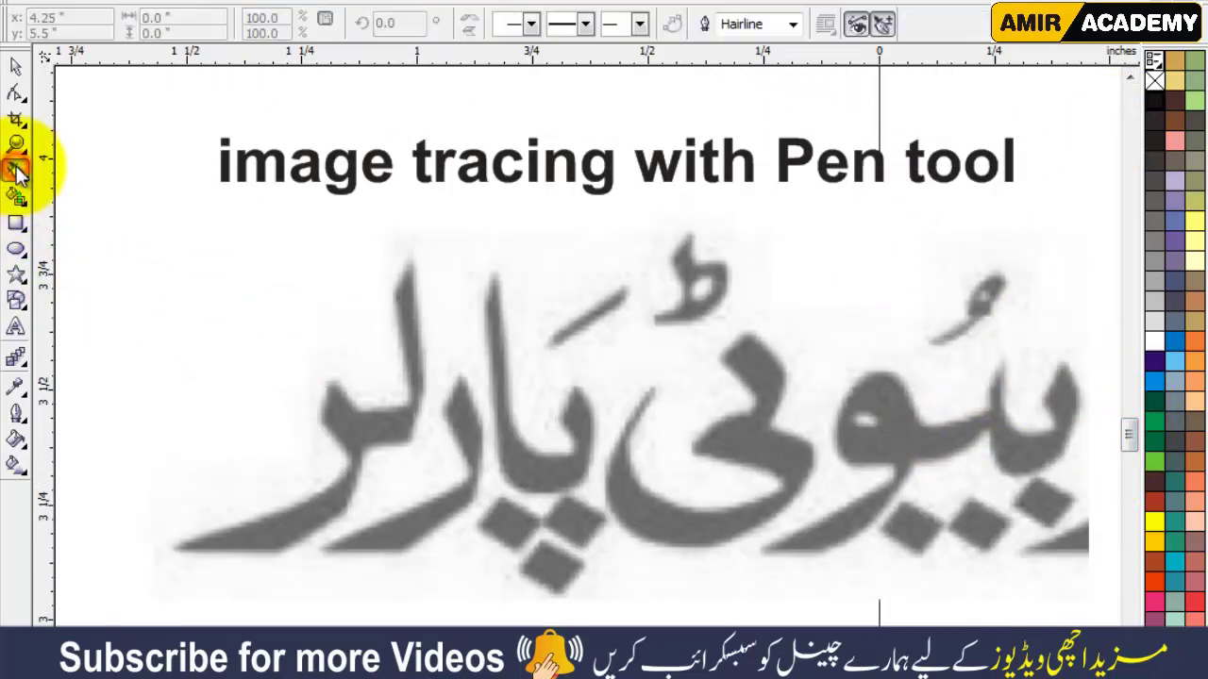
pyautogui.click(1066, 359)
pyautogui.click(1057, 429)
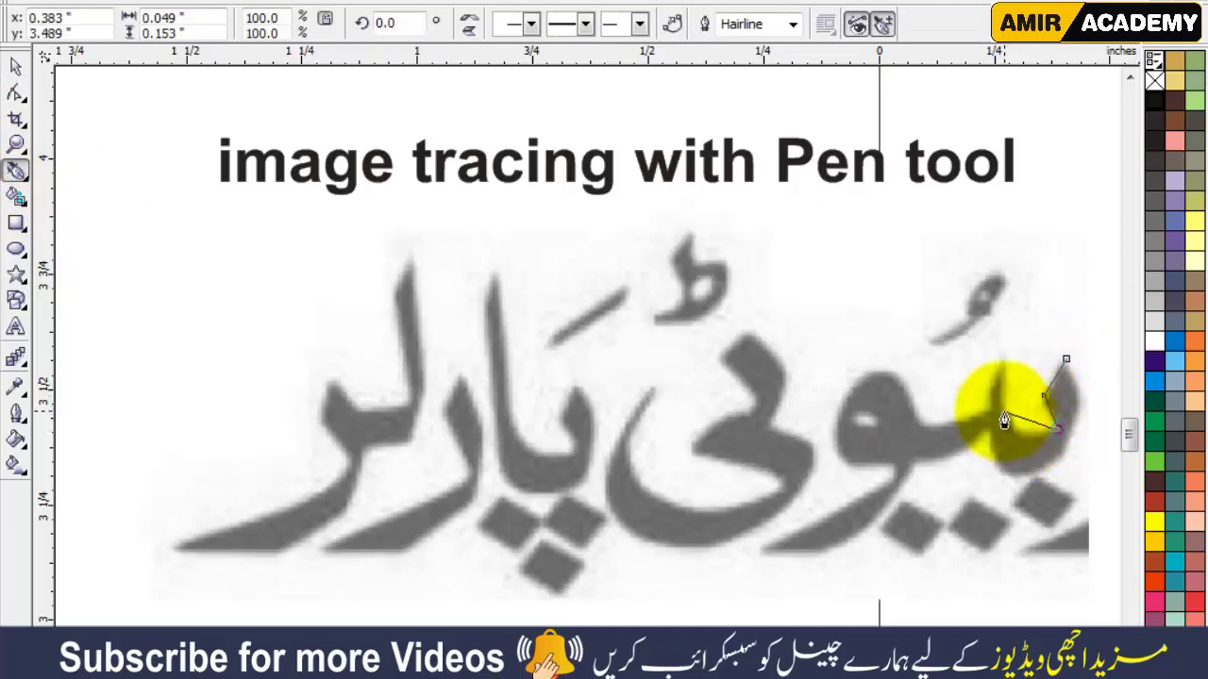
pyautogui.click(1005, 351)
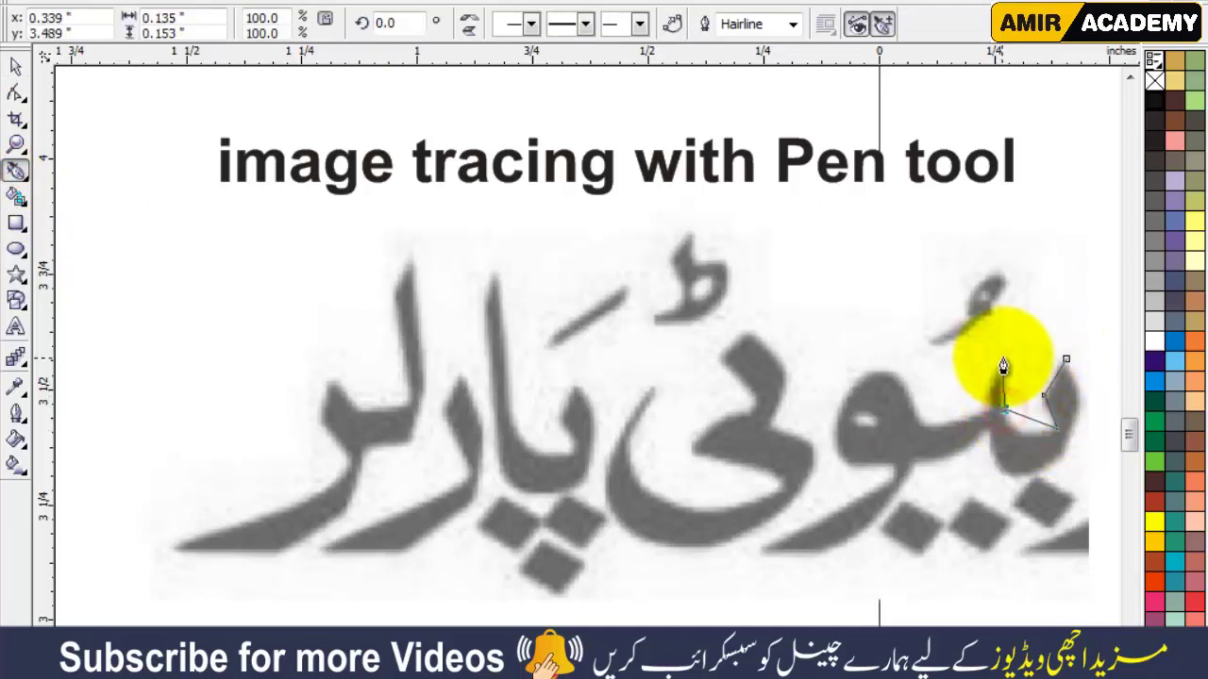
pyautogui.click(991, 416)
pyautogui.click(924, 427)
pyautogui.click(874, 371)
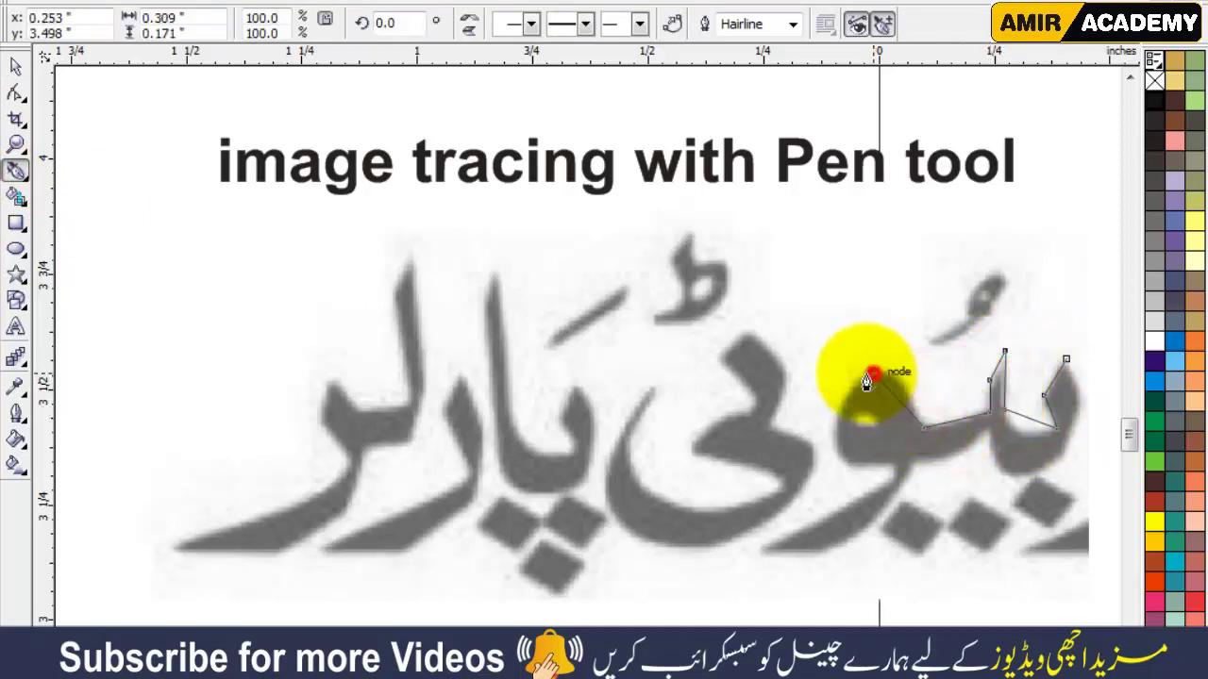
# Trace the rightmost letter's lower stroke and tail, closing the outline at its start.
pyautogui.click(851, 461)
pyautogui.click(895, 477)
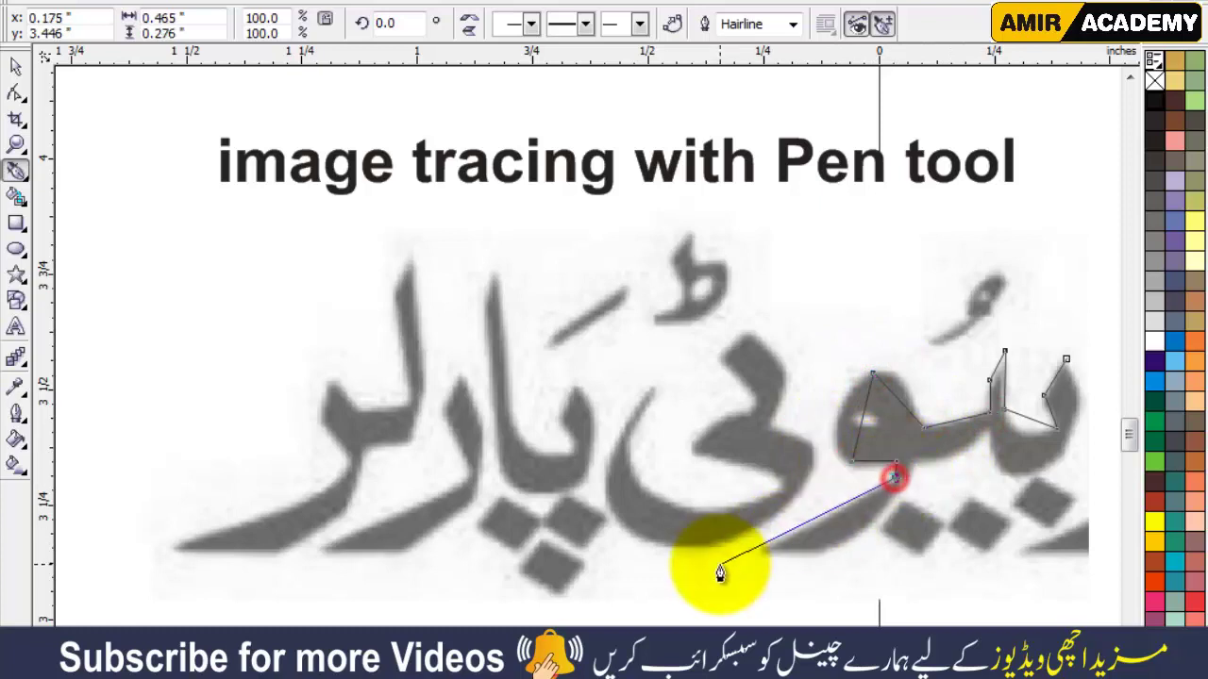
pyautogui.click(761, 549)
pyautogui.click(825, 552)
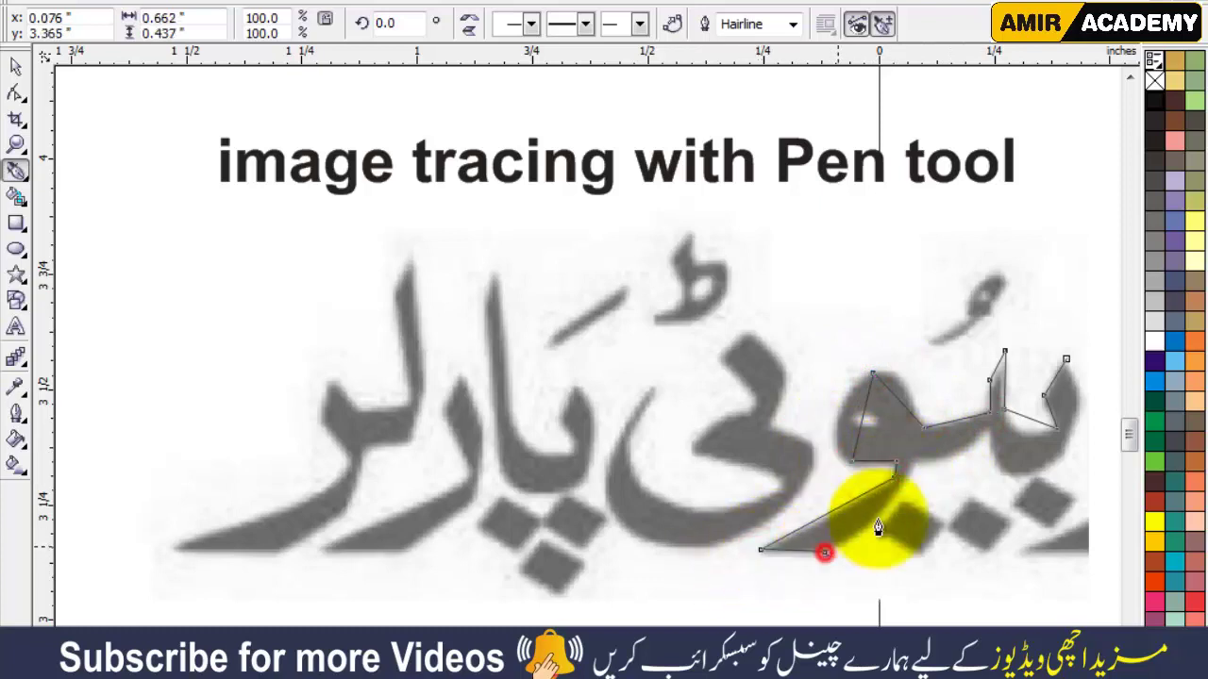
pyautogui.click(917, 465)
pyautogui.click(1015, 477)
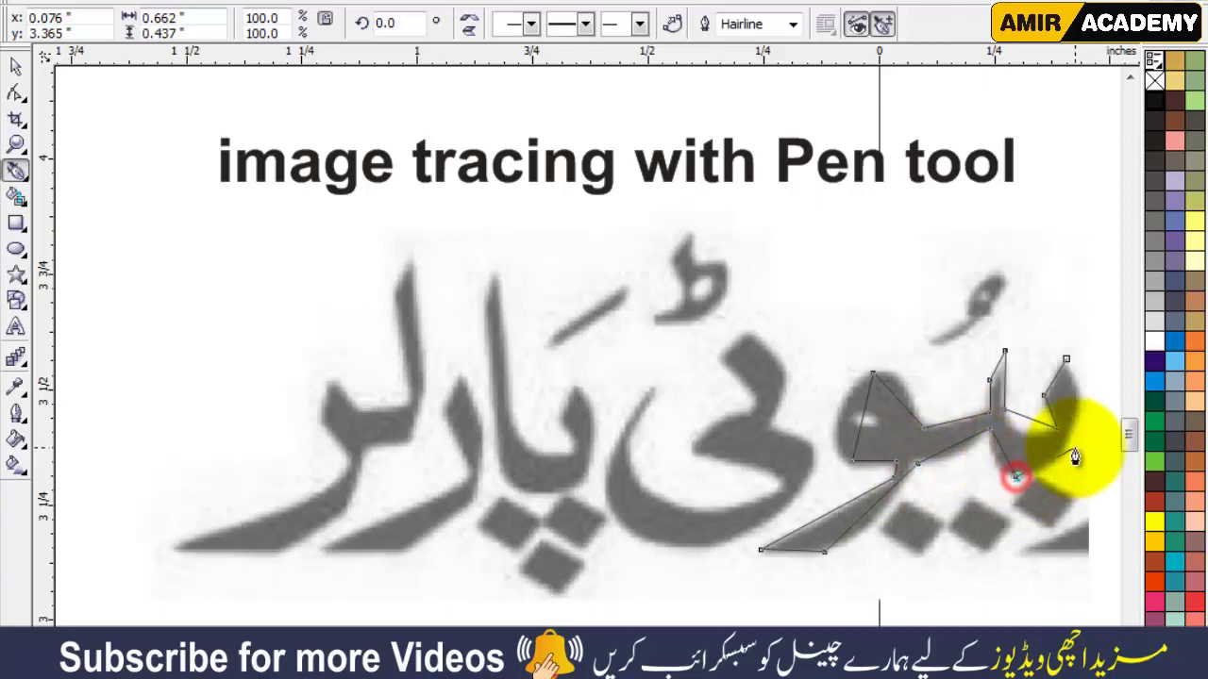
pyautogui.click(1065, 449)
pyautogui.click(1081, 404)
pyautogui.click(1066, 359)
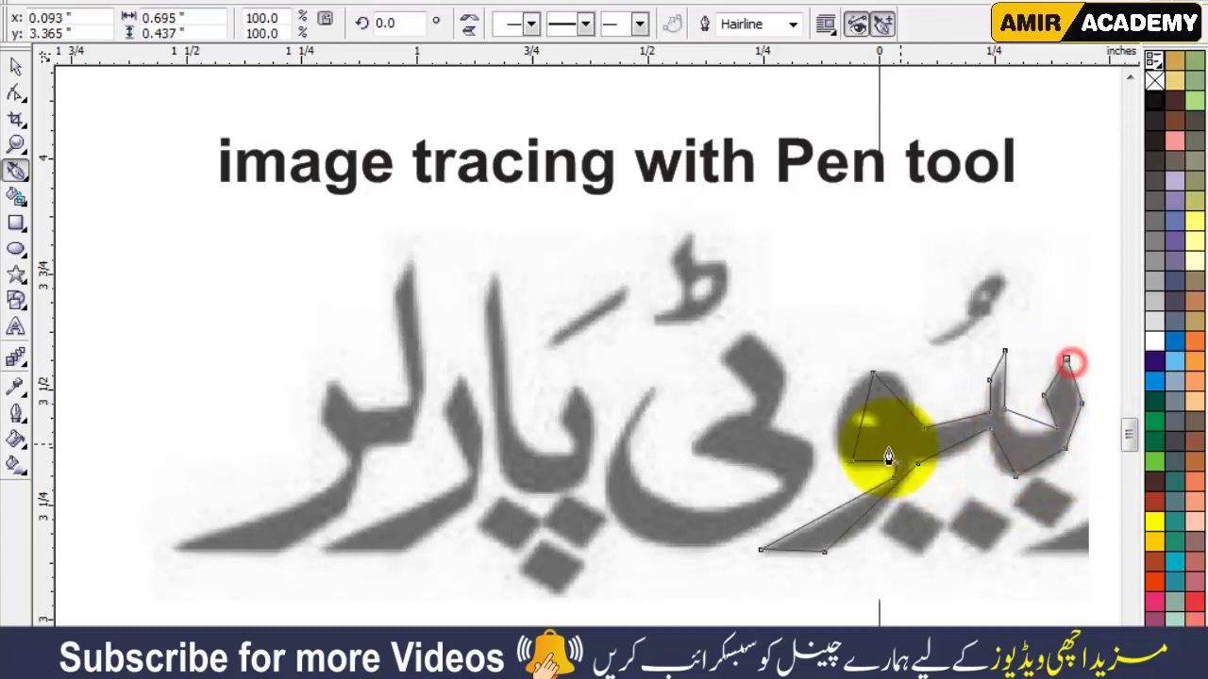
# Begin a straight-edged outline of the middle letter around its right side, base and left side.
pyautogui.click(720, 359)
pyautogui.click(745, 332)
pyautogui.click(787, 377)
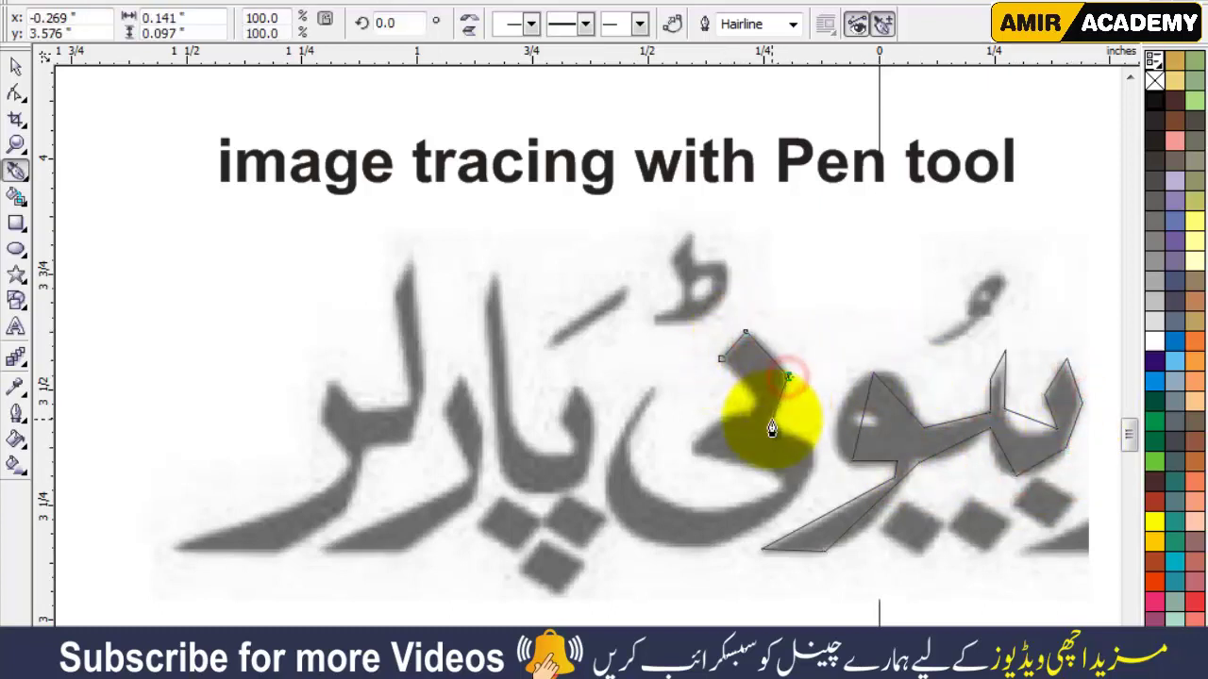
pyautogui.click(772, 422)
pyautogui.click(804, 439)
pyautogui.click(792, 500)
pyautogui.click(621, 524)
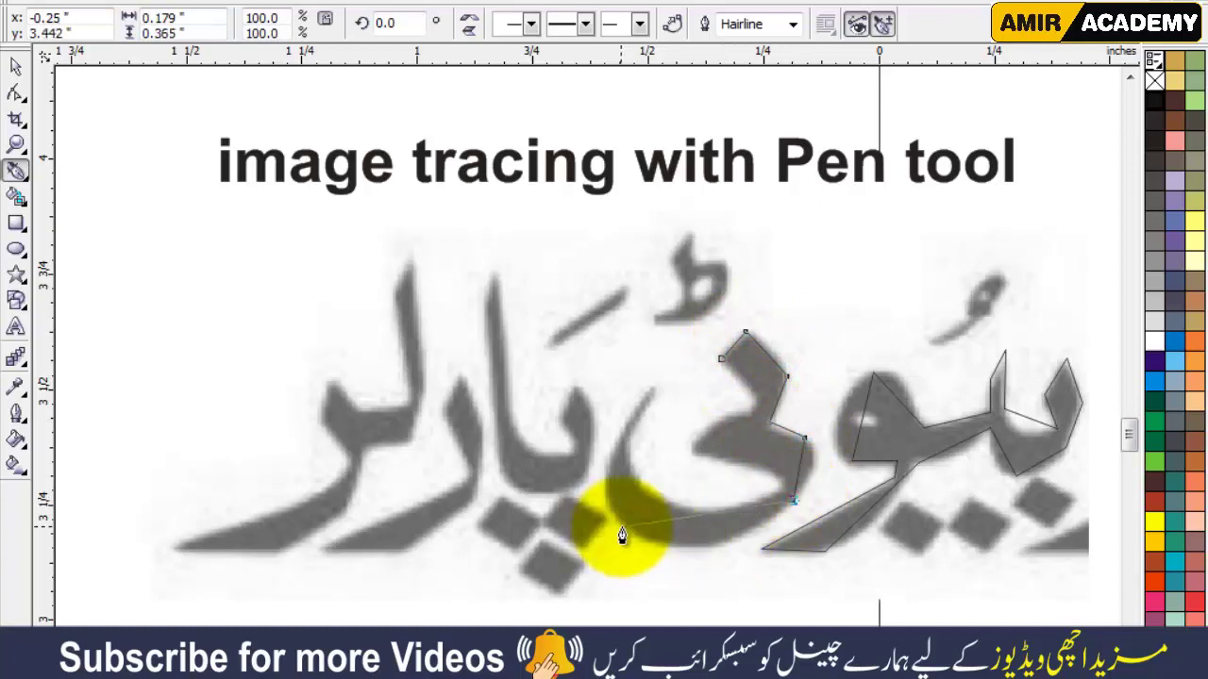
pyautogui.click(623, 426)
pyautogui.click(655, 383)
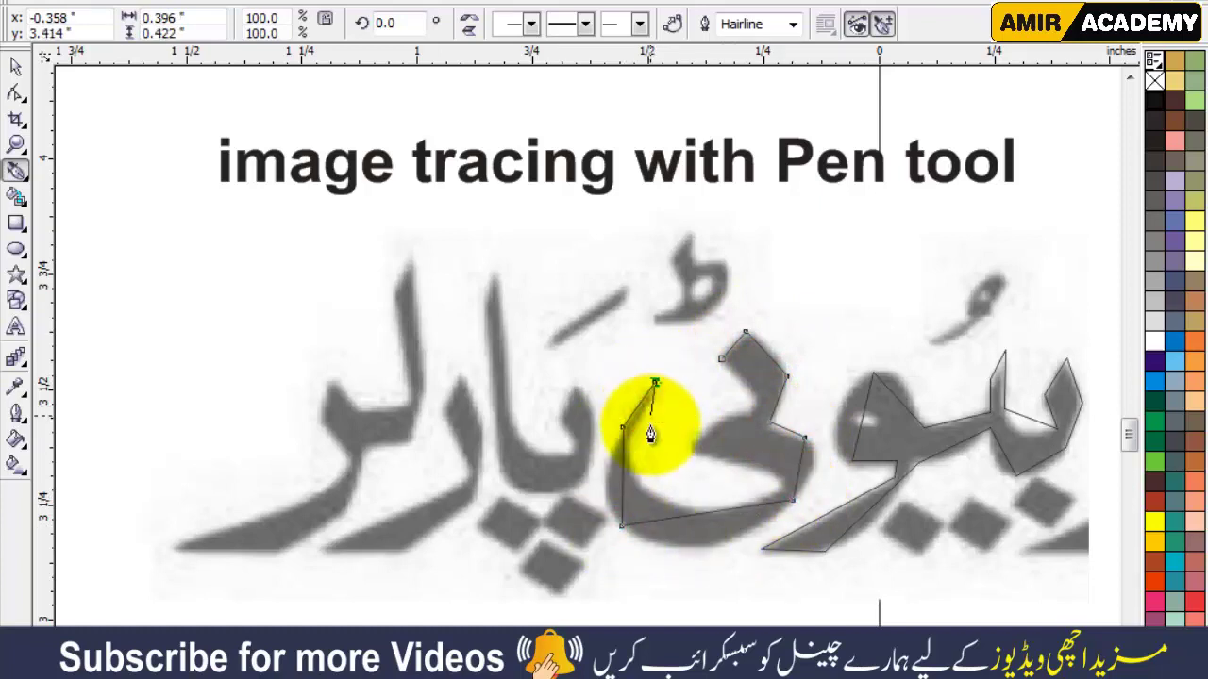
pyautogui.scroll(3, 650, 434)
# Add corner points around the middle letter's upper stroke and inner curve.
pyautogui.click(584, 205)
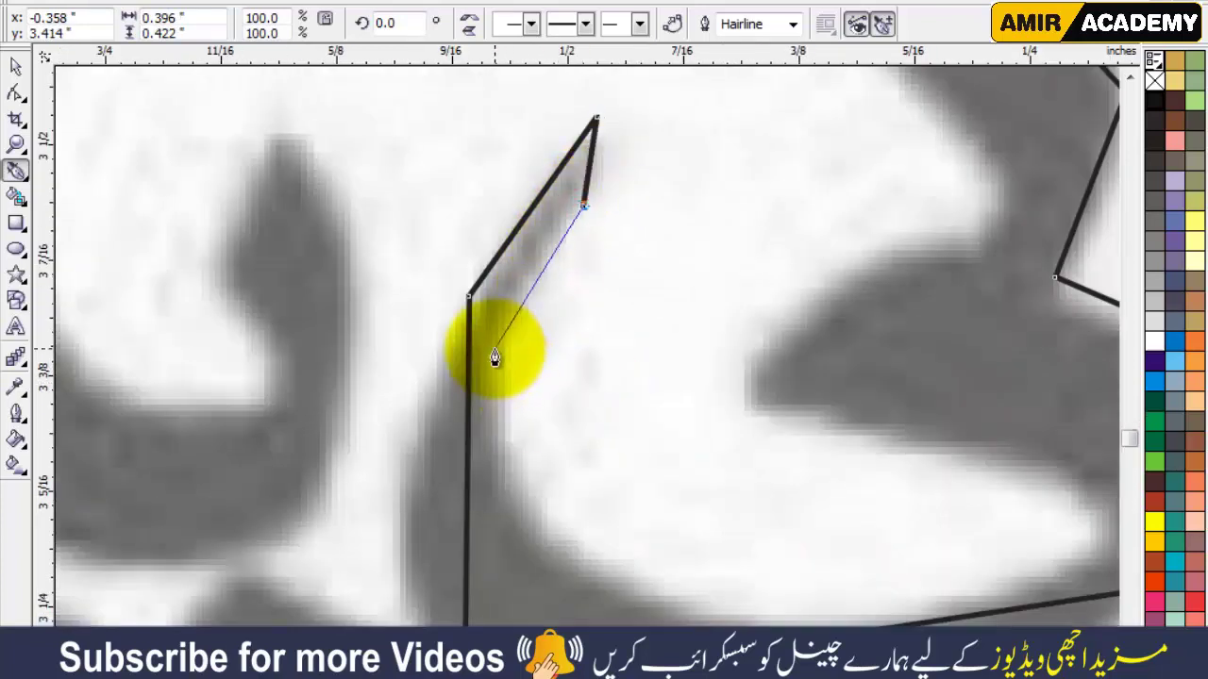
pyautogui.click(494, 350)
pyautogui.click(736, 620)
pyautogui.click(1097, 528)
pyautogui.click(741, 396)
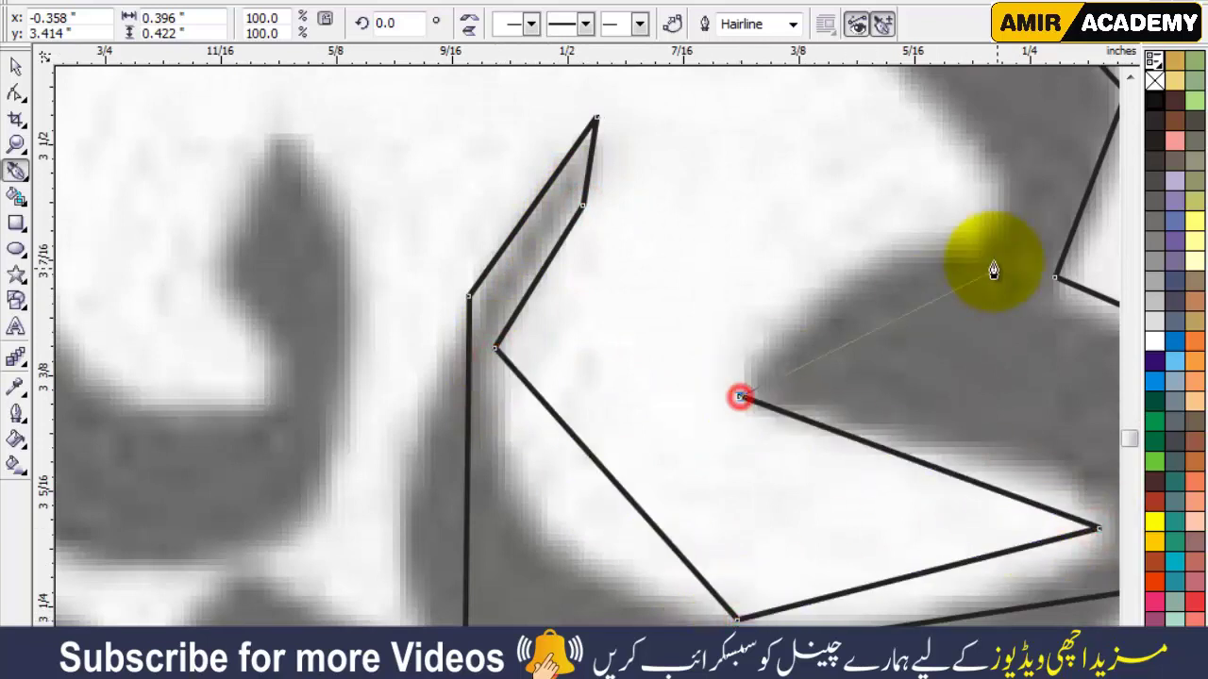
pyautogui.click(970, 238)
pyautogui.scroll(-2, 588, 386)
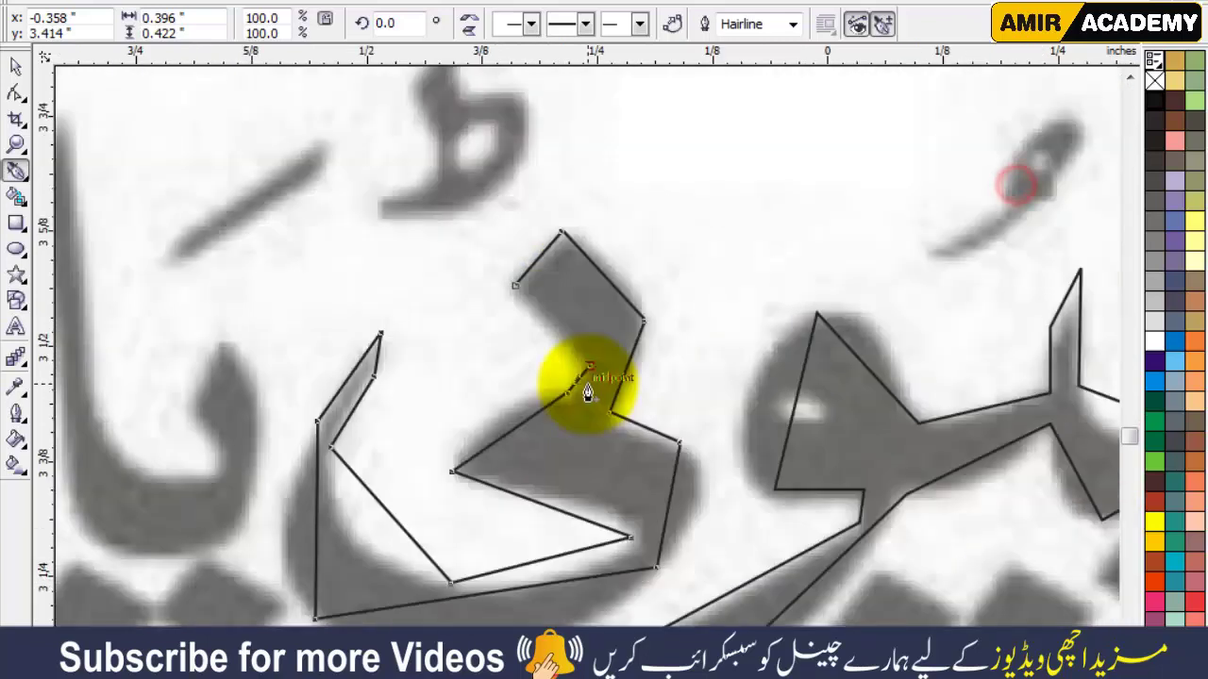
pyautogui.click(590, 366)
pyautogui.click(515, 285)
pyautogui.click(15, 91)
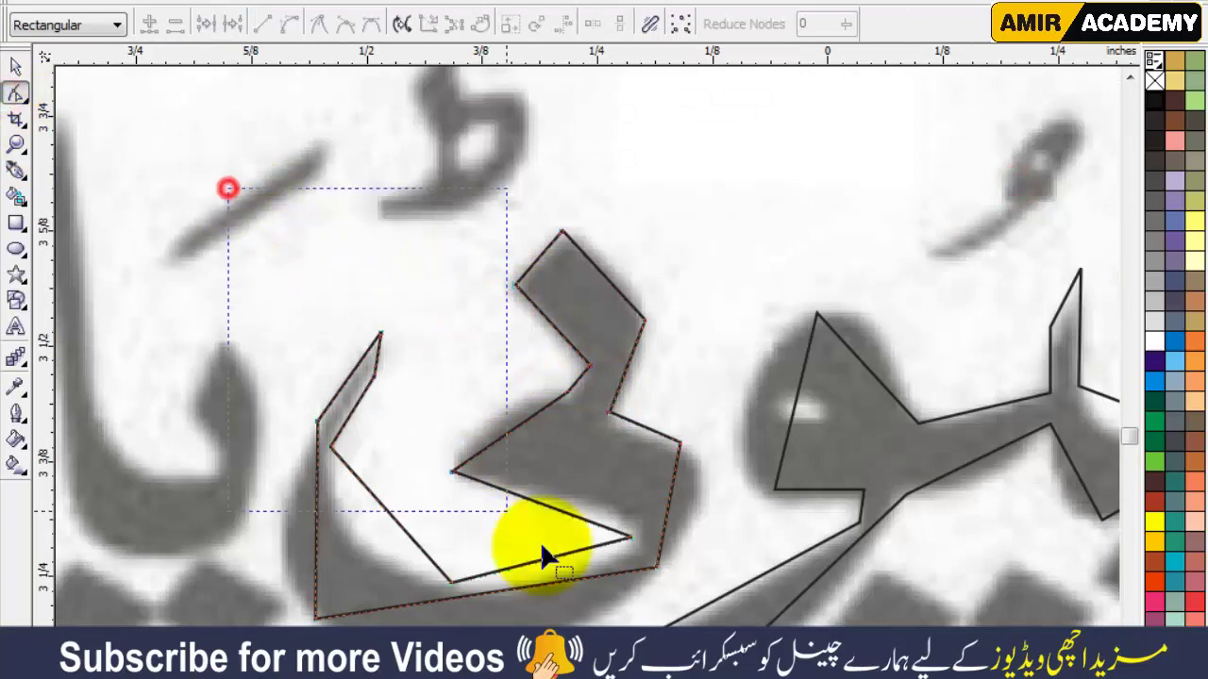
# Select all the path's nodes and bend the upper, inner and right edges into curves along the ی.
pyautogui.moveTo(227, 186); pyautogui.dragTo(706, 614)
pyautogui.scroll(2, 598, 283)
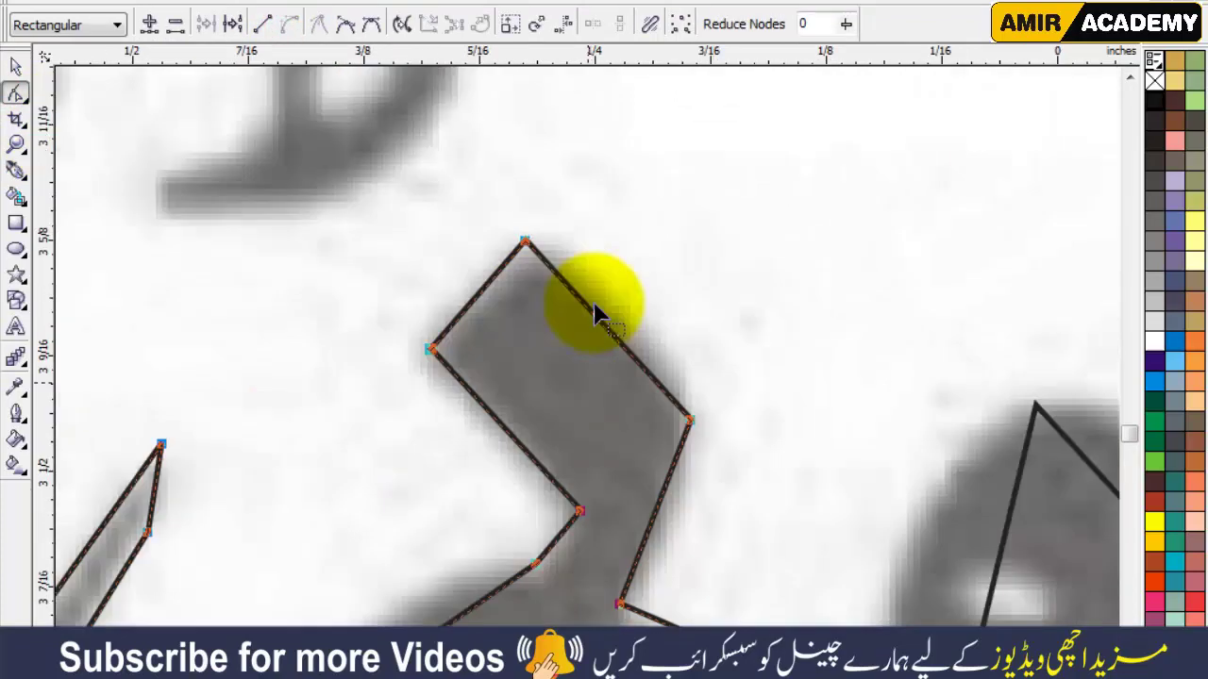
pyautogui.moveTo(627, 330); pyautogui.dragTo(643, 309)
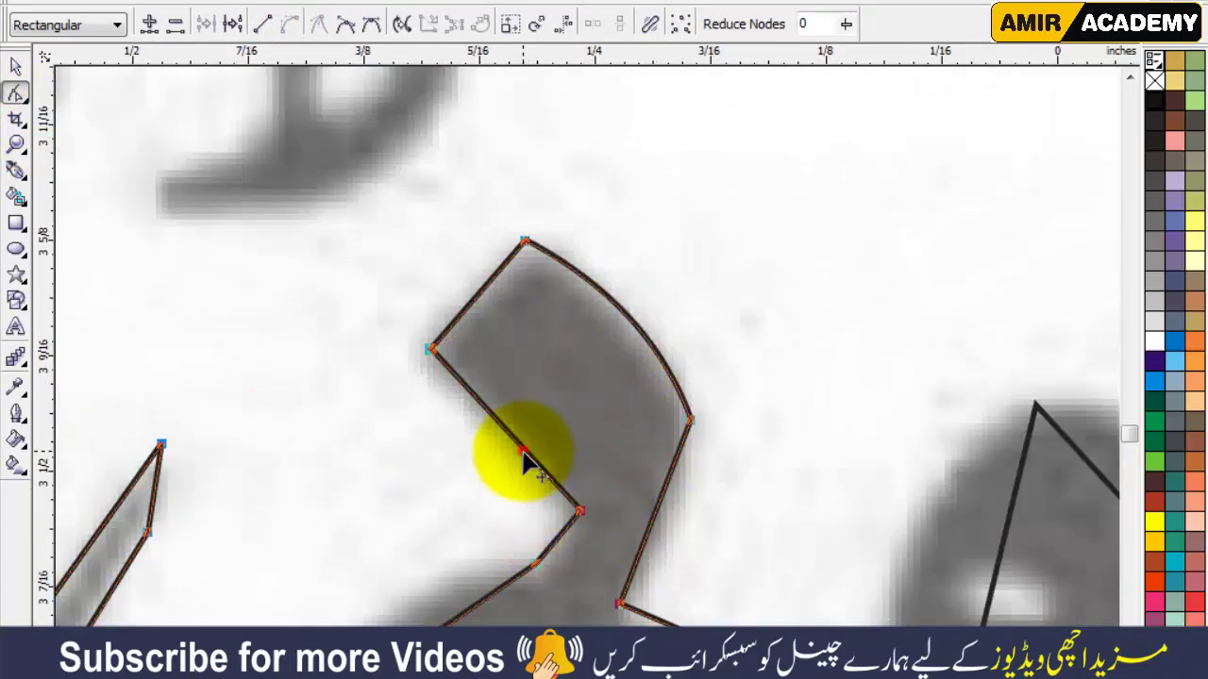
pyautogui.moveTo(525, 458); pyautogui.dragTo(531, 431)
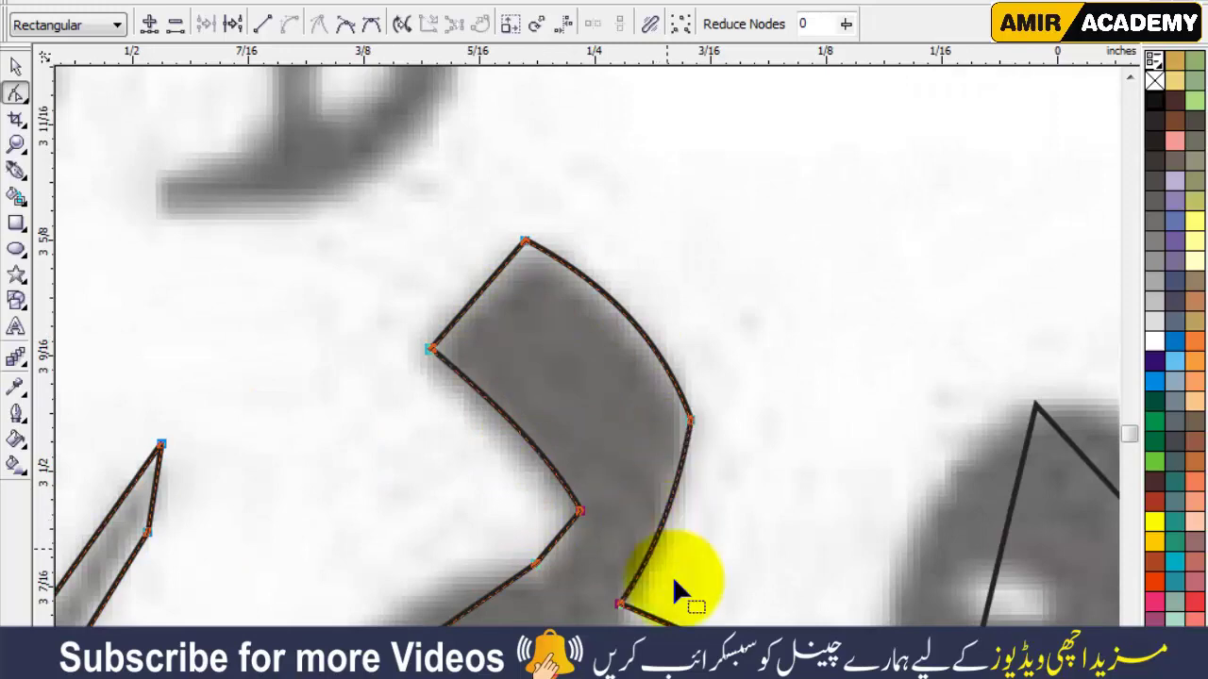
pyautogui.scroll(-1, 574, 436)
pyautogui.scroll(1, 566, 293)
pyautogui.moveTo(517, 249); pyautogui.dragTo(500, 236)
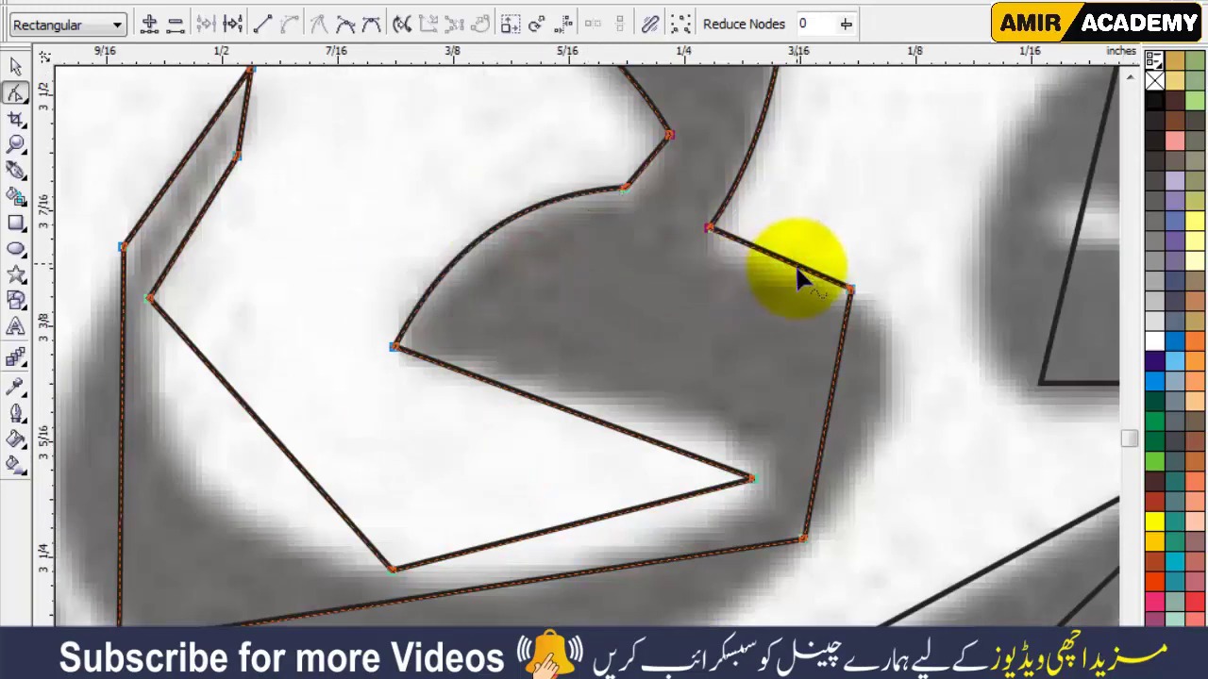
pyautogui.moveTo(834, 395); pyautogui.dragTo(890, 429)
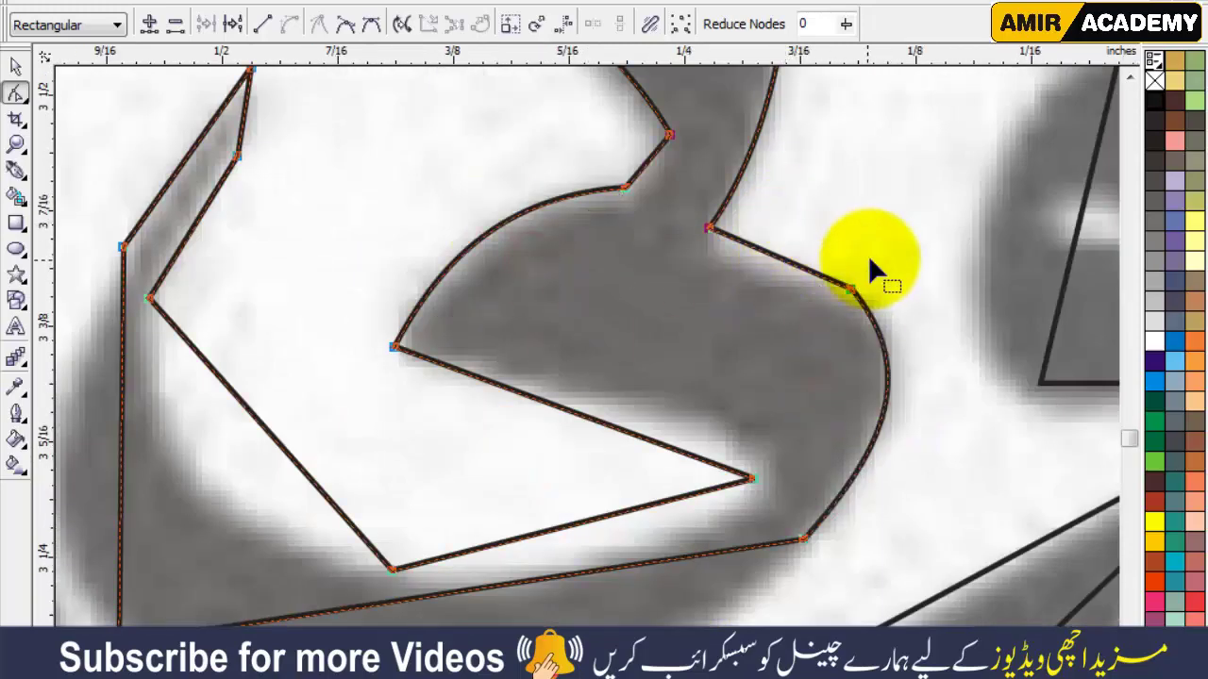
pyautogui.moveTo(873, 259); pyautogui.dragTo(835, 307)
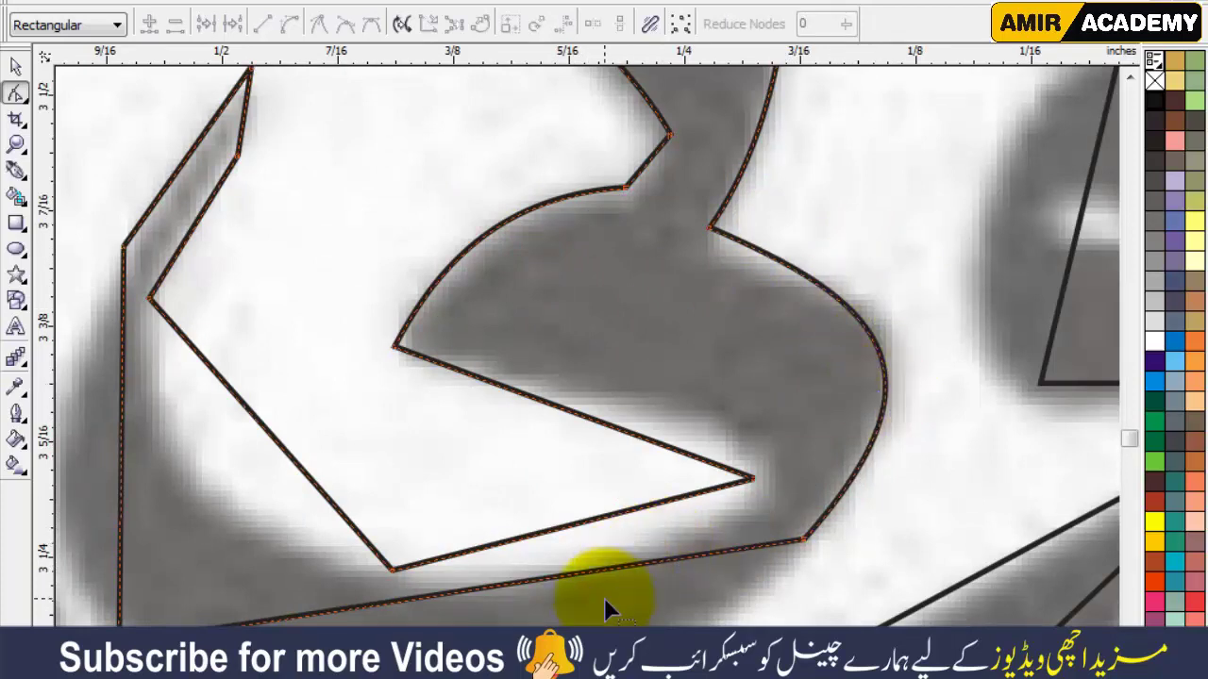
# Curve the bottom, left and inner diagonal edges and round off the stroke tip.
pyautogui.scroll(-1, 573, 528)
pyautogui.moveTo(505, 383); pyautogui.dragTo(514, 451)
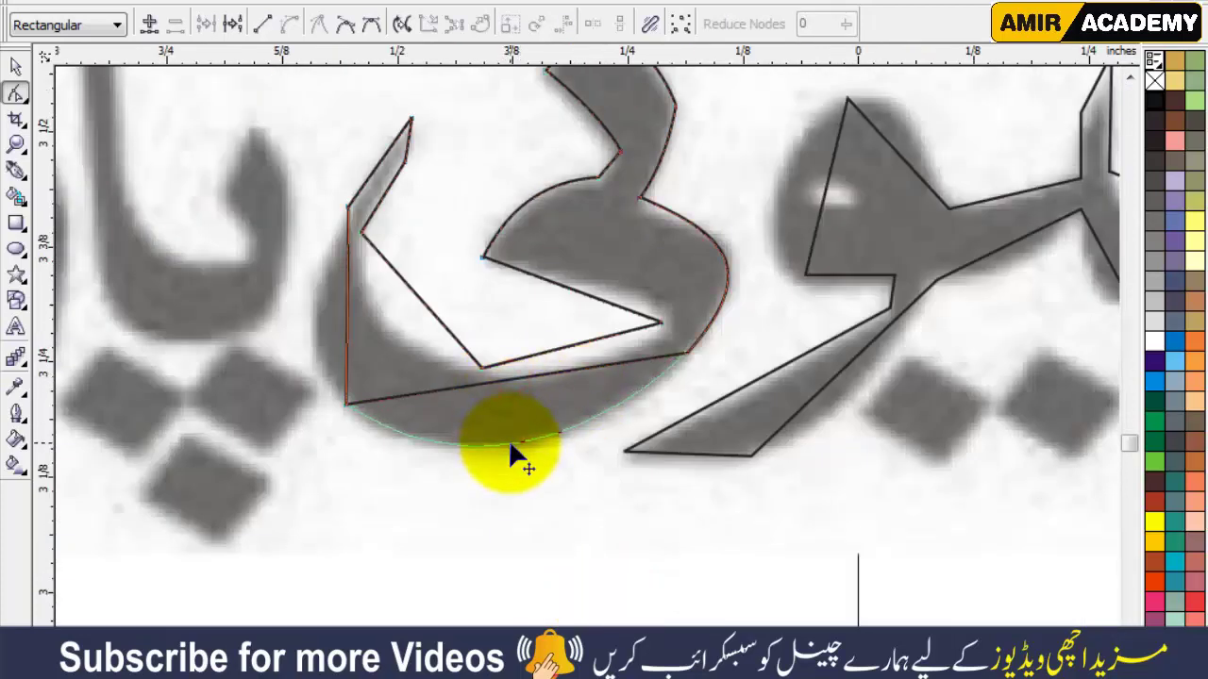
pyautogui.moveTo(319, 328); pyautogui.dragTo(319, 332)
pyautogui.moveTo(418, 293); pyautogui.dragTo(390, 337)
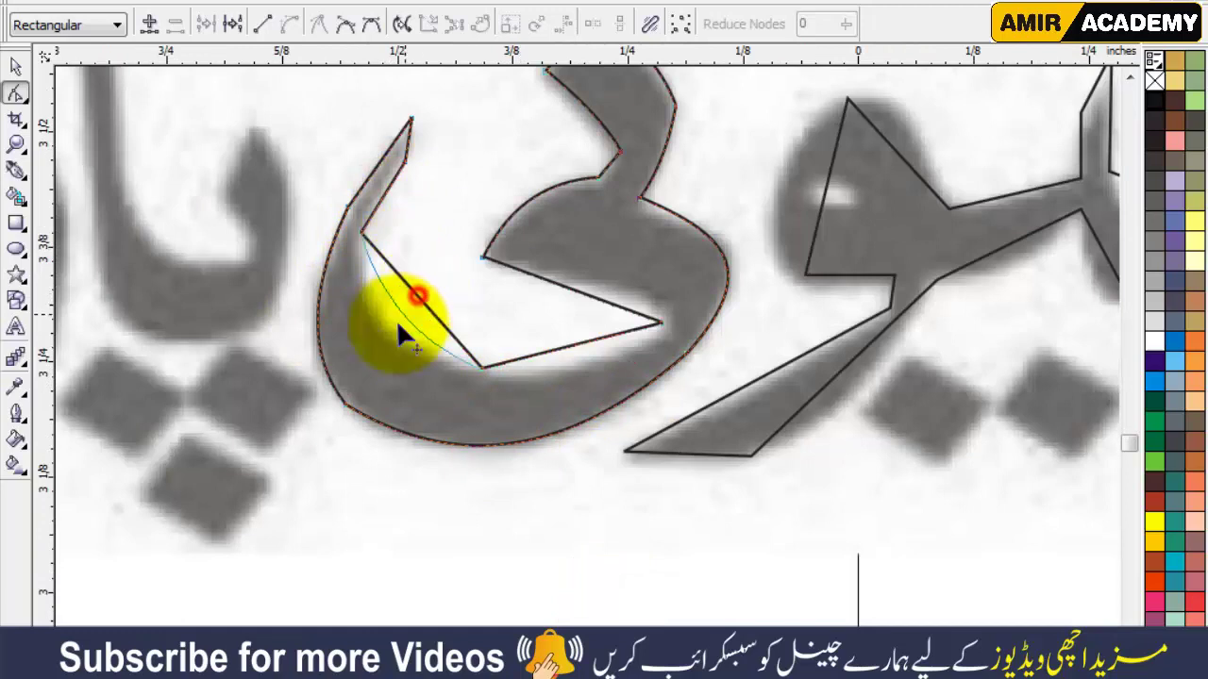
pyautogui.moveTo(560, 349); pyautogui.dragTo(568, 369)
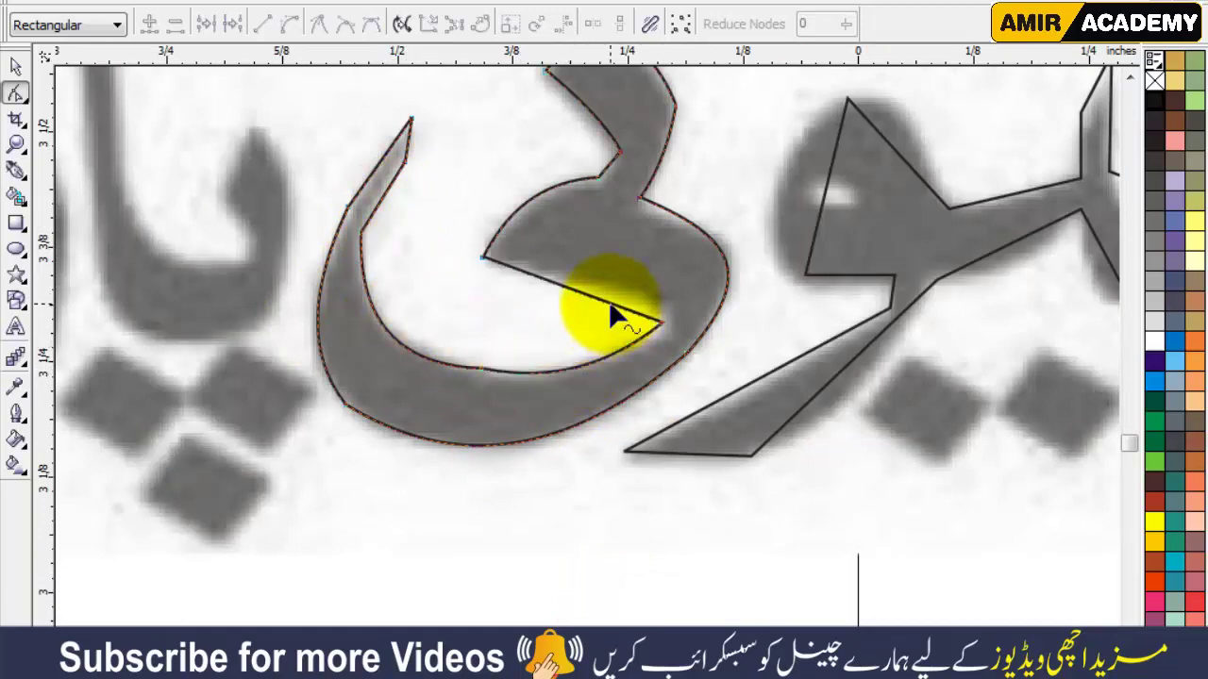
pyautogui.moveTo(623, 283); pyautogui.dragTo(649, 281)
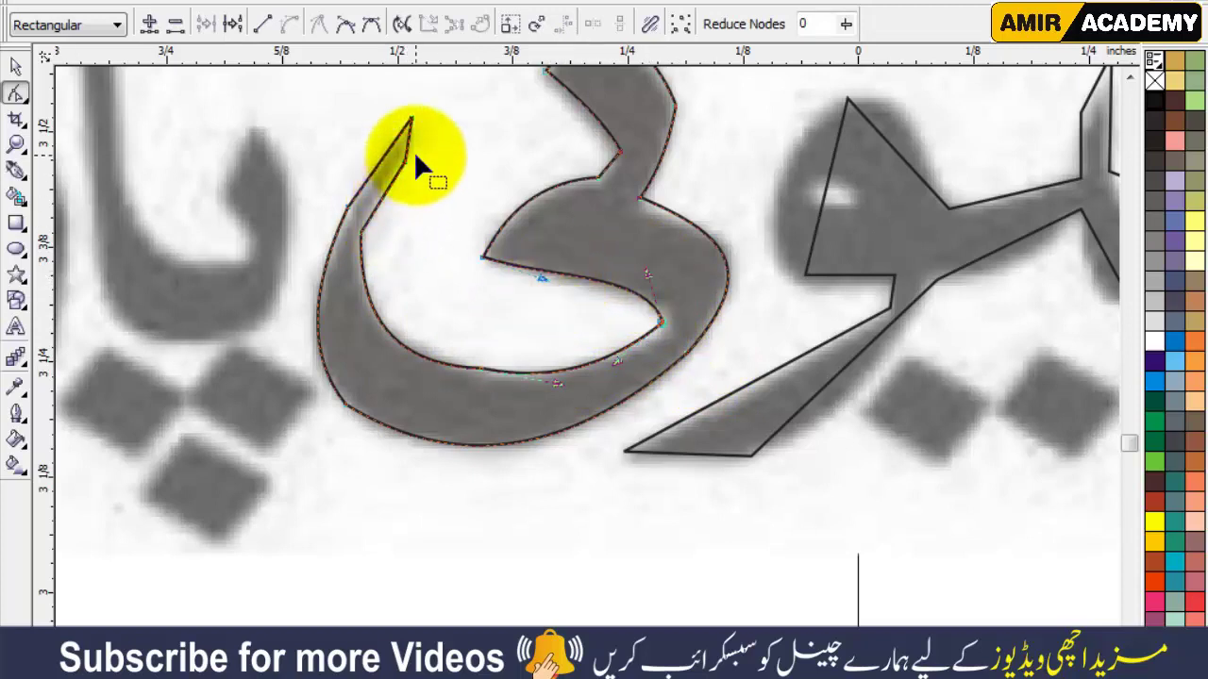
pyautogui.scroll(2, 414, 151)
pyautogui.click(633, 351)
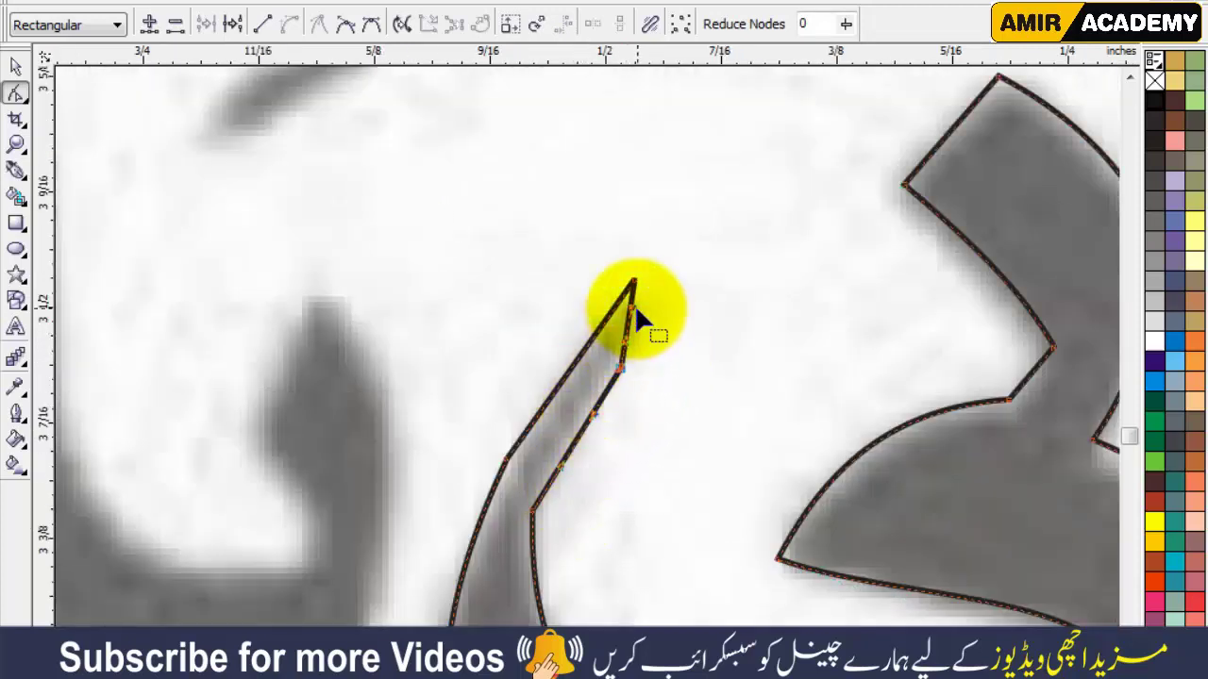
pyautogui.moveTo(665, 311); pyautogui.dragTo(646, 362)
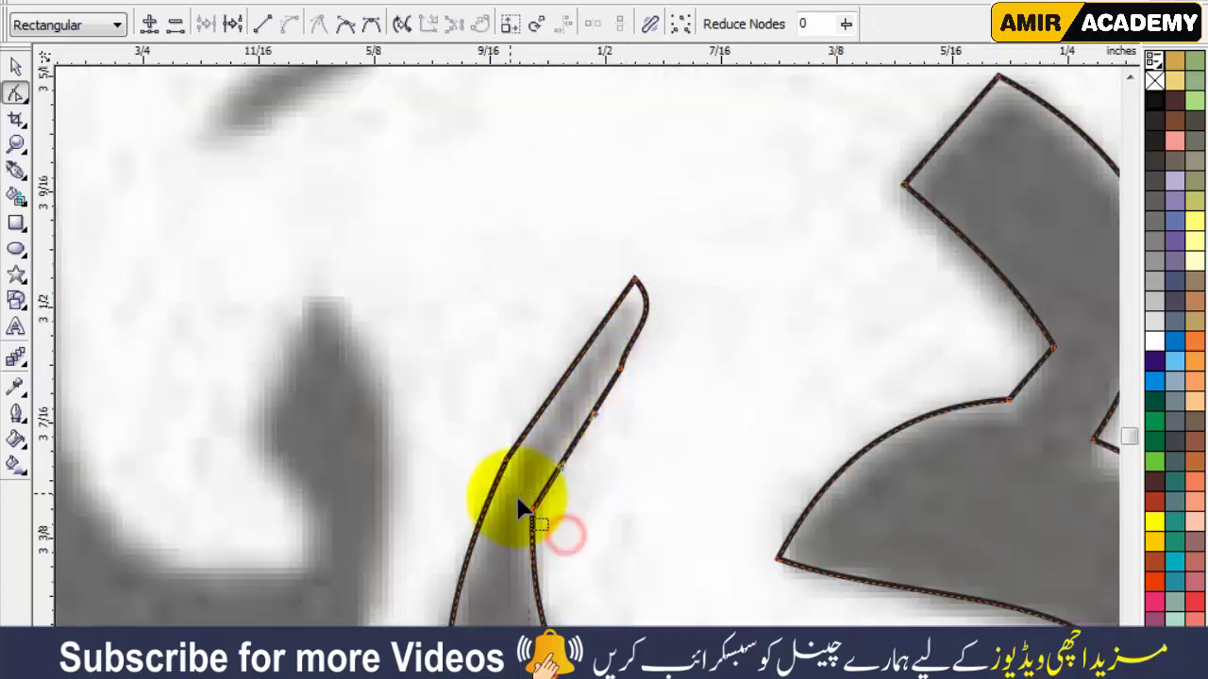
pyautogui.moveTo(531, 506); pyautogui.dragTo(614, 571)
pyautogui.scroll(-1, 614, 563)
pyautogui.scroll(-1, 660, 471)
pyautogui.scroll(1, 749, 400)
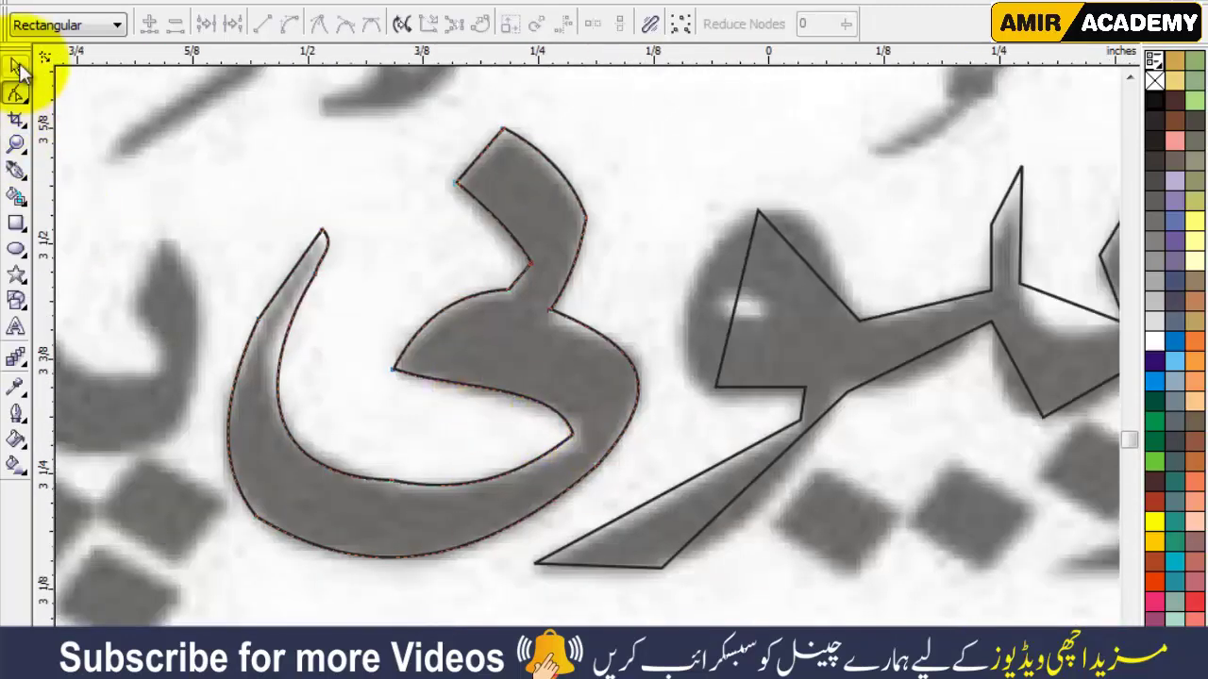
# Fill the ی shape solid black and remove its outline.
pyautogui.click(15, 66)
pyautogui.click(1154, 359)
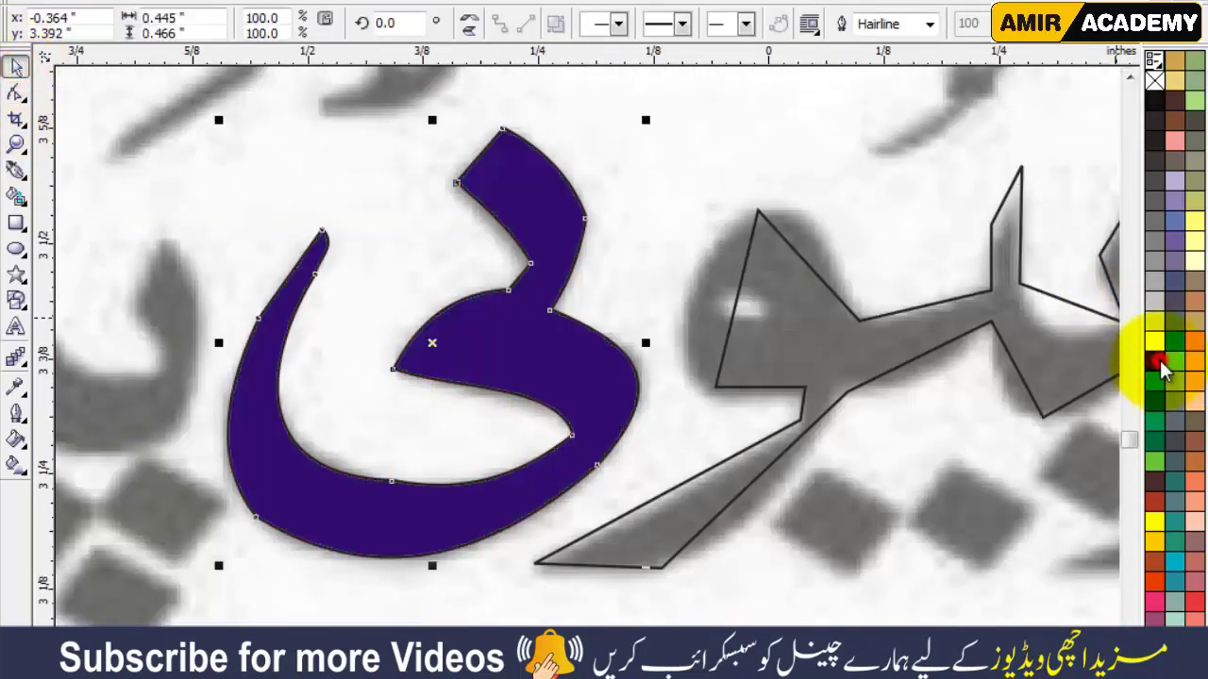
pyautogui.click(1154, 539)
pyautogui.click(1154, 98)
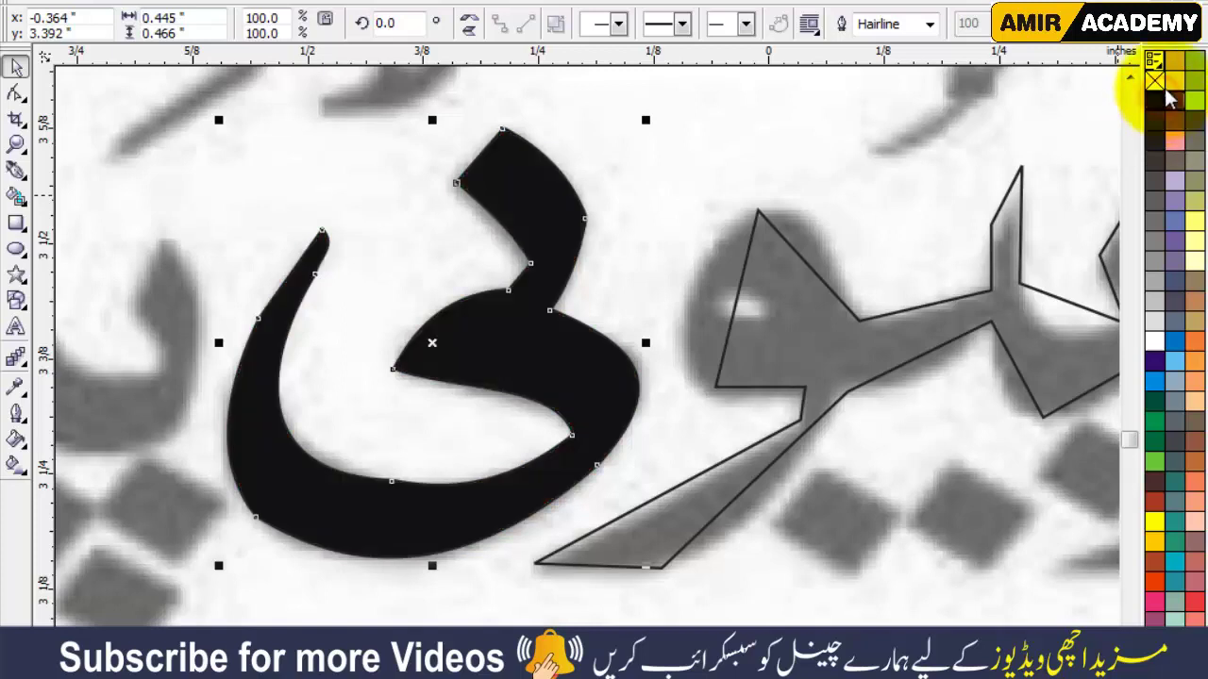
pyautogui.rightClick(1154, 80)
pyautogui.hscroll(2, 922, 560)
# Convert the right-hand polygon to curves and bend its right, top, left and lower edges along the letter.
pyautogui.press('F10')
pyautogui.click(843, 345)
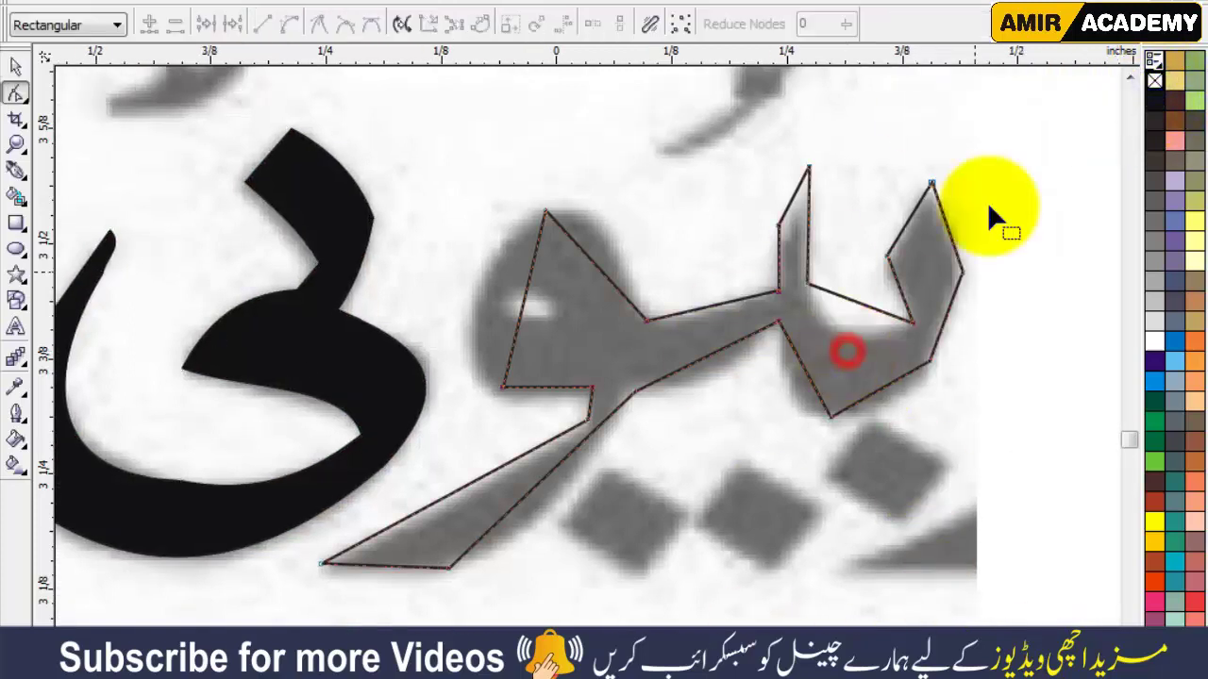
pyautogui.moveTo(985, 96); pyautogui.dragTo(347, 598)
pyautogui.click(288, 23)
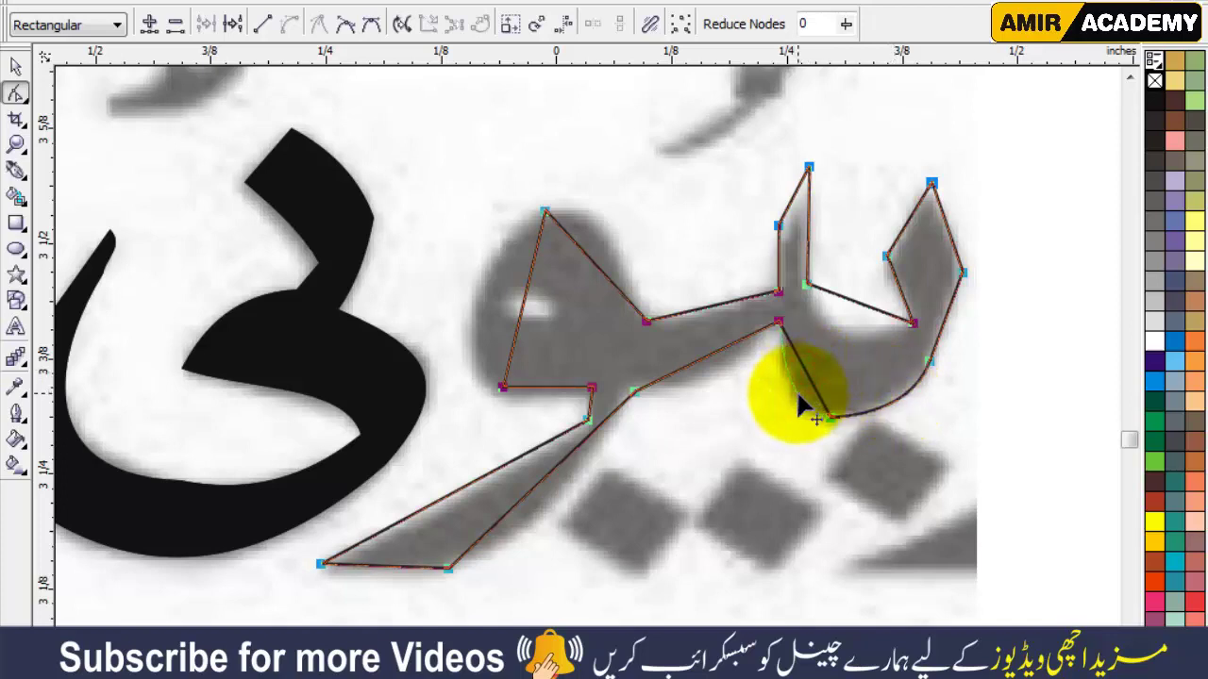
pyautogui.moveTo(800, 405); pyautogui.dragTo(792, 389)
pyautogui.moveTo(835, 294); pyautogui.dragTo(845, 330)
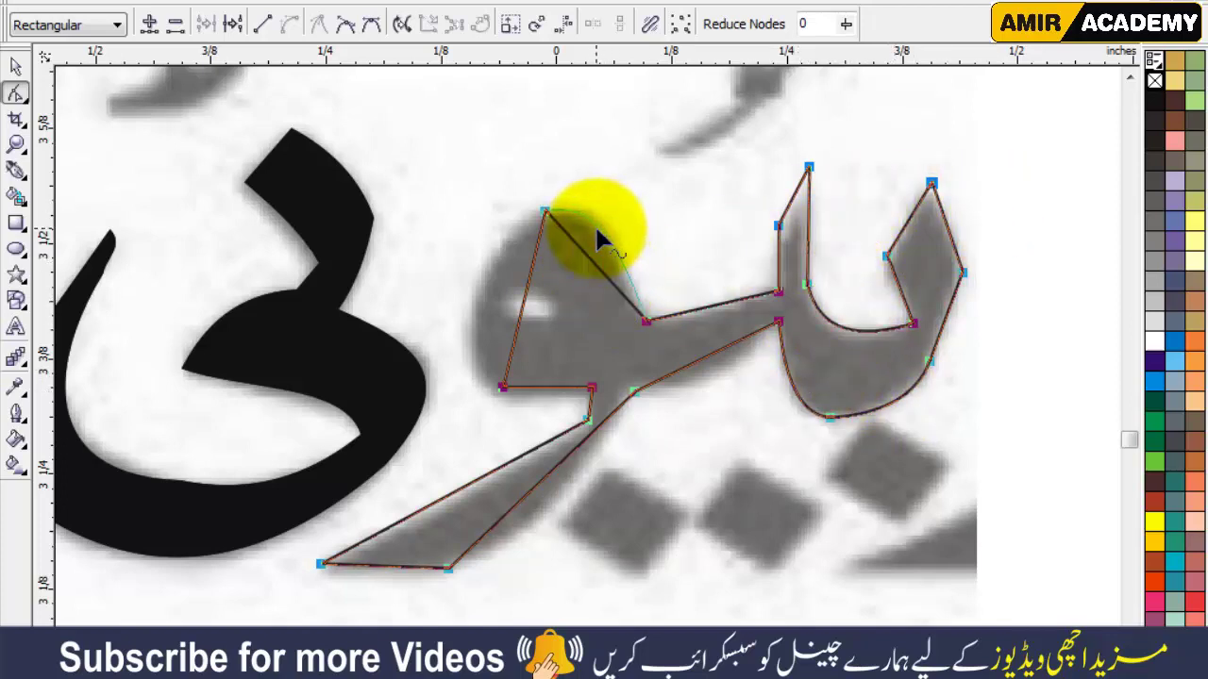
pyautogui.moveTo(596, 231); pyautogui.dragTo(590, 222)
pyautogui.moveTo(521, 288); pyautogui.dragTo(483, 298)
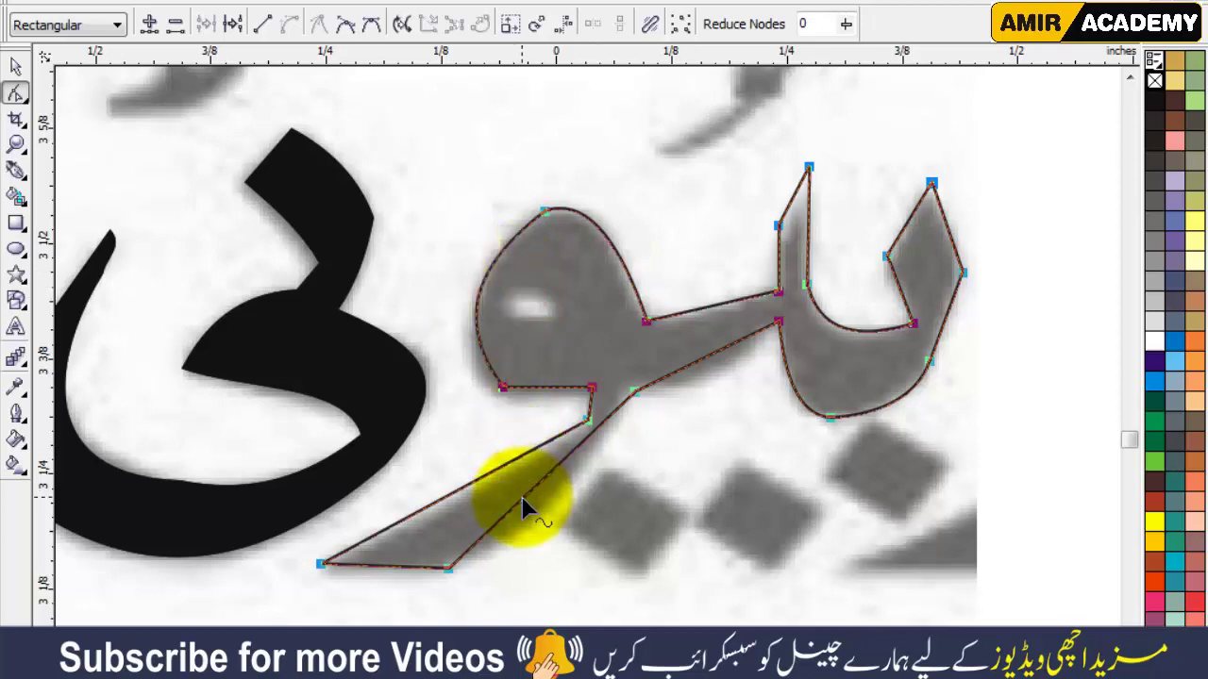
pyautogui.moveTo(541, 517); pyautogui.dragTo(529, 522)
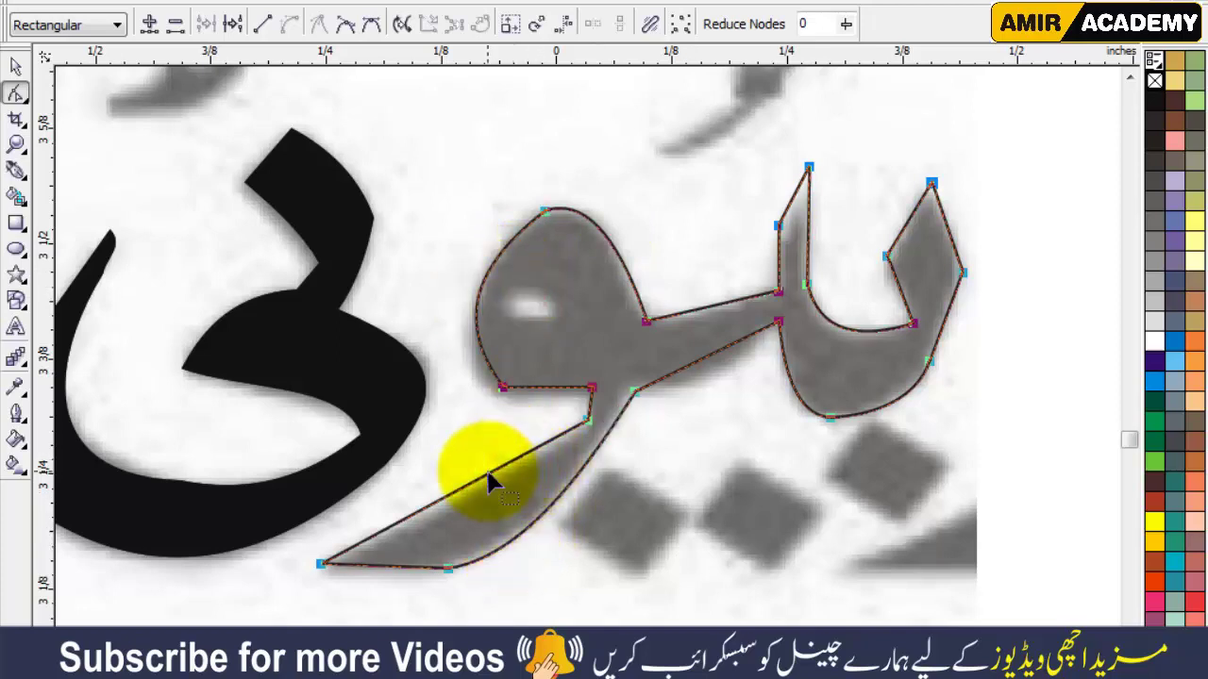
# Adjust the long diagonal edge's curve to fit the letter.
pyautogui.scroll(2, 461, 527)
pyautogui.moveTo(596, 305); pyautogui.dragTo(579, 330)
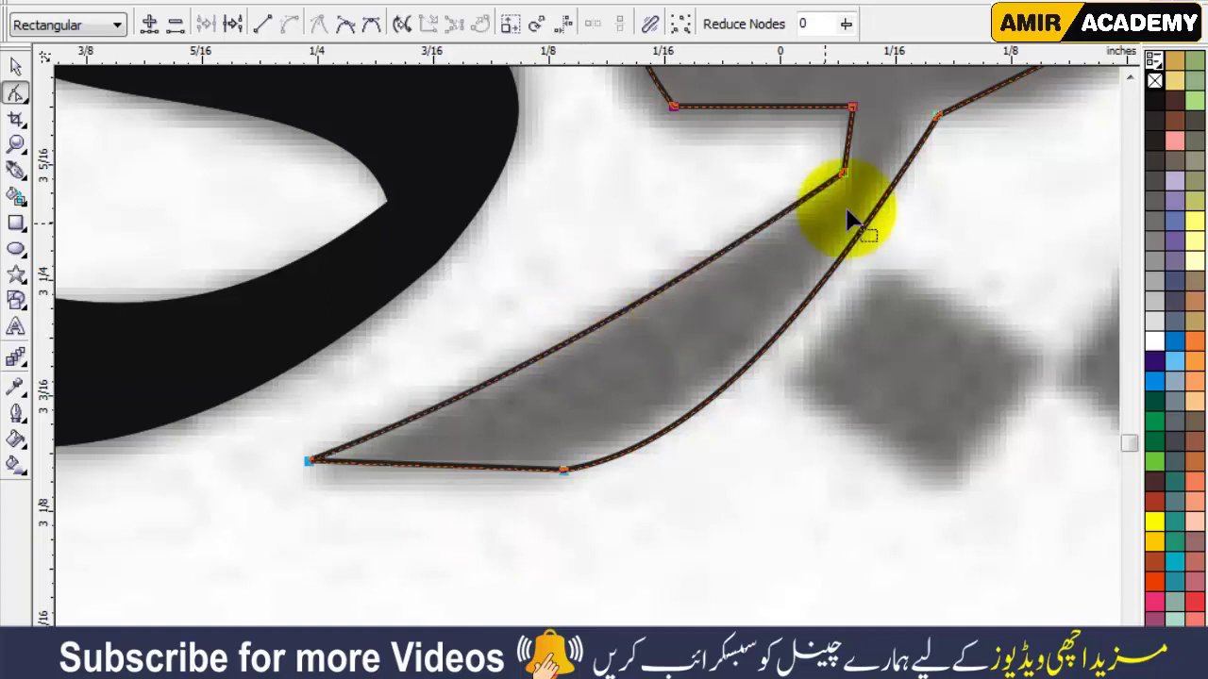
pyautogui.moveTo(720, 245); pyautogui.dragTo(629, 278)
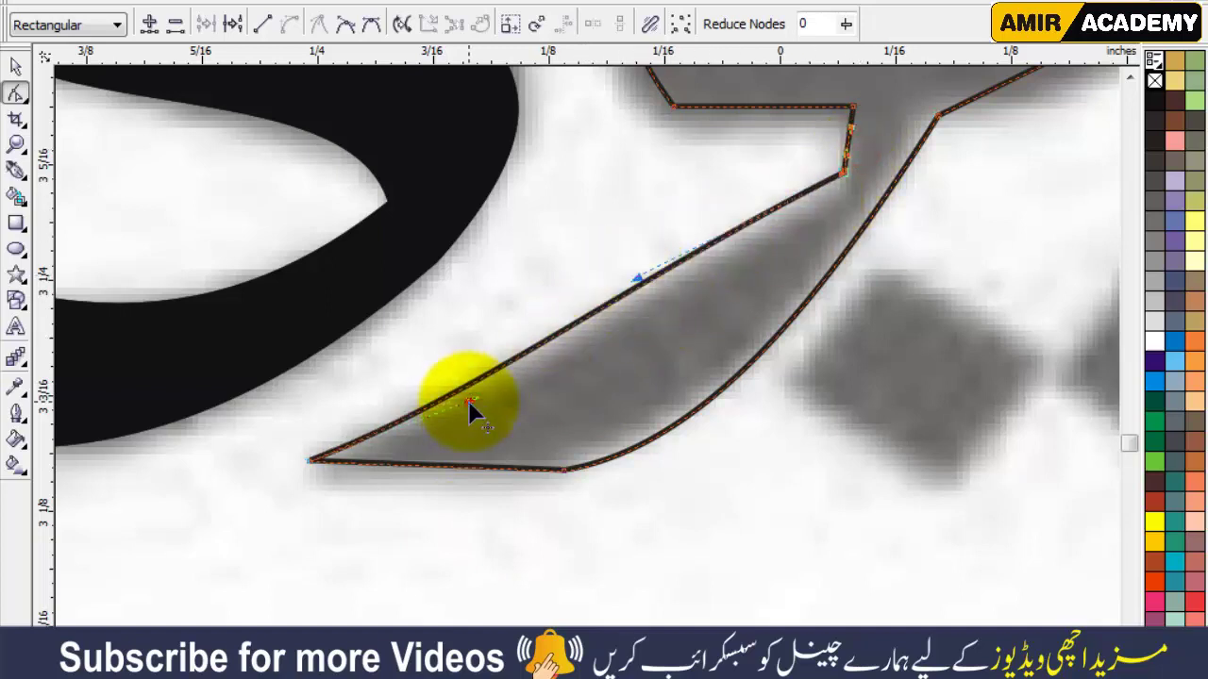
pyautogui.click(638, 280)
pyautogui.scroll(-2, 634, 277)
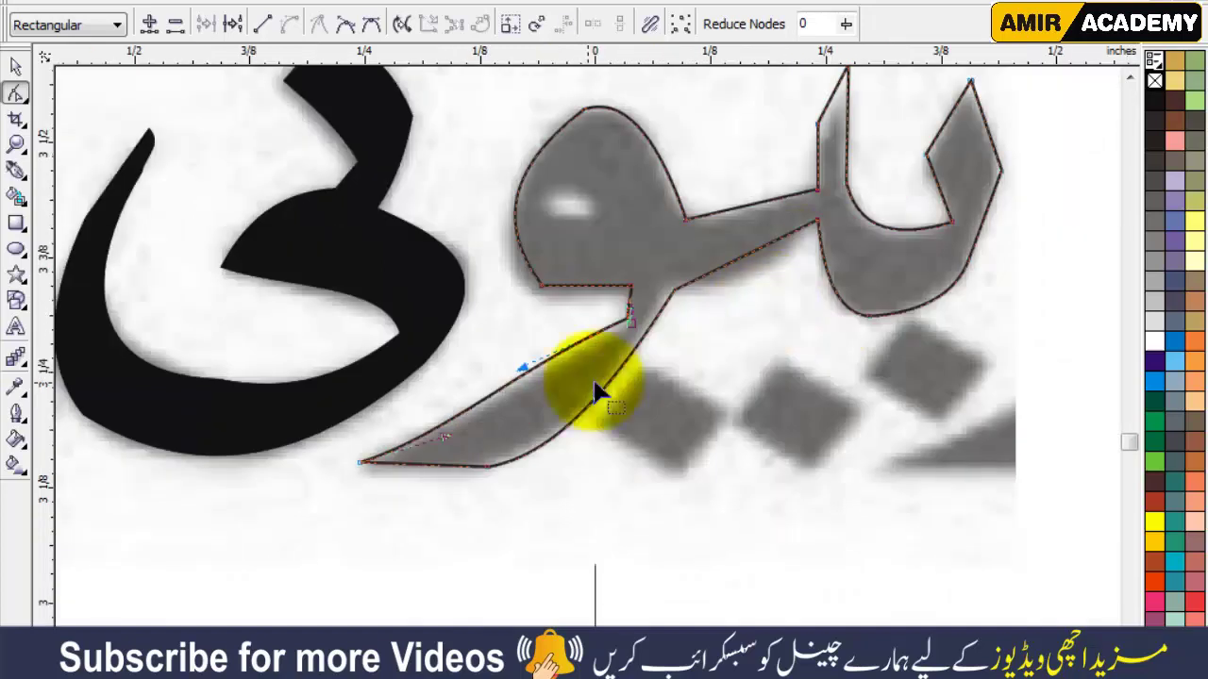
pyautogui.scroll(1, 774, 267)
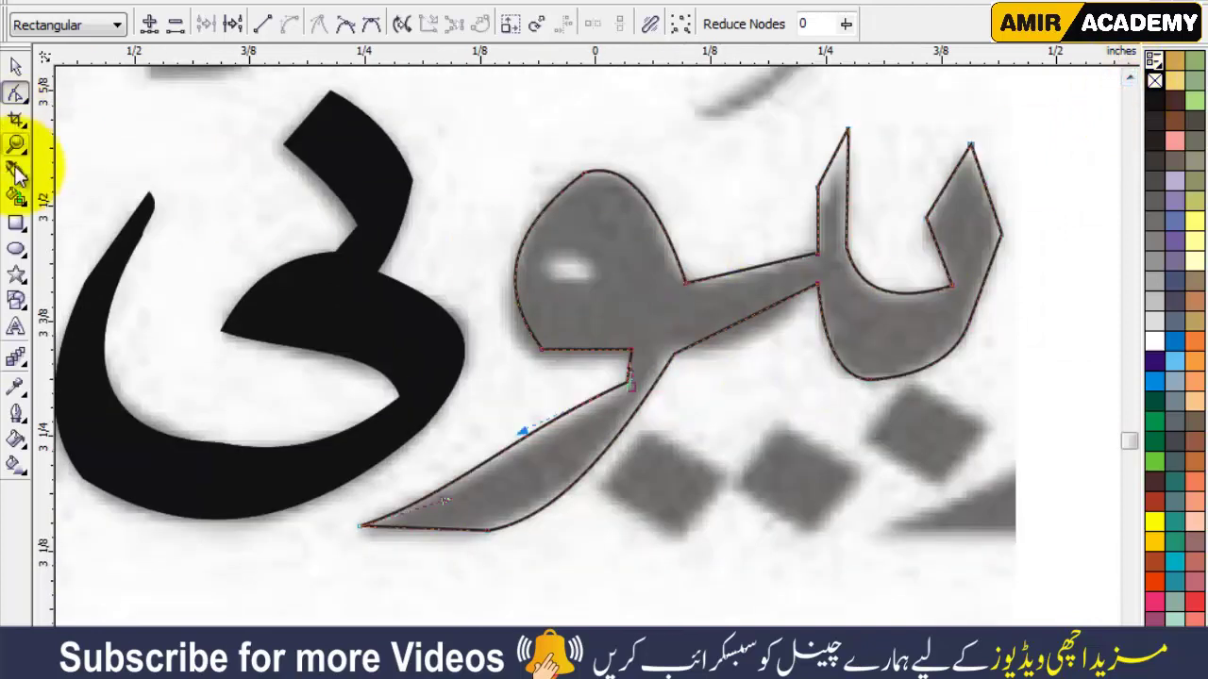
# Draw a small ellipse over the letter's eye and curve the shape's top middle edge.
pyautogui.click(16, 249)
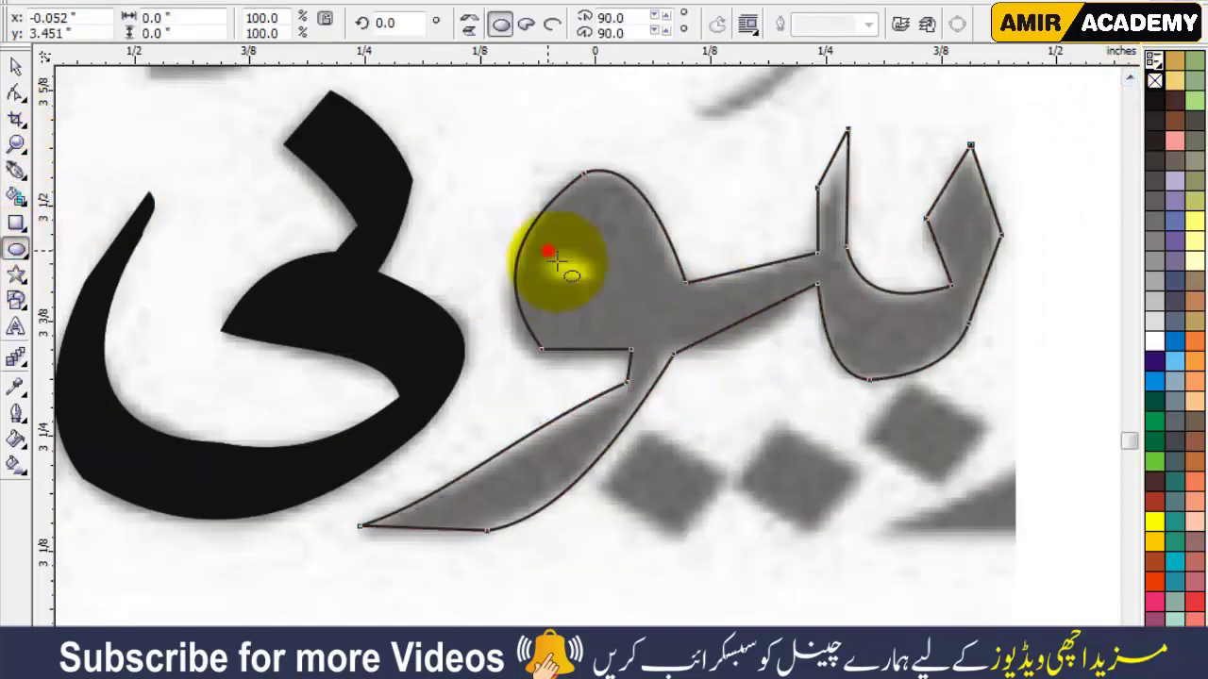
pyautogui.moveTo(557, 260)
pyautogui.mouseDown()
pyautogui.moveTo(600, 285)
pyautogui.moveTo(610, 277)
pyautogui.mouseUp()
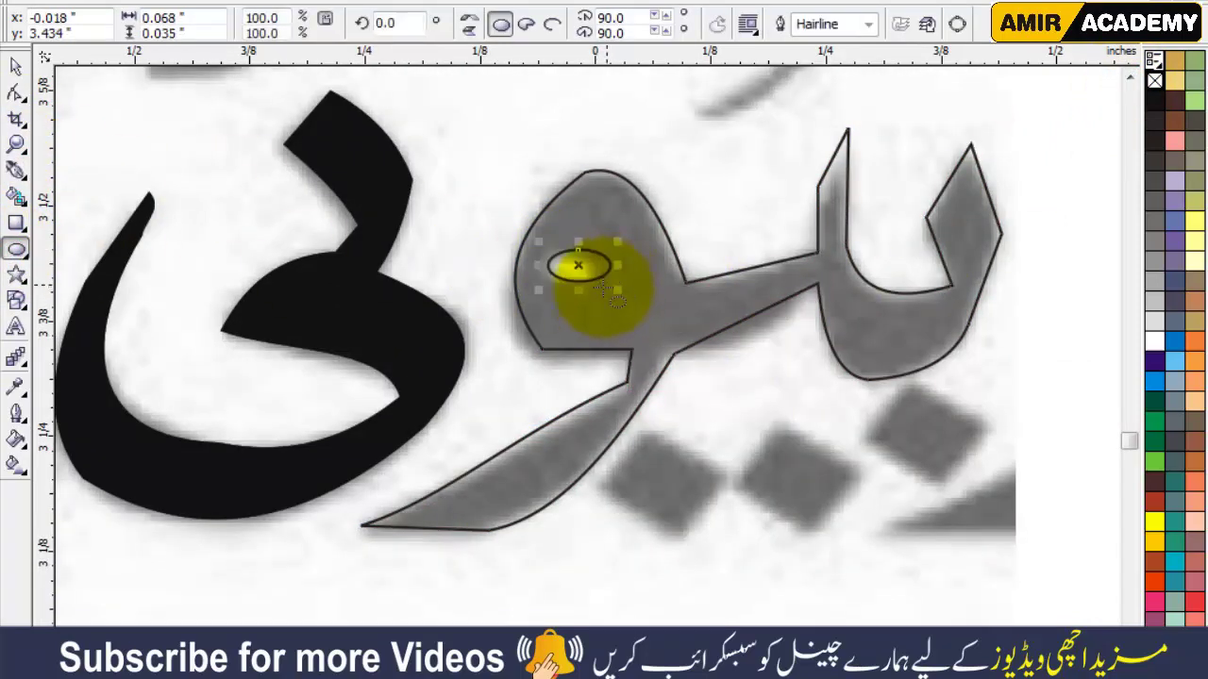
pyautogui.click(16, 66)
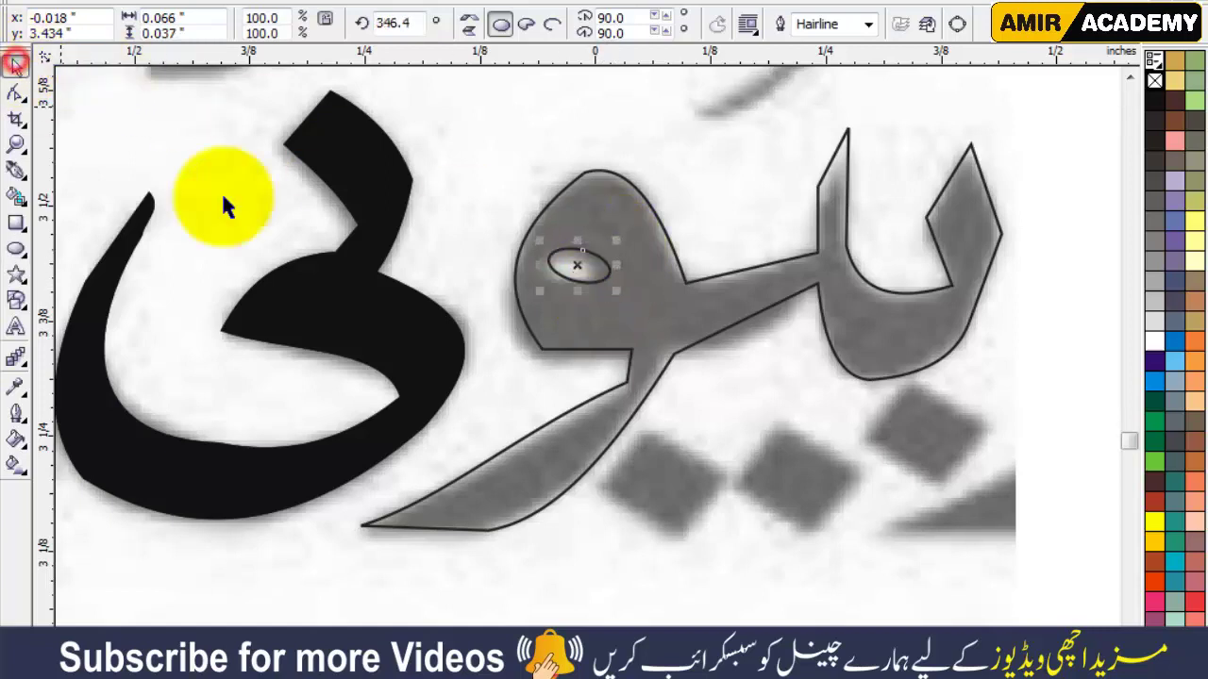
pyautogui.click(762, 306)
pyautogui.doubleClick(780, 283)
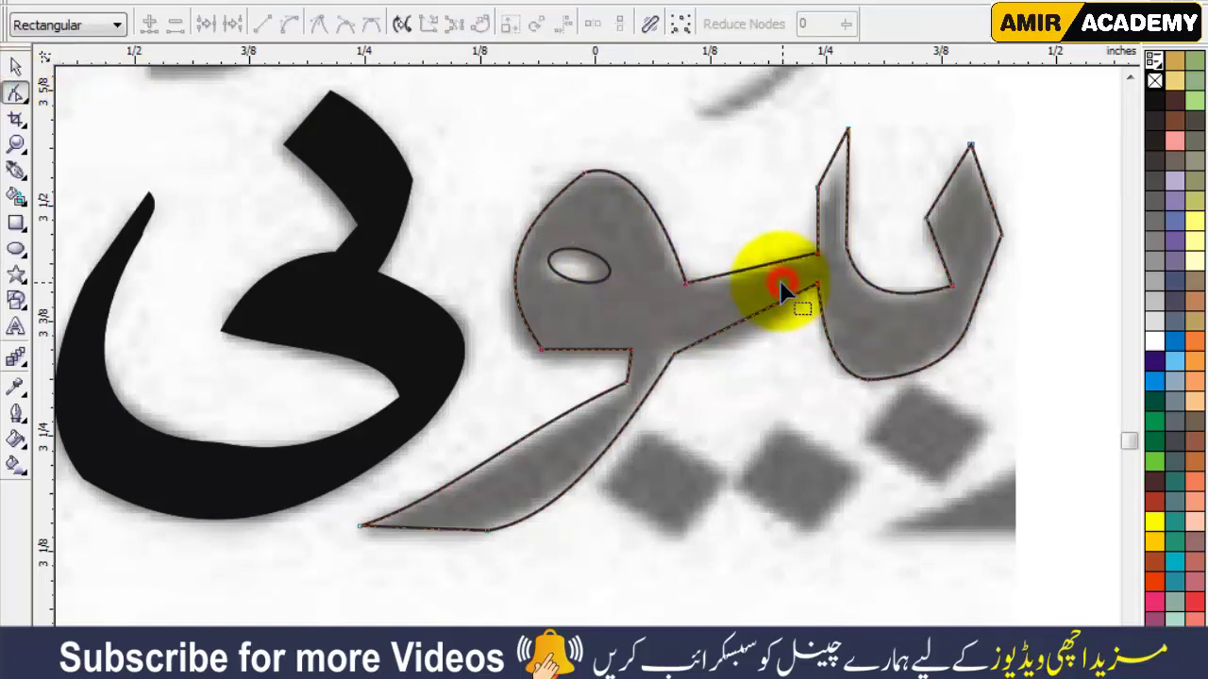
pyautogui.click(731, 279)
pyautogui.moveTo(731, 282); pyautogui.dragTo(728, 283)
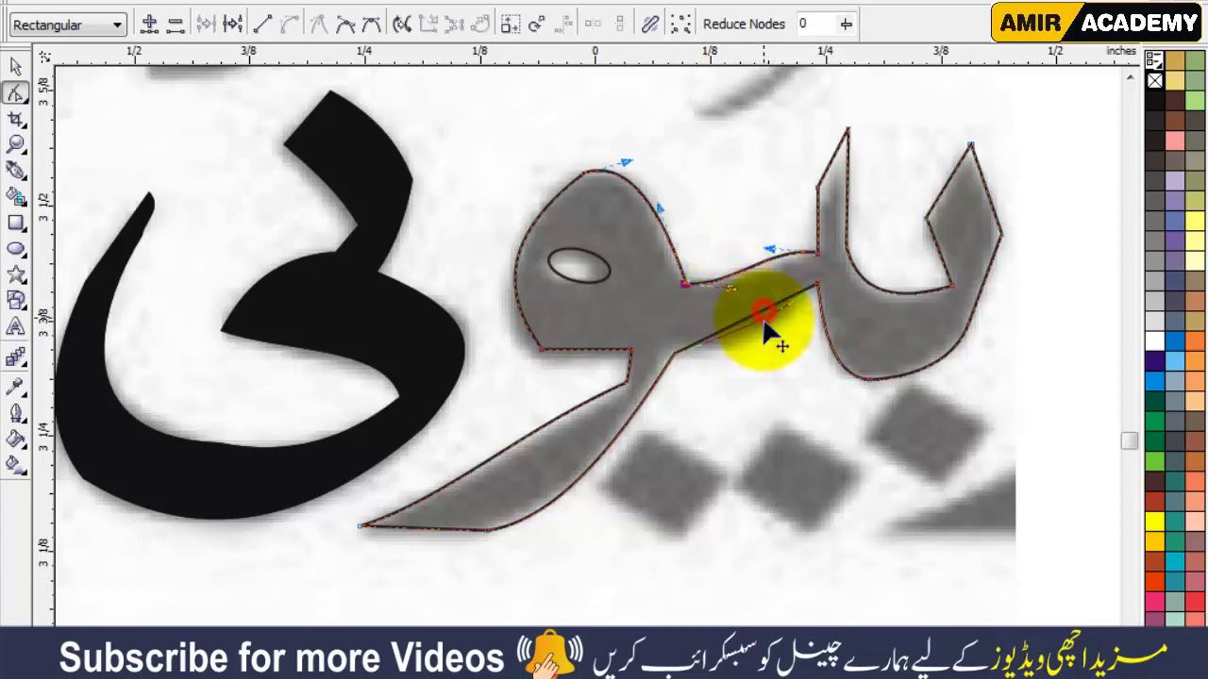
pyautogui.moveTo(728, 283); pyautogui.dragTo(772, 263)
# Fill the letter black and the ellipse white, then trim the ellipse out as a hole.
pyautogui.click(15, 66)
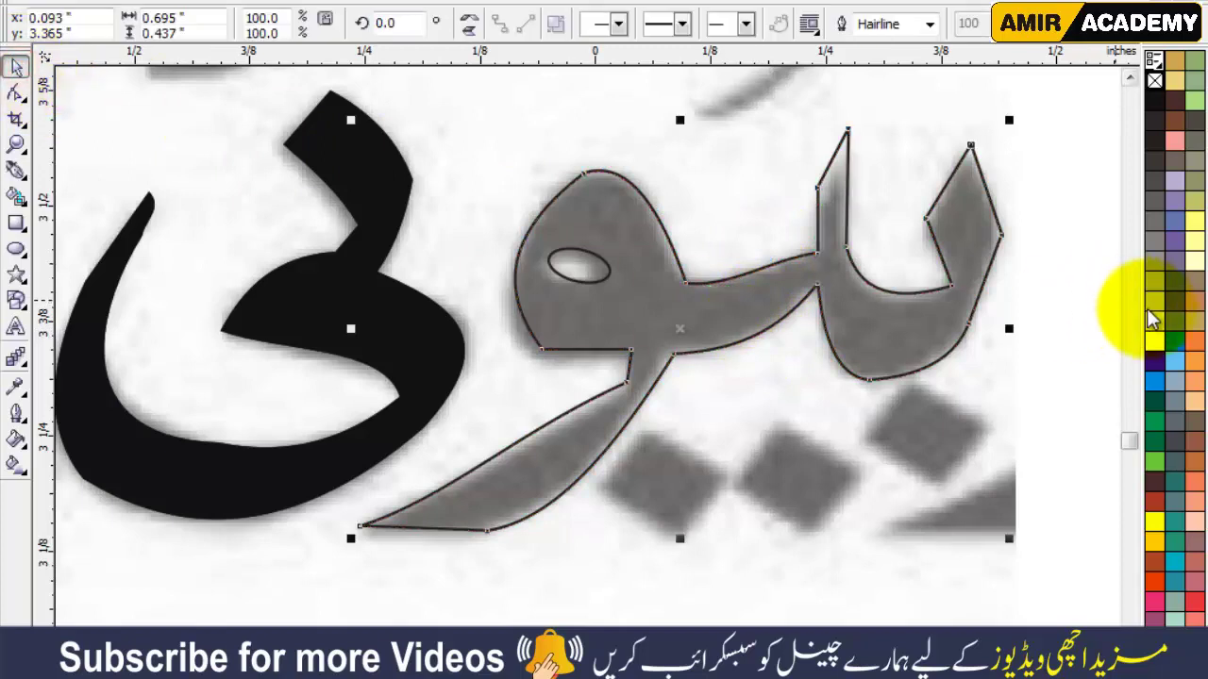
pyautogui.click(1155, 102)
pyautogui.click(579, 268)
pyautogui.click(1155, 342)
pyautogui.keyDown('shift'); pyautogui.click(687, 328); pyautogui.keyUp('shift')
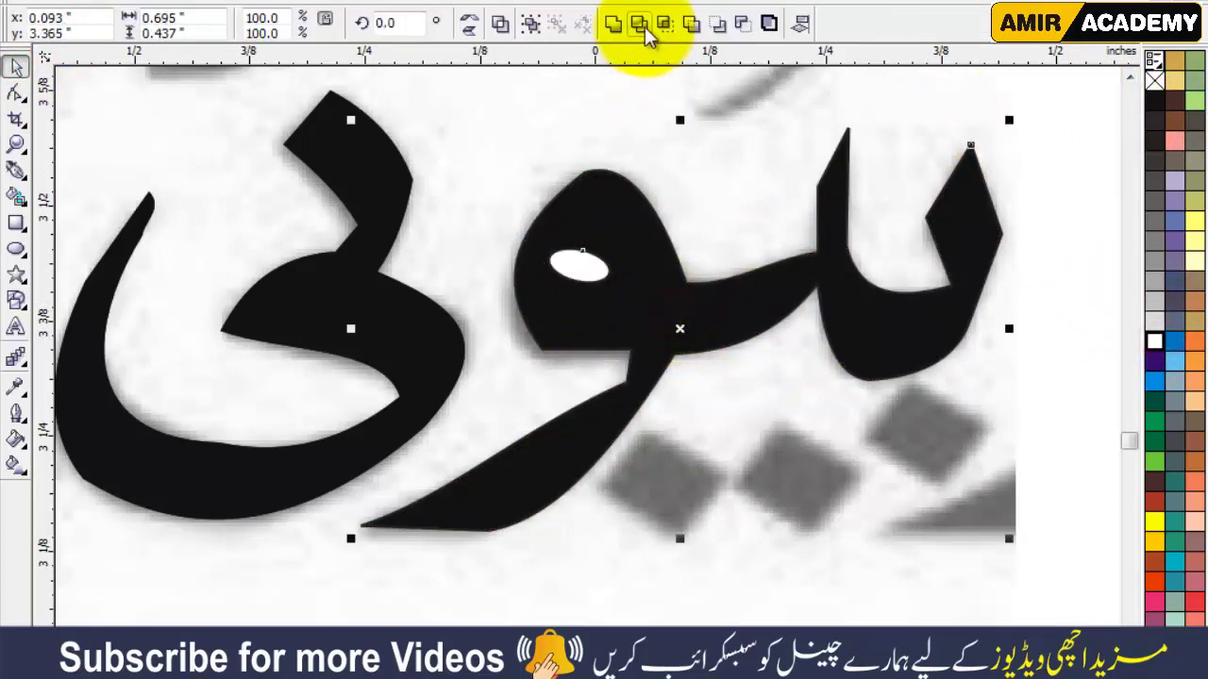
pyautogui.click(644, 27)
pyautogui.moveTo(579, 268); pyautogui.dragTo(715, 238)
# Delete the leftover white ellipse and draw a cut line across the letter's lower edge.
pyautogui.press('Delete')
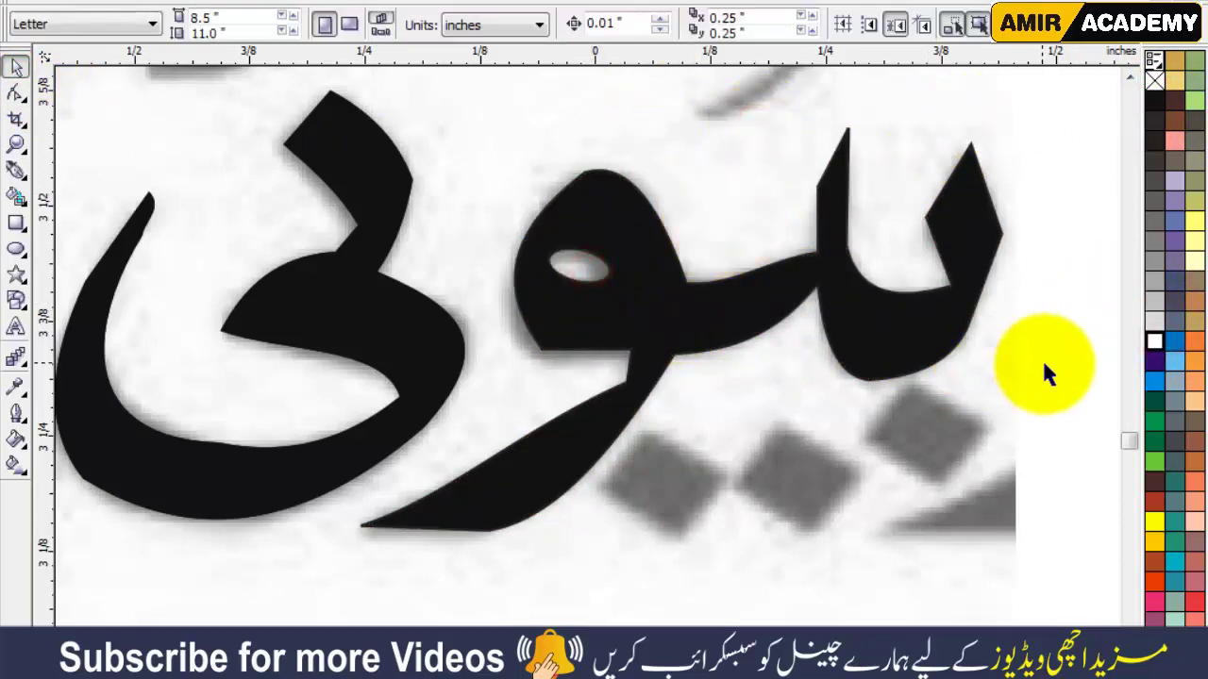
pyautogui.click(15, 169)
pyautogui.click(863, 435)
pyautogui.click(911, 381)
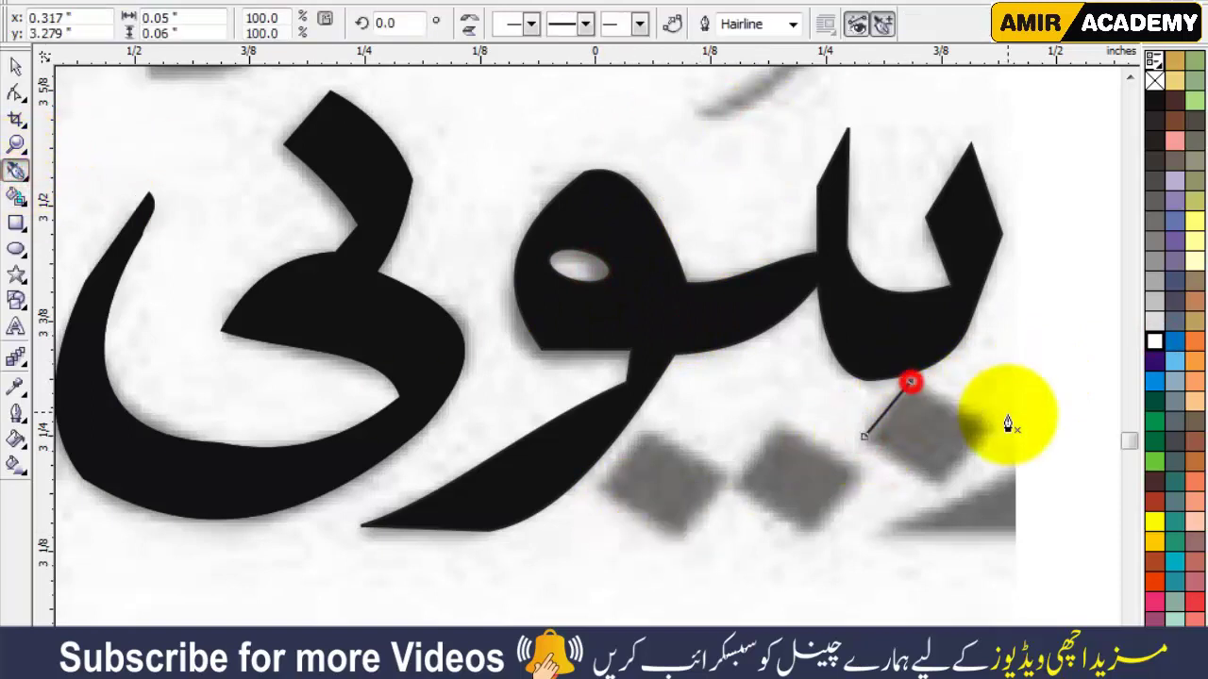
# Trace the diamond dot as a closed four-point shape, fill it black and remove its outline.
pyautogui.click(735, 483)
pyautogui.click(775, 421)
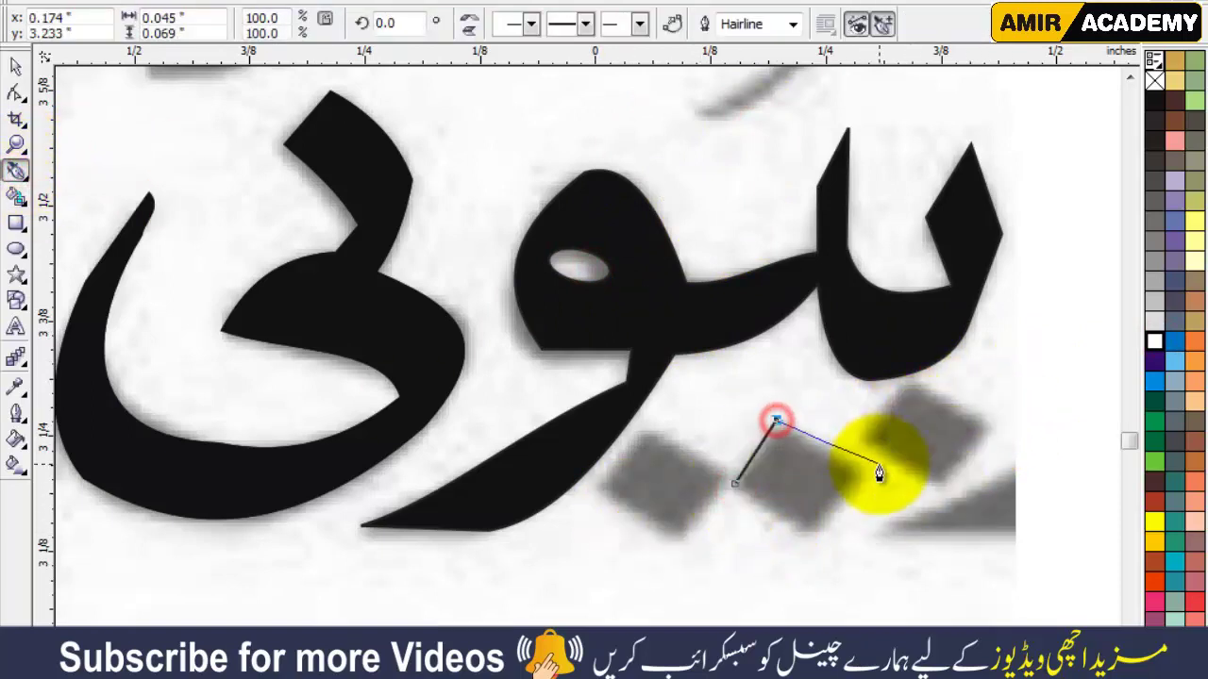
pyautogui.click(863, 468)
pyautogui.click(809, 531)
pyautogui.click(735, 483)
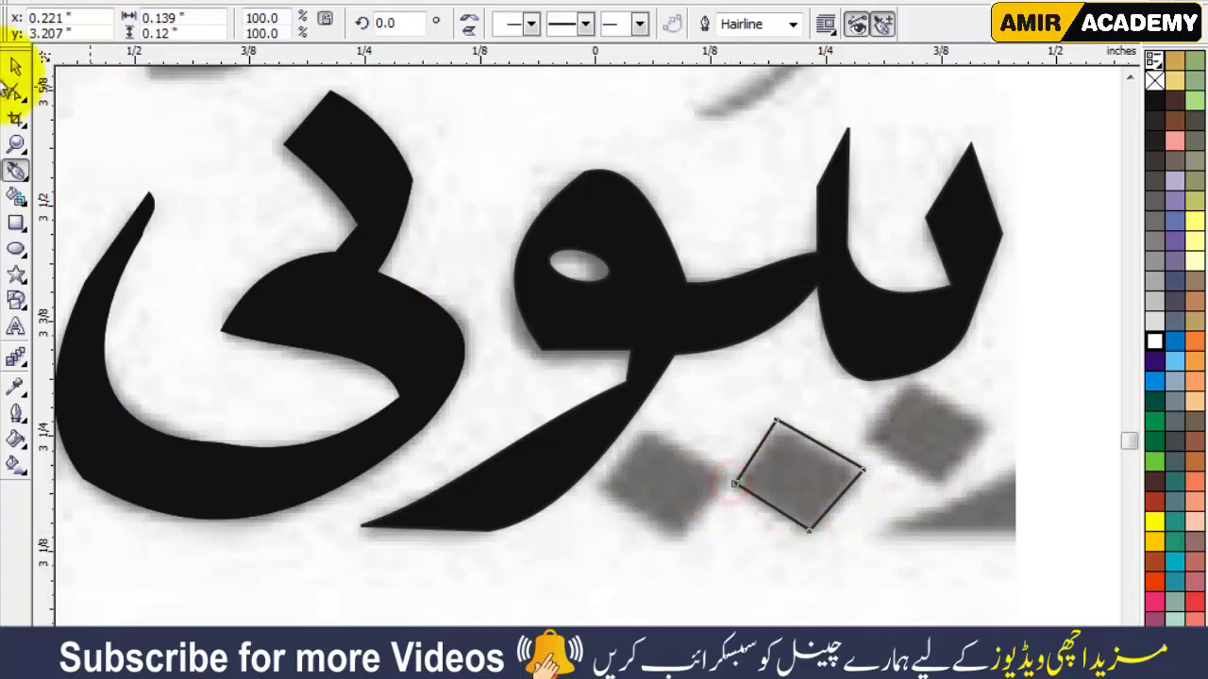
pyautogui.click(15, 66)
pyautogui.click(1154, 100)
pyautogui.rightClick(1154, 79)
# Place copies of the diamond on the right and left dots.
pyautogui.moveTo(809, 479); pyautogui.dragTo(933, 438)
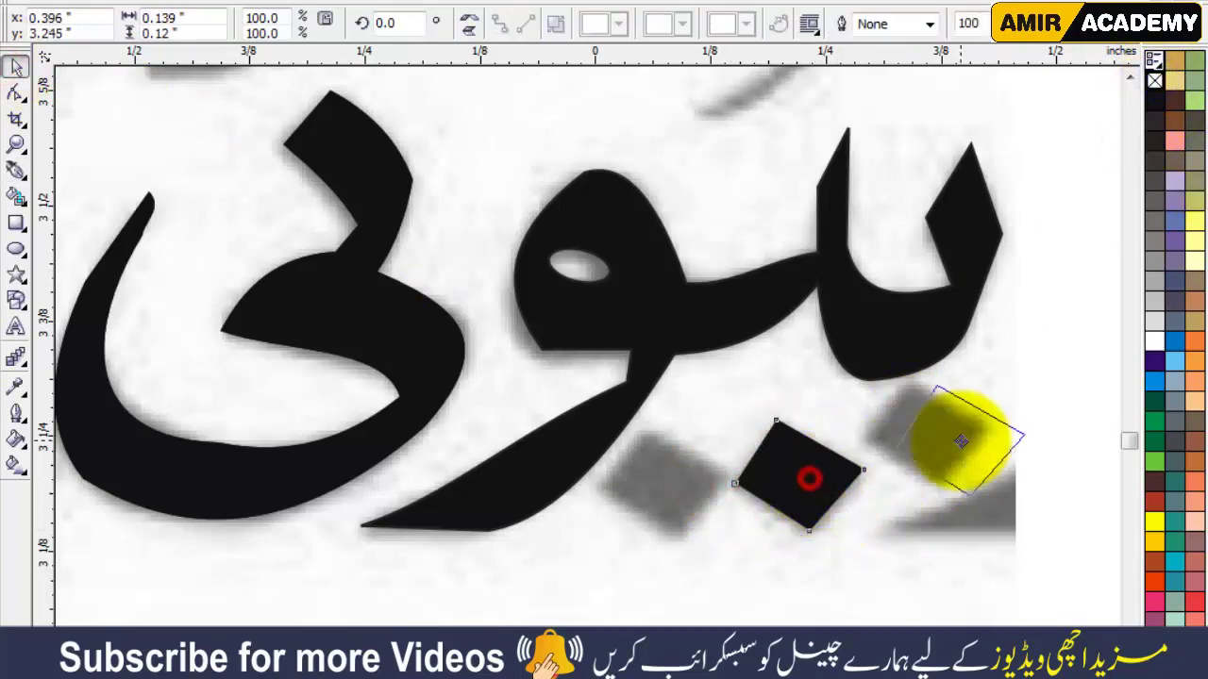
pyautogui.rightClick(933, 434)
pyautogui.moveTo(793, 486)
pyautogui.mouseDown()
pyautogui.moveTo(686, 512)
pyautogui.moveTo(666, 484)
pyautogui.mouseUp()
pyautogui.scroll(-3, 666, 484)
pyautogui.click(822, 274)
pyautogui.scroll(2, 1095, 160)
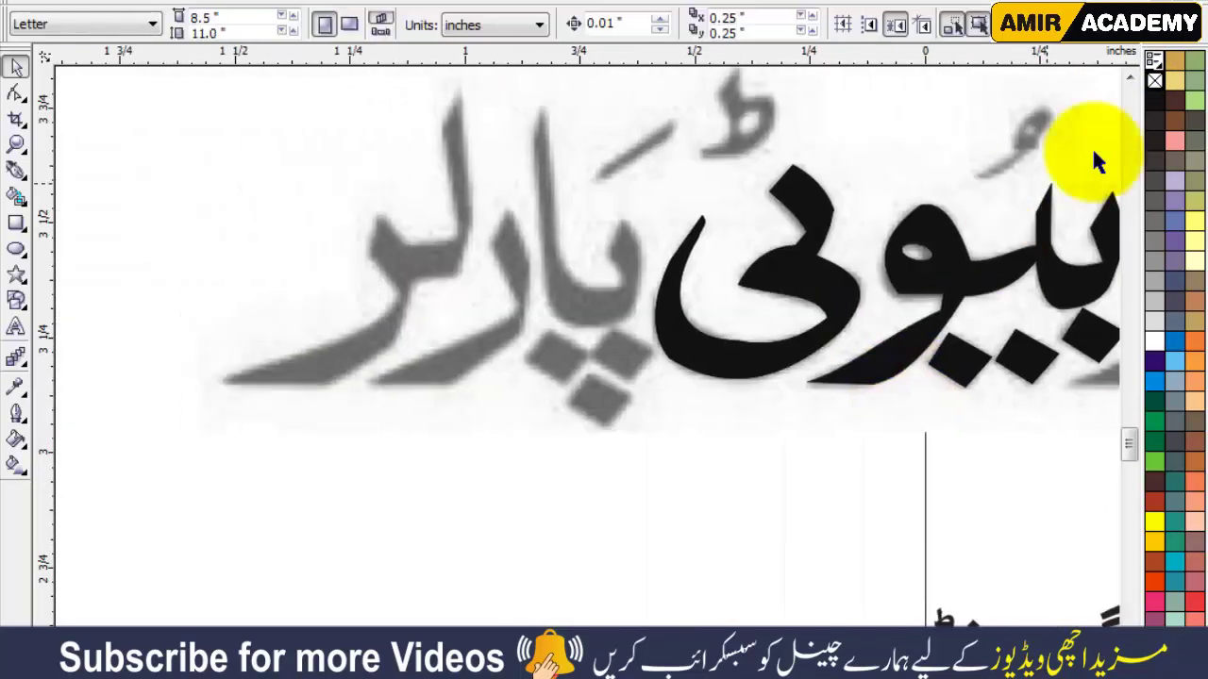
pyautogui.scroll(-2, 1095, 162)
# Zoom in to check the dots, then reposition the third diamond below the others.
pyautogui.press('z')
pyautogui.moveTo(194, 188); pyautogui.dragTo(801, 553)
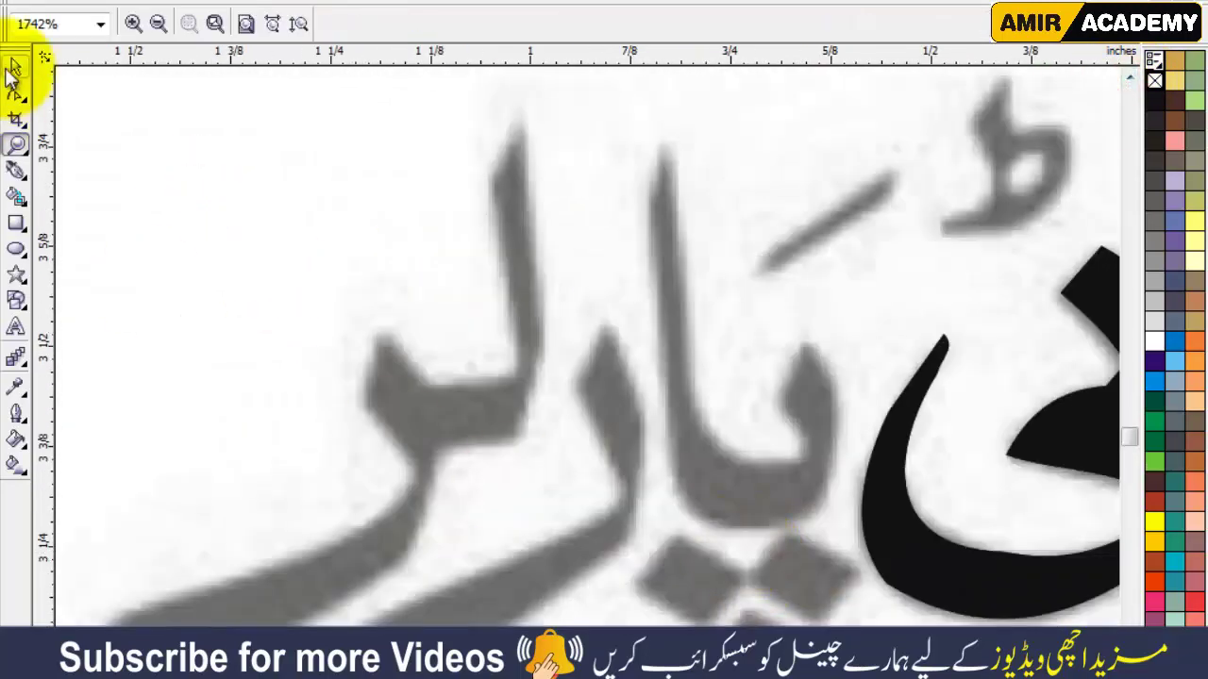
pyautogui.click(14, 66)
pyautogui.press('F3')
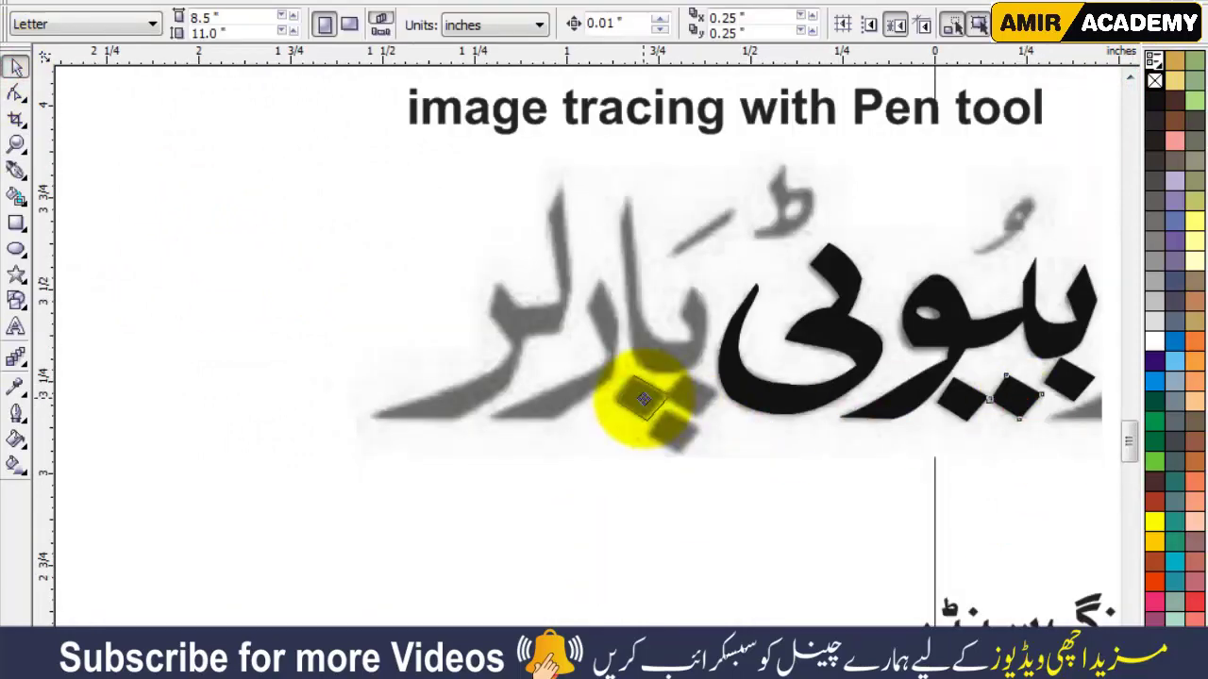
pyautogui.click(643, 400)
pyautogui.scroll(2, 642, 400)
pyautogui.click(1130, 77)
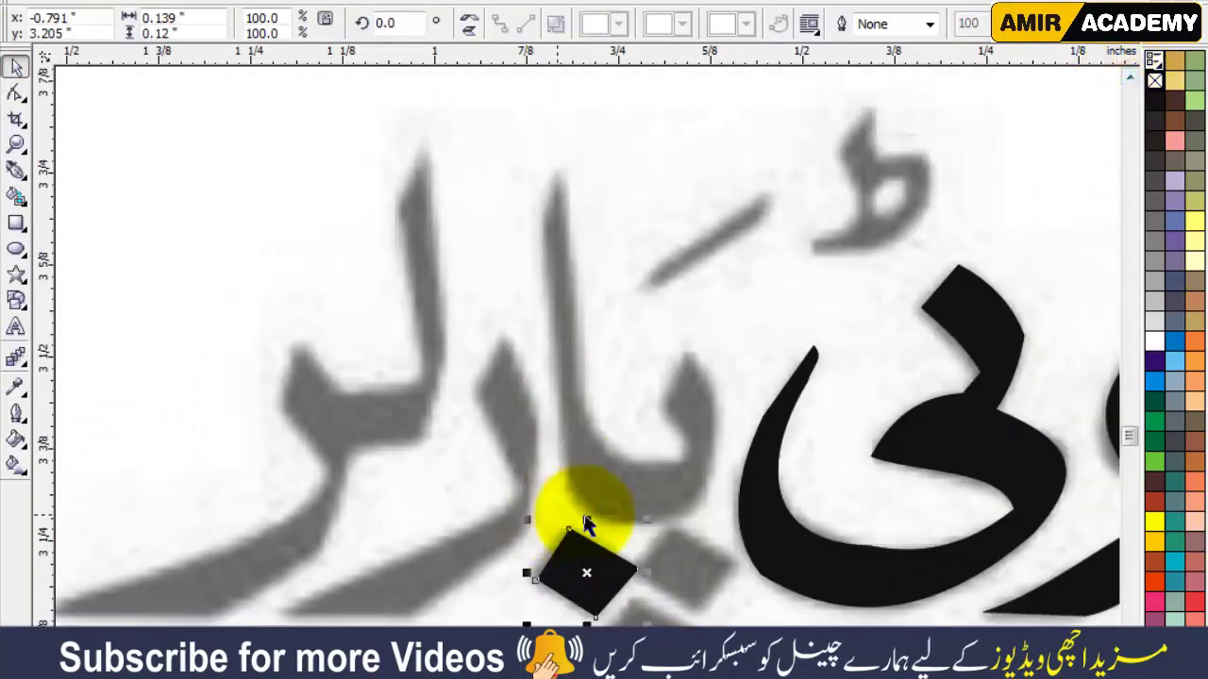
pyautogui.scroll(-1, 586, 523)
pyautogui.moveTo(570, 515)
pyautogui.mouseDown()
pyautogui.moveTo(674, 521)
pyautogui.moveTo(687, 505)
pyautogui.moveTo(650, 577)
pyautogui.mouseUp()
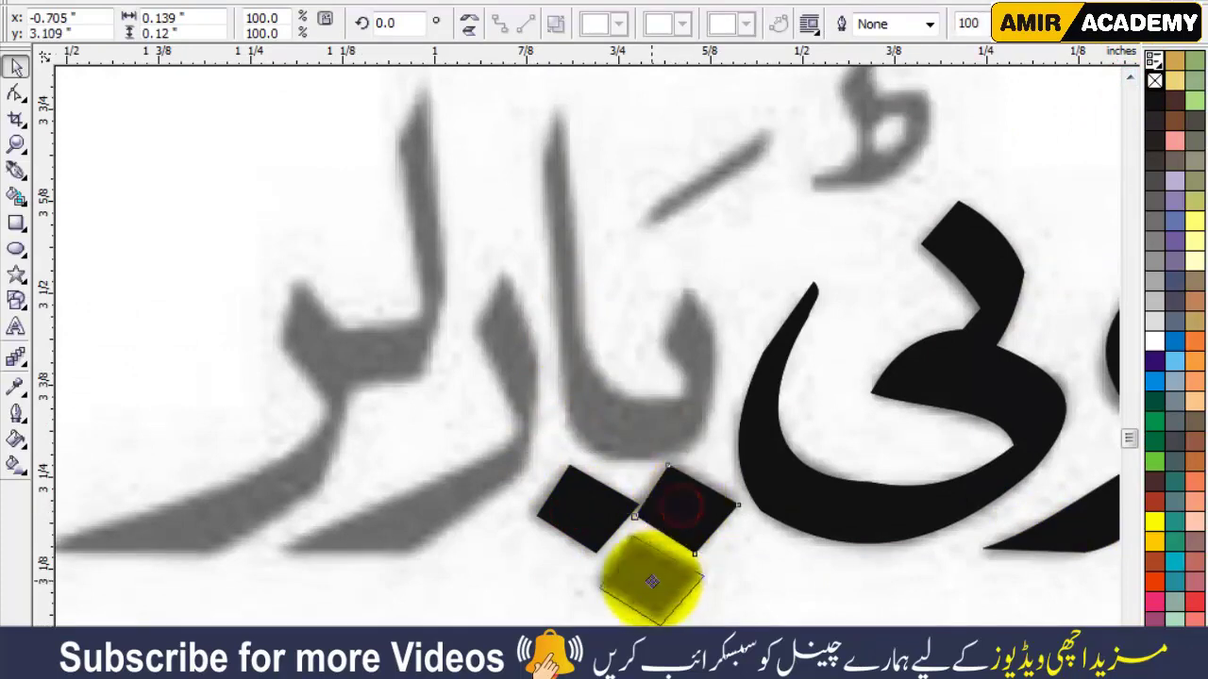
# Trace a closed Pen outline around the grey letter with the tall stroke.
pyautogui.click(16, 174)
pyautogui.click(687, 287)
pyautogui.click(660, 331)
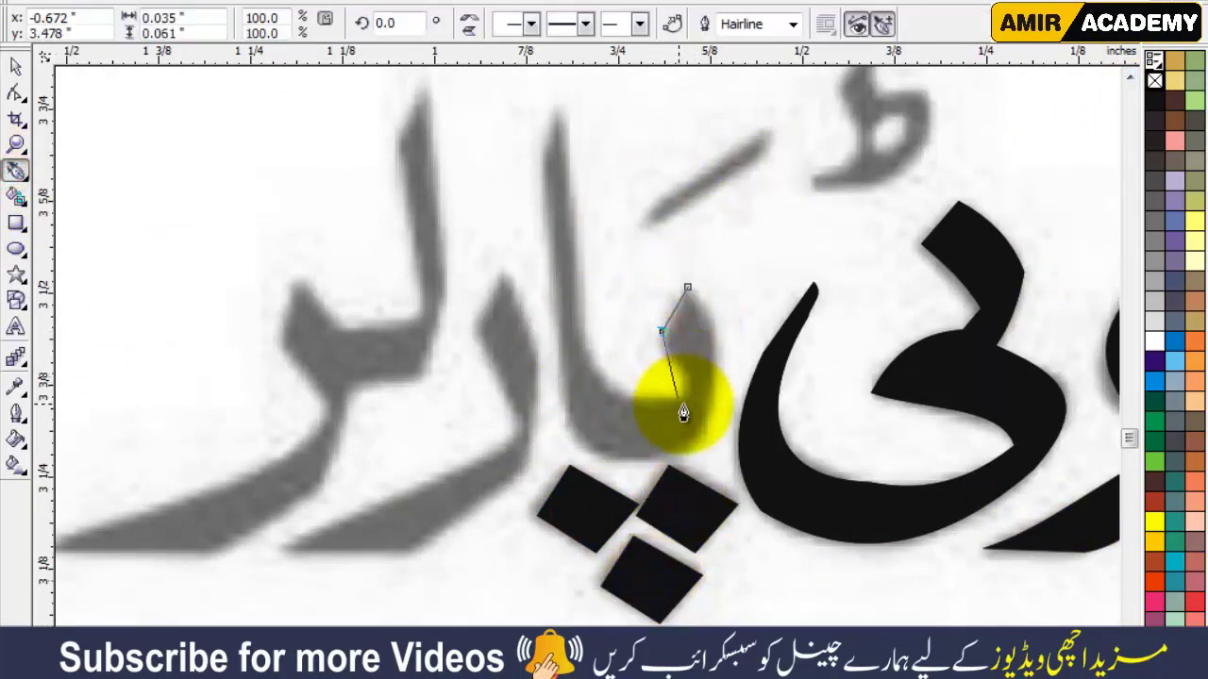
pyautogui.click(683, 398)
pyautogui.click(586, 347)
pyautogui.click(561, 95)
pyautogui.click(544, 145)
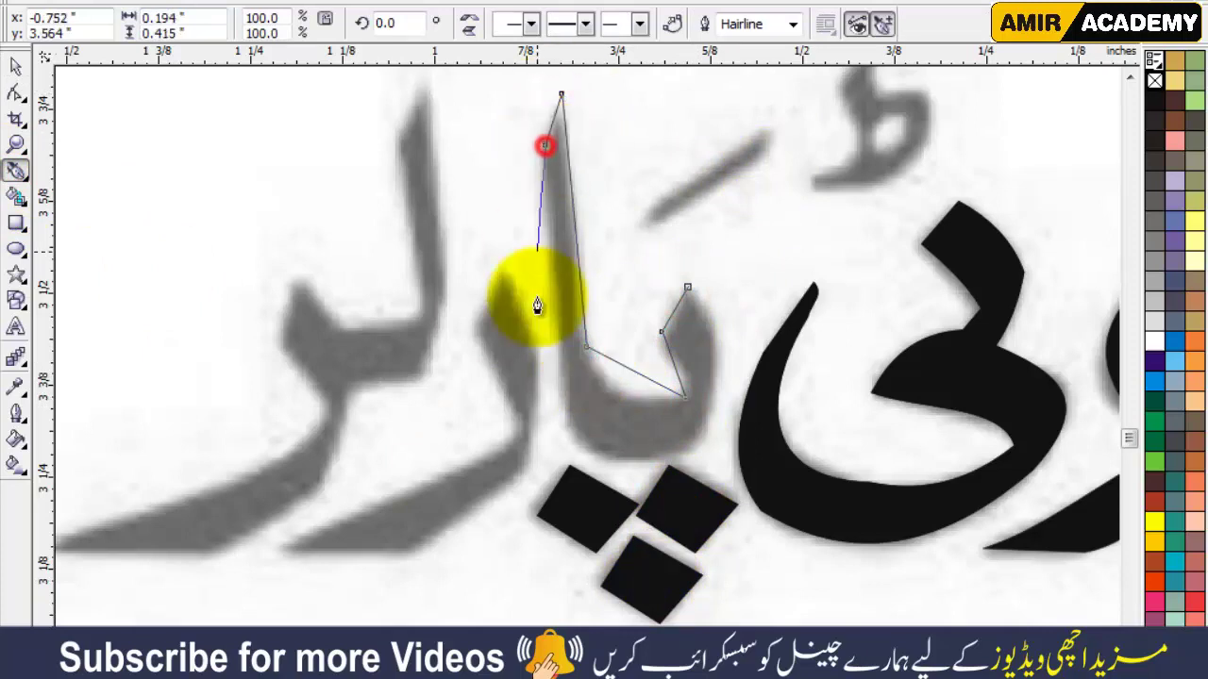
pyautogui.click(563, 381)
pyautogui.click(621, 461)
pyautogui.click(698, 439)
pyautogui.click(719, 338)
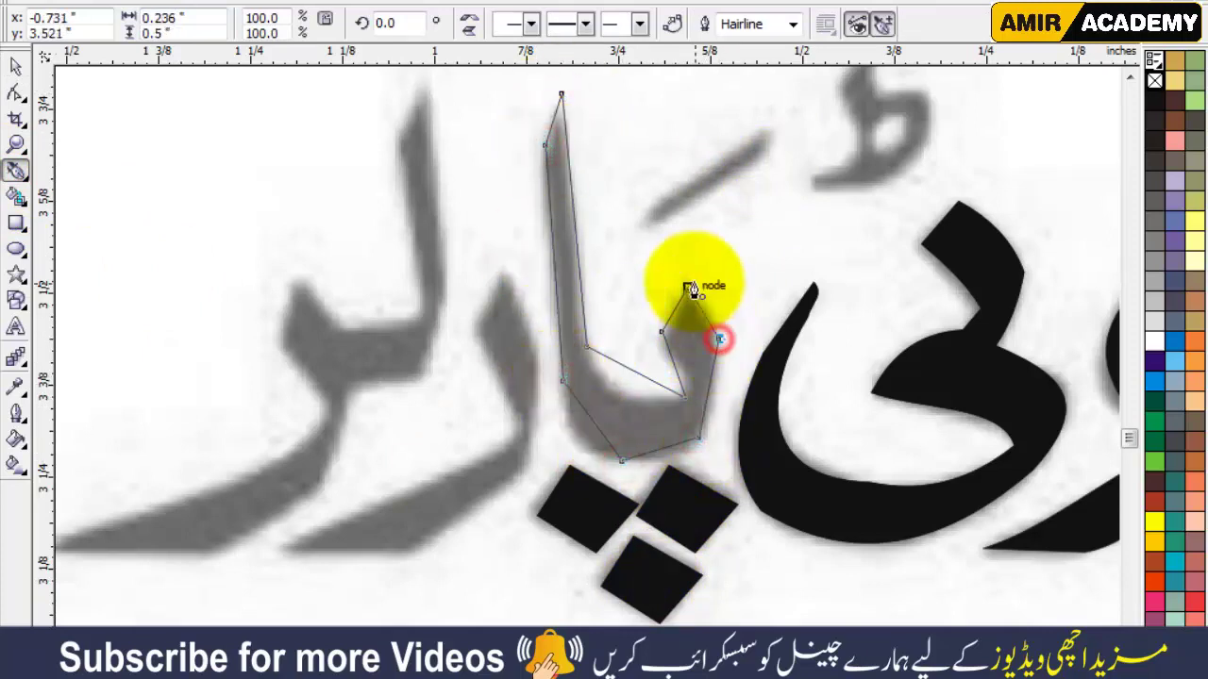
pyautogui.click(688, 287)
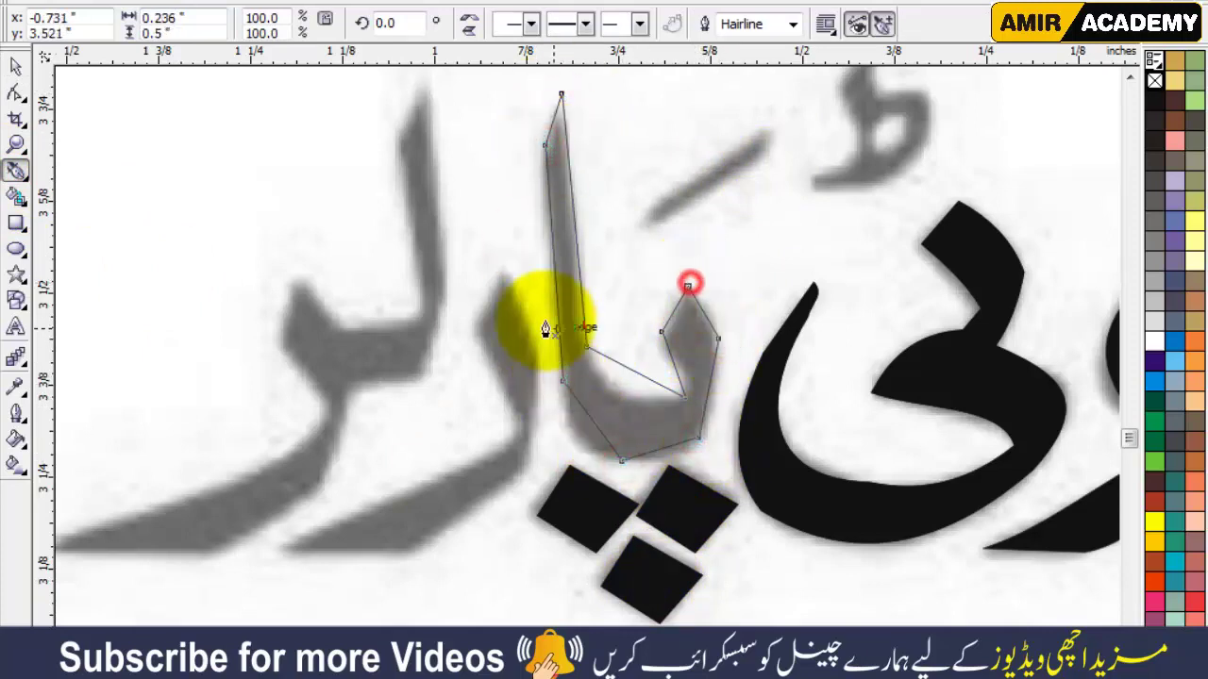
# Trace a closed outline around the next grey letter and its long tail stroke.
pyautogui.click(503, 275)
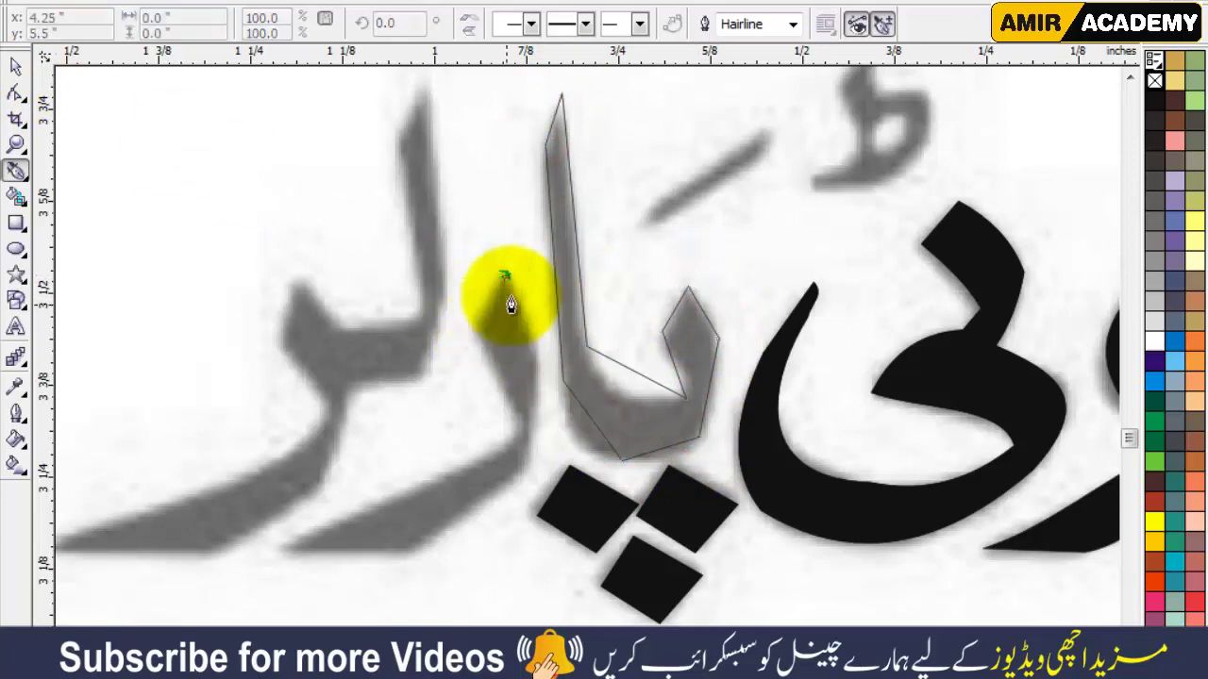
pyautogui.click(471, 324)
pyautogui.click(517, 432)
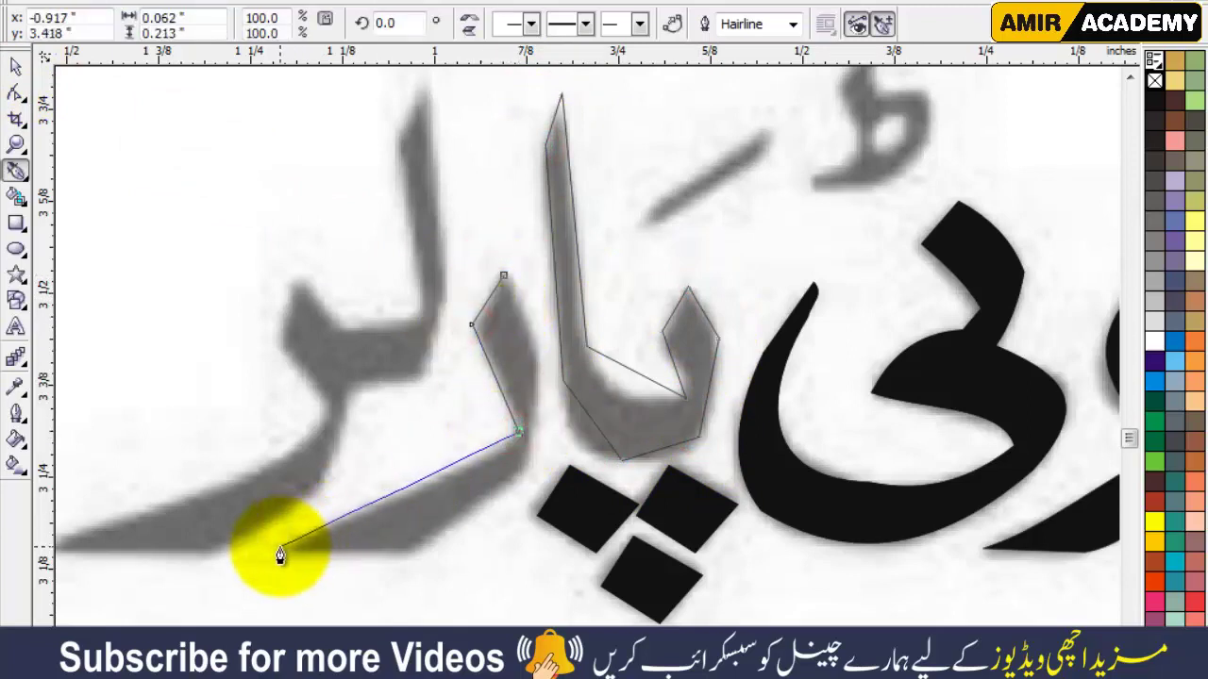
pyautogui.click(280, 545)
pyautogui.click(413, 549)
pyautogui.click(524, 470)
pyautogui.click(540, 362)
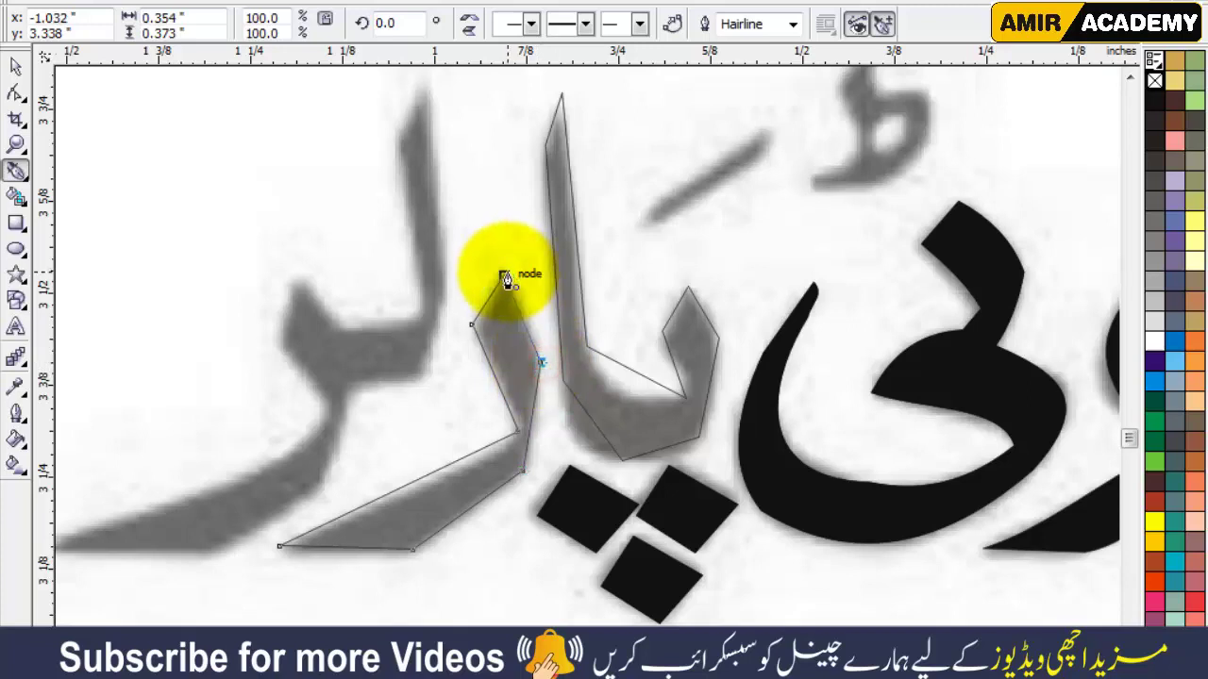
pyautogui.click(503, 275)
# Begin outlining the leftmost letters, curving the segment along the lower stroke.
pyautogui.click(424, 81)
pyautogui.click(393, 140)
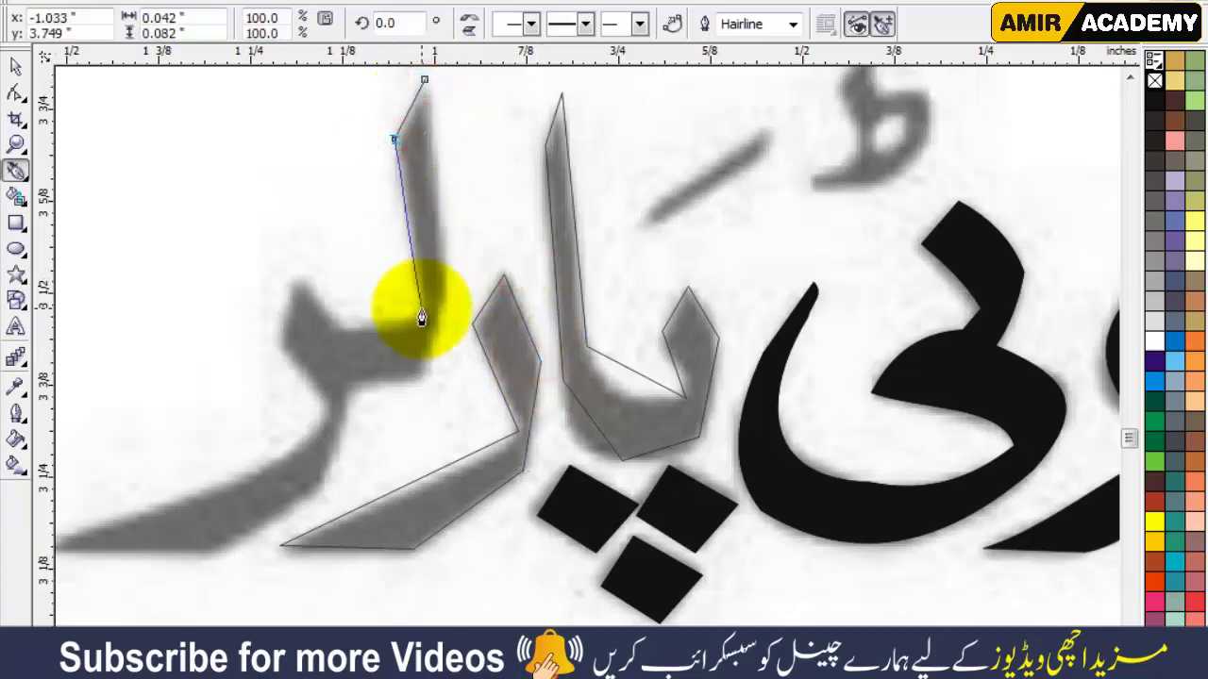
pyautogui.click(418, 318)
pyautogui.click(343, 328)
pyautogui.click(298, 272)
pyautogui.click(278, 335)
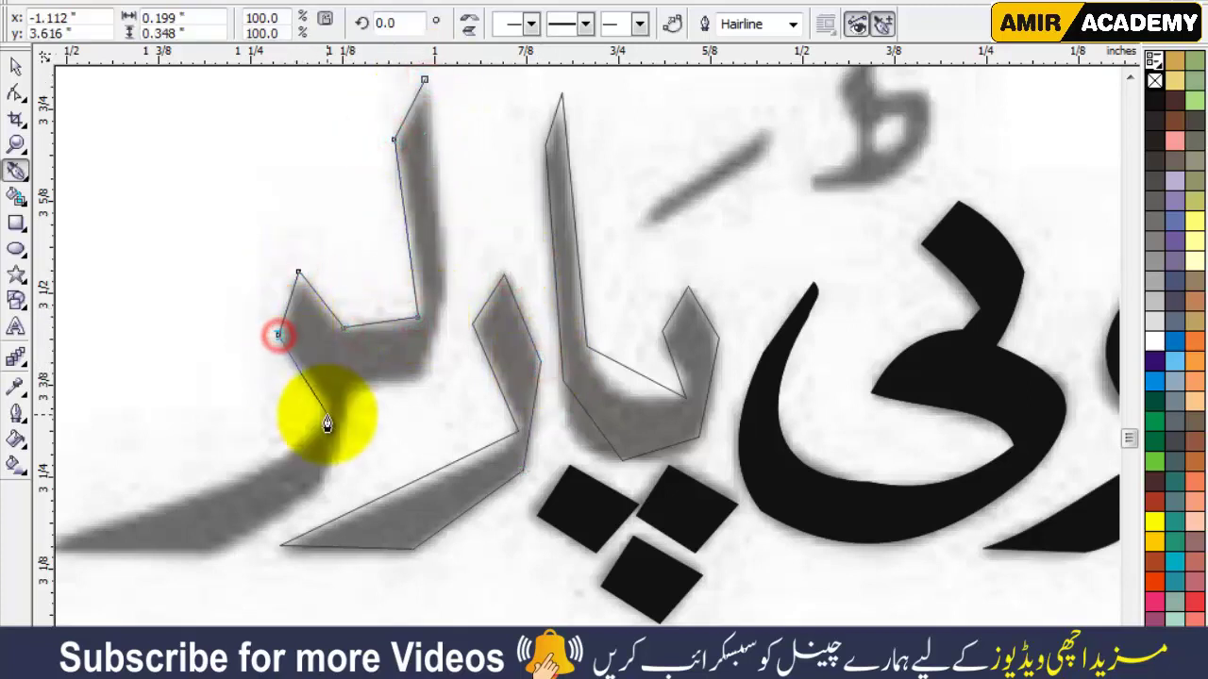
pyautogui.click(327, 409)
pyautogui.moveTo(245, 469); pyautogui.dragTo(174, 519)
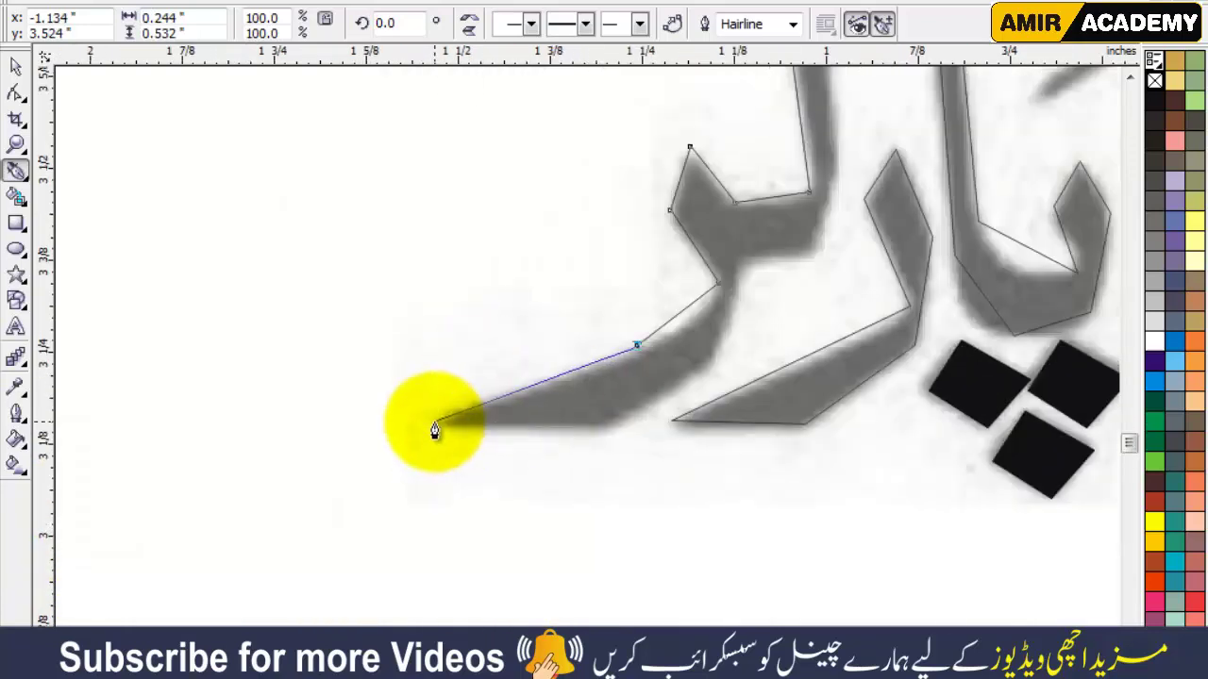
# Finish and close the outline of the leftmost letters around the long tail.
pyautogui.click(435, 420)
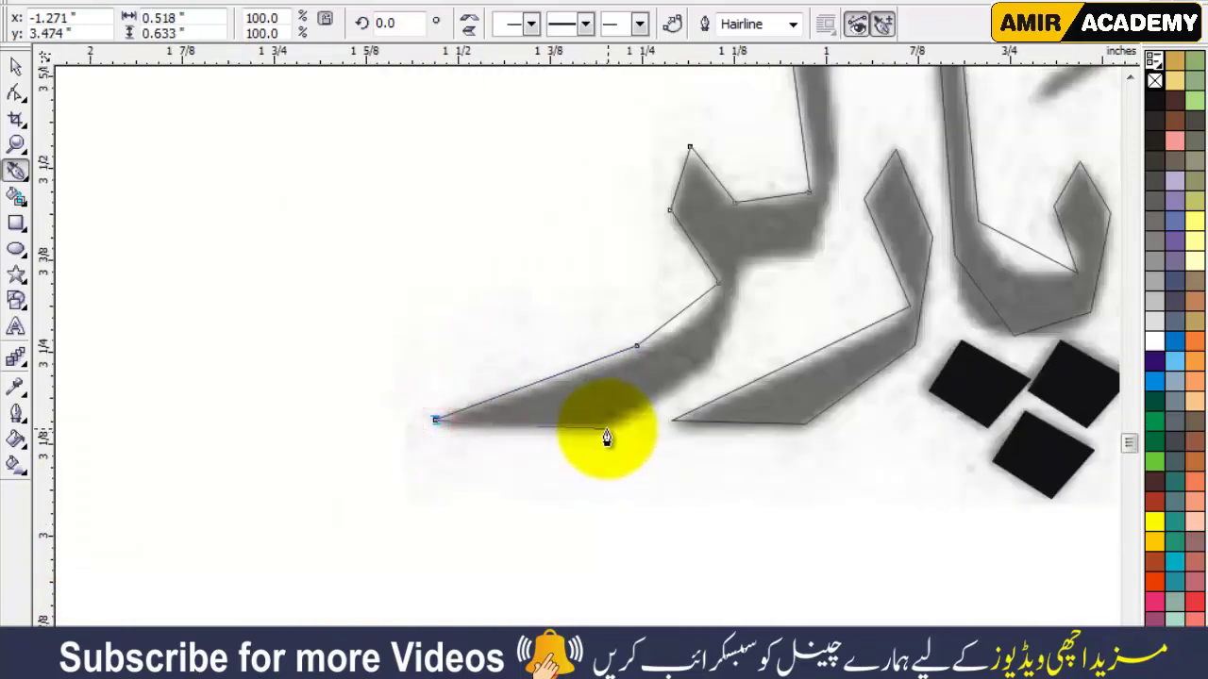
pyautogui.click(605, 427)
pyautogui.click(716, 354)
pyautogui.click(815, 252)
pyautogui.click(839, 170)
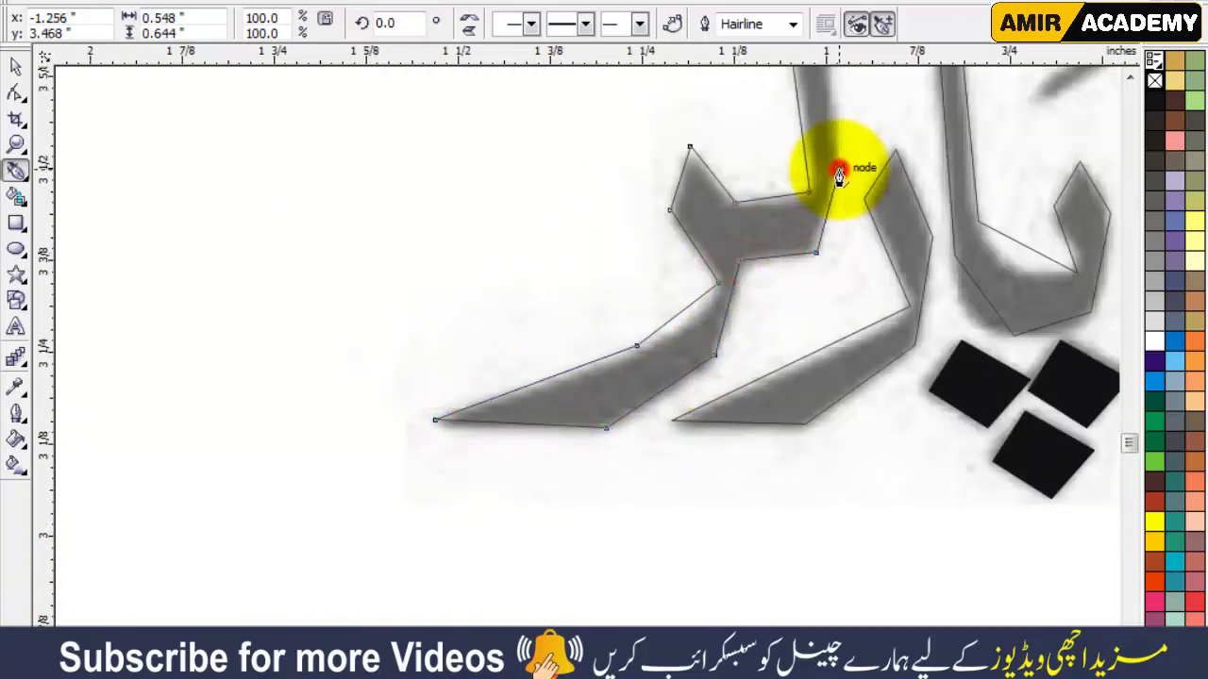
pyautogui.click(568, 175)
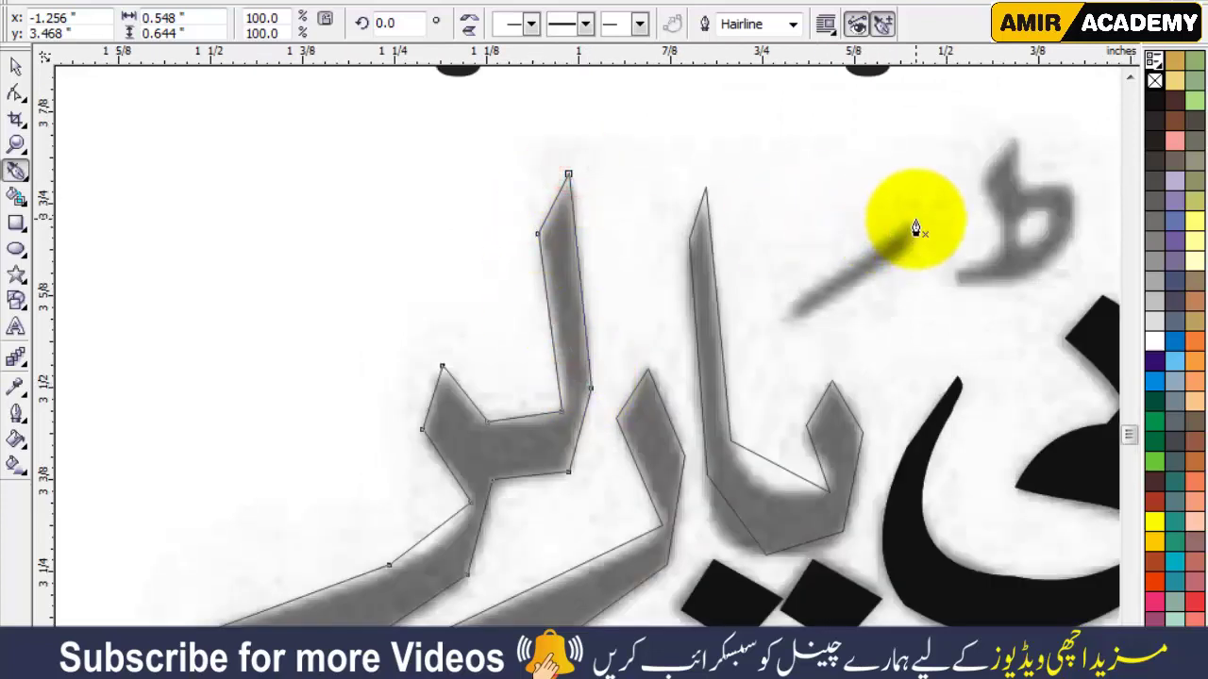
# Trace the slanted diacritic stroke as a closed shape and fill it black.
pyautogui.click(916, 227)
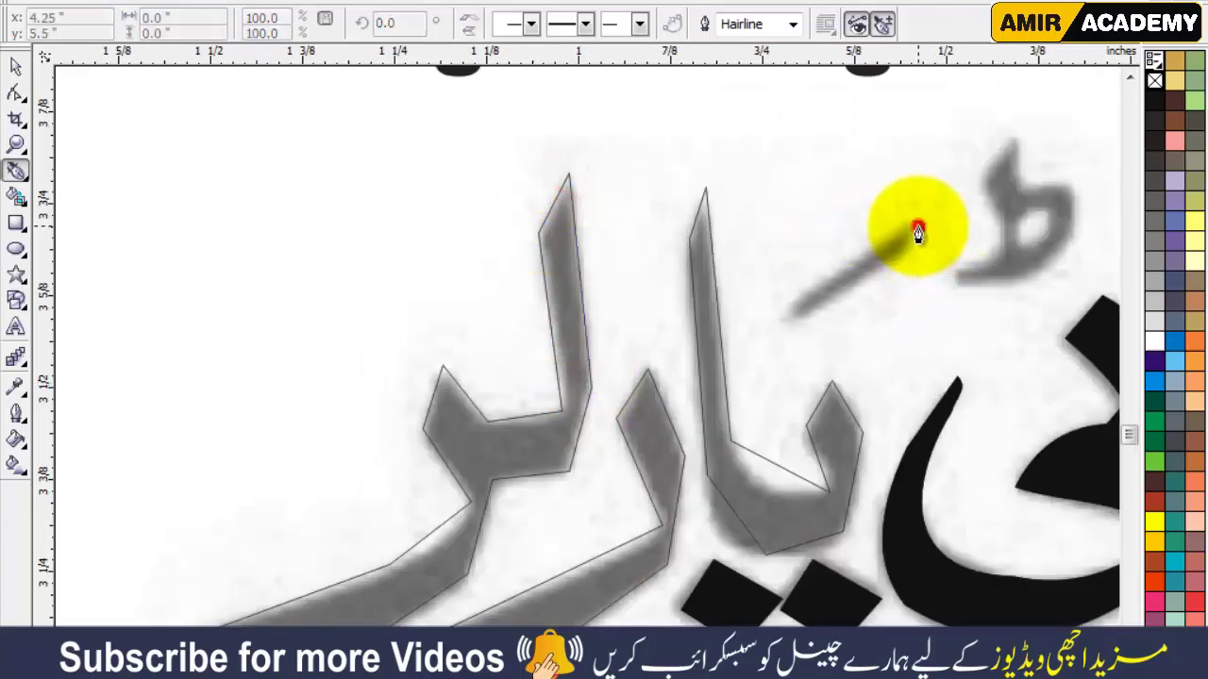
pyautogui.click(802, 319)
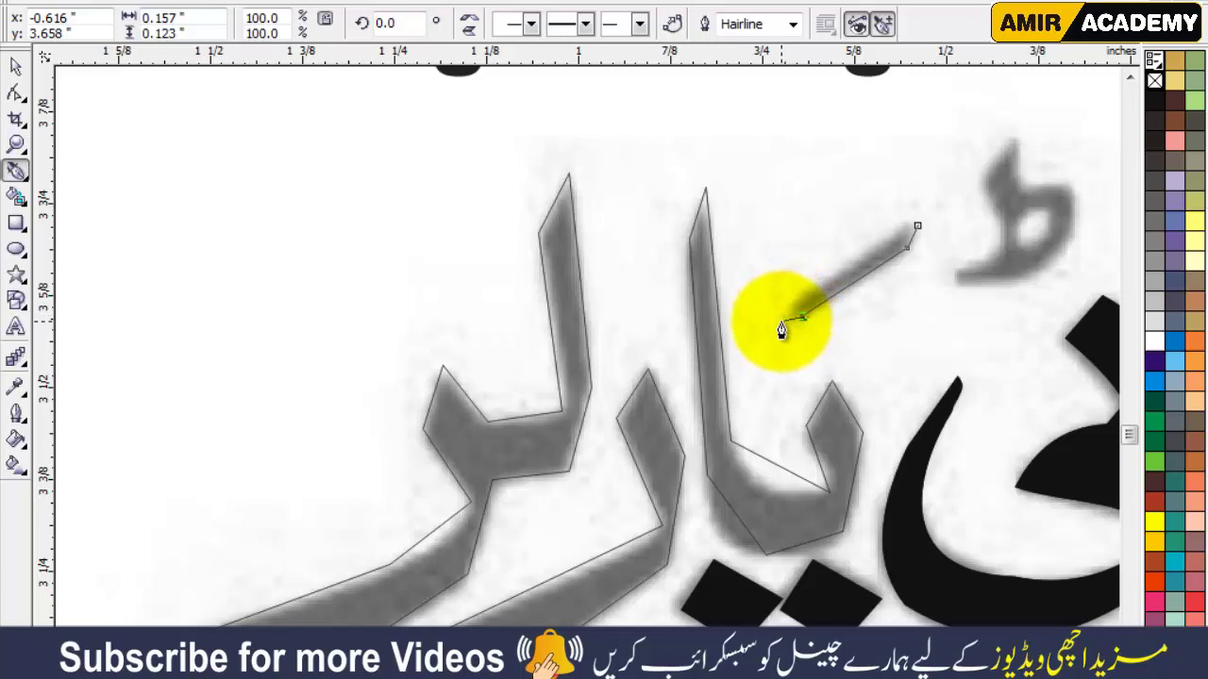
pyautogui.click(777, 322)
pyautogui.click(790, 298)
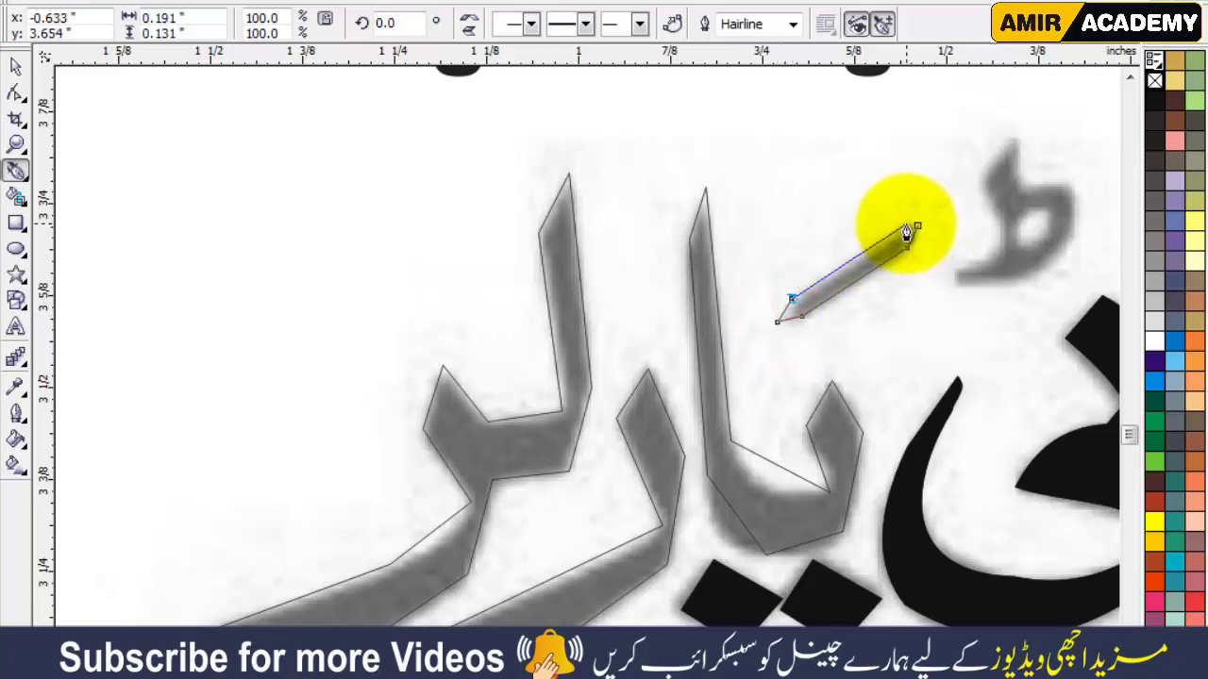
pyautogui.click(906, 227)
pyautogui.click(15, 66)
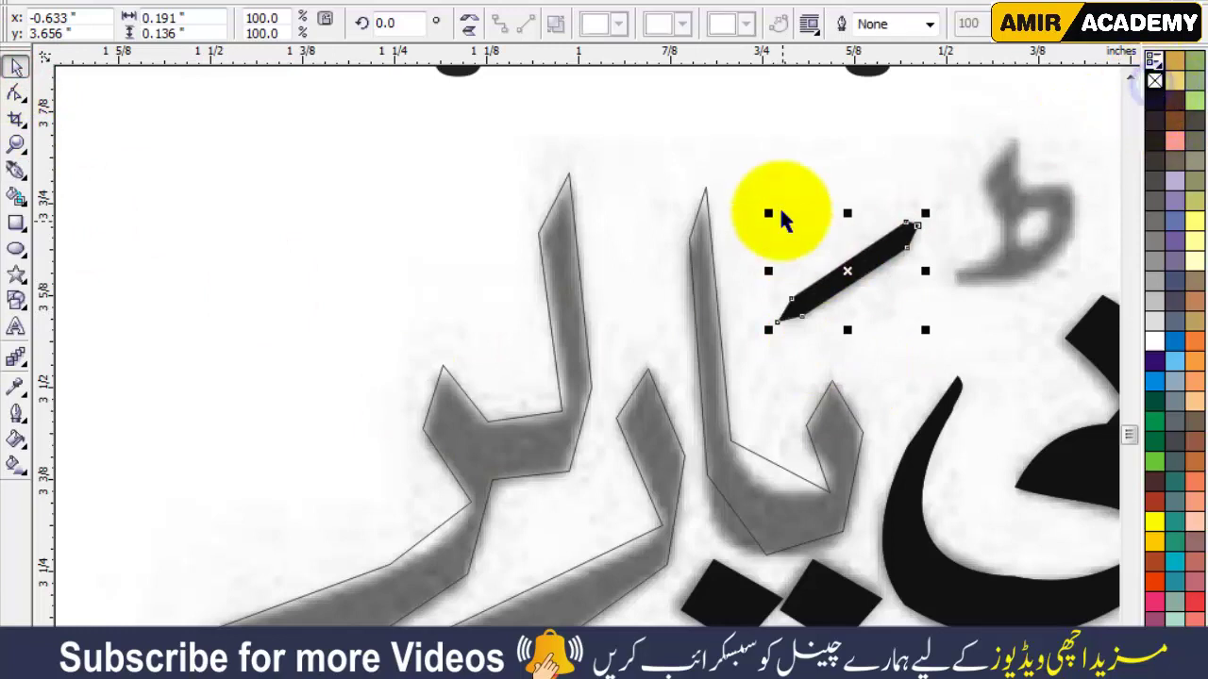
# Switch to the Shape tool (F10) to show the traced letter's nodes.
pyautogui.click(801, 154)
pyautogui.click(873, 491)
pyautogui.press('F10')
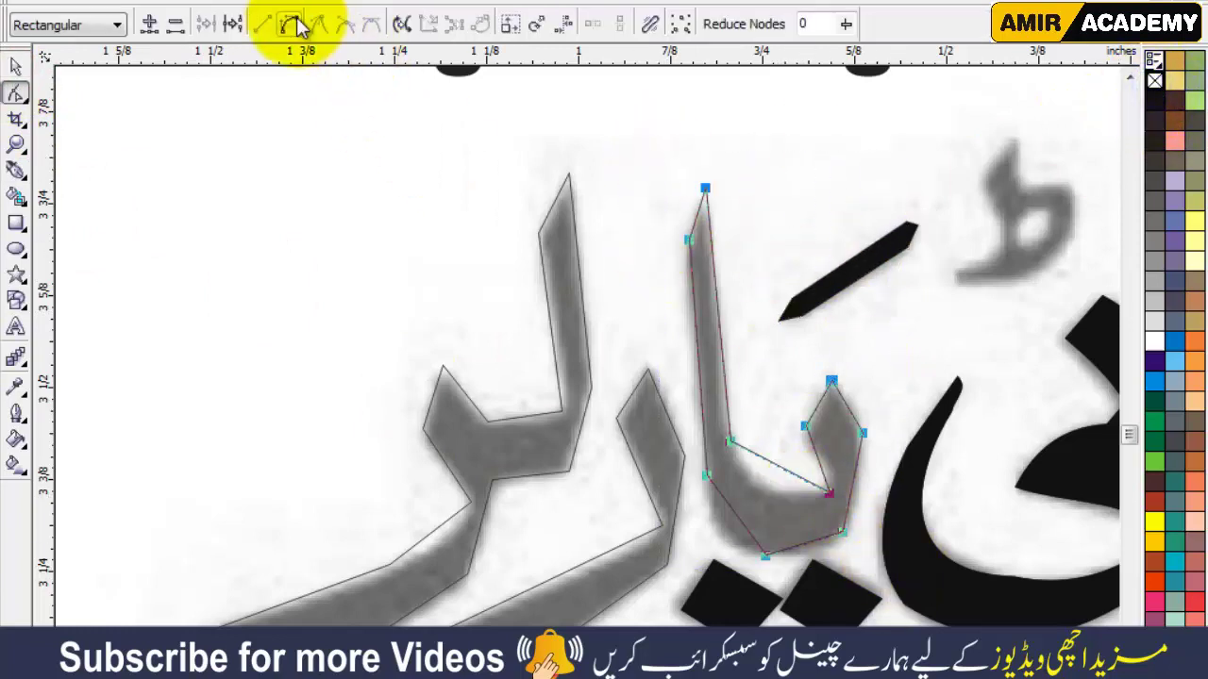
# Bend the bottom, inner and top-right straight edges of the left letters into curves.
pyautogui.scroll(2, 586, 394)
pyautogui.moveTo(566, 464); pyautogui.dragTo(545, 510)
pyautogui.click(695, 504)
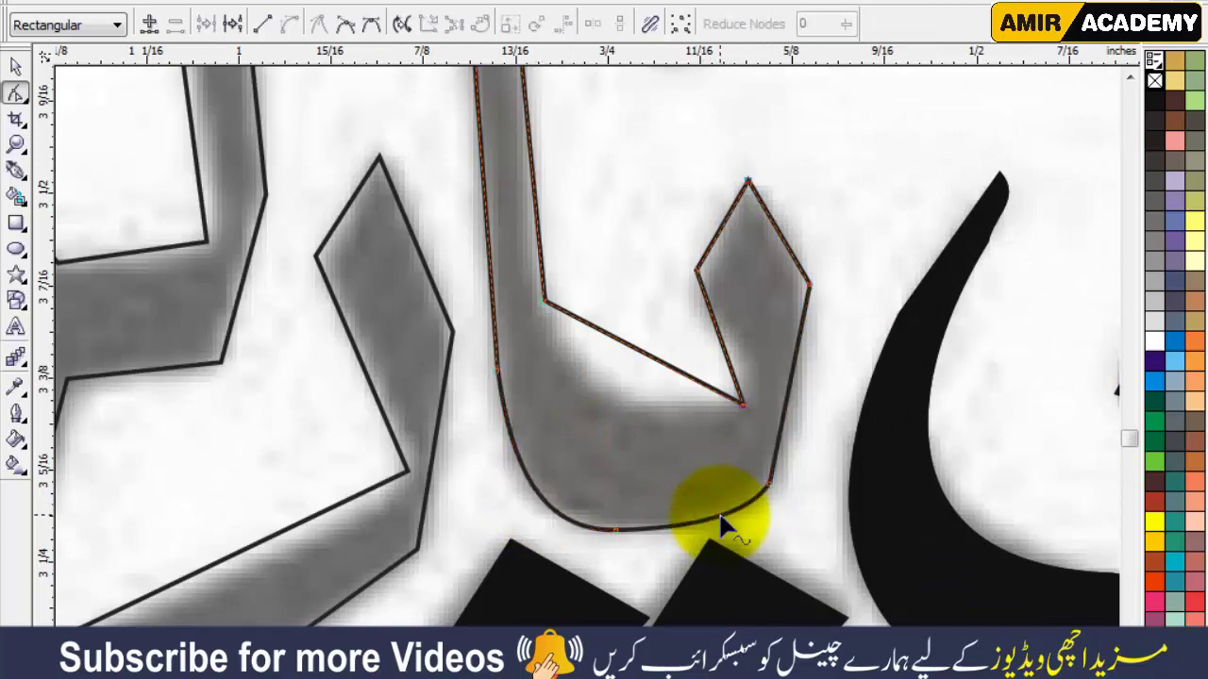
pyautogui.moveTo(676, 371); pyautogui.dragTo(644, 387)
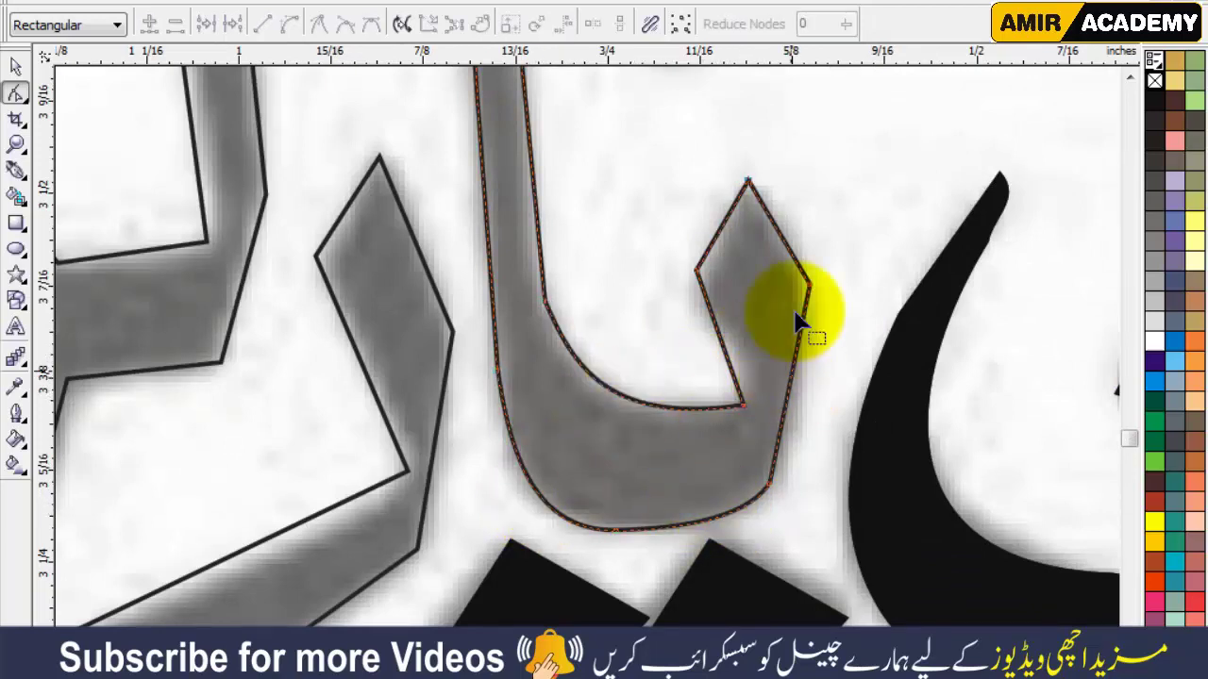
pyautogui.moveTo(784, 248); pyautogui.dragTo(779, 312)
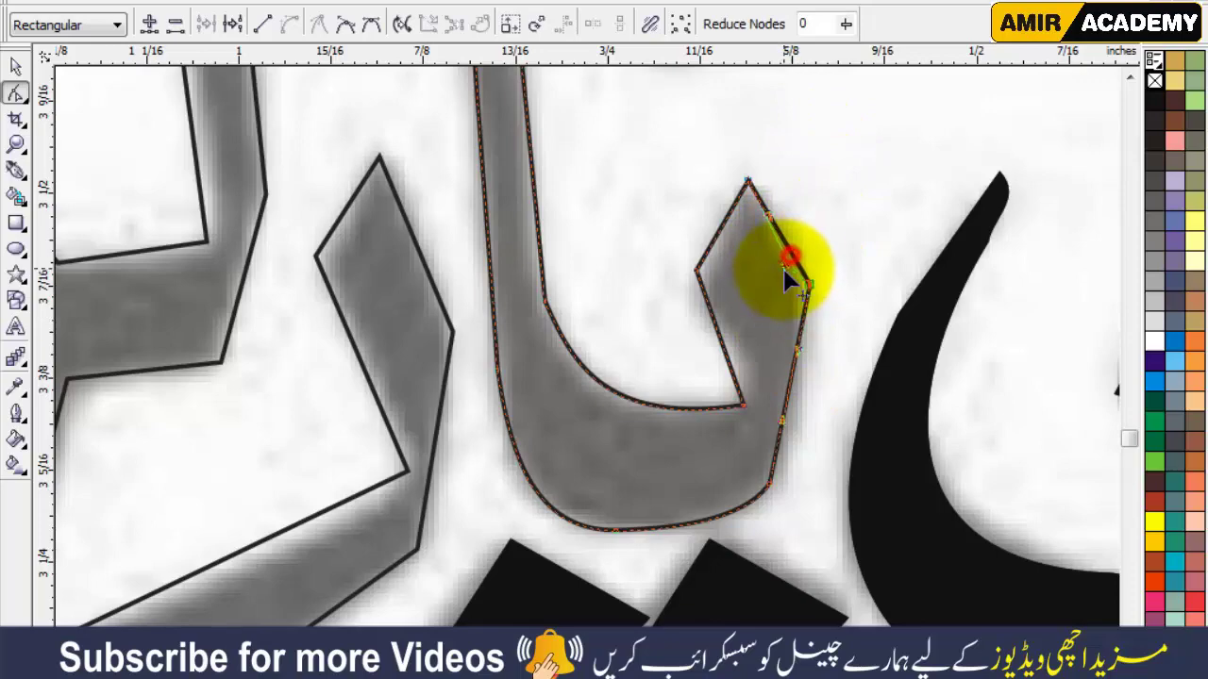
pyautogui.click(710, 246)
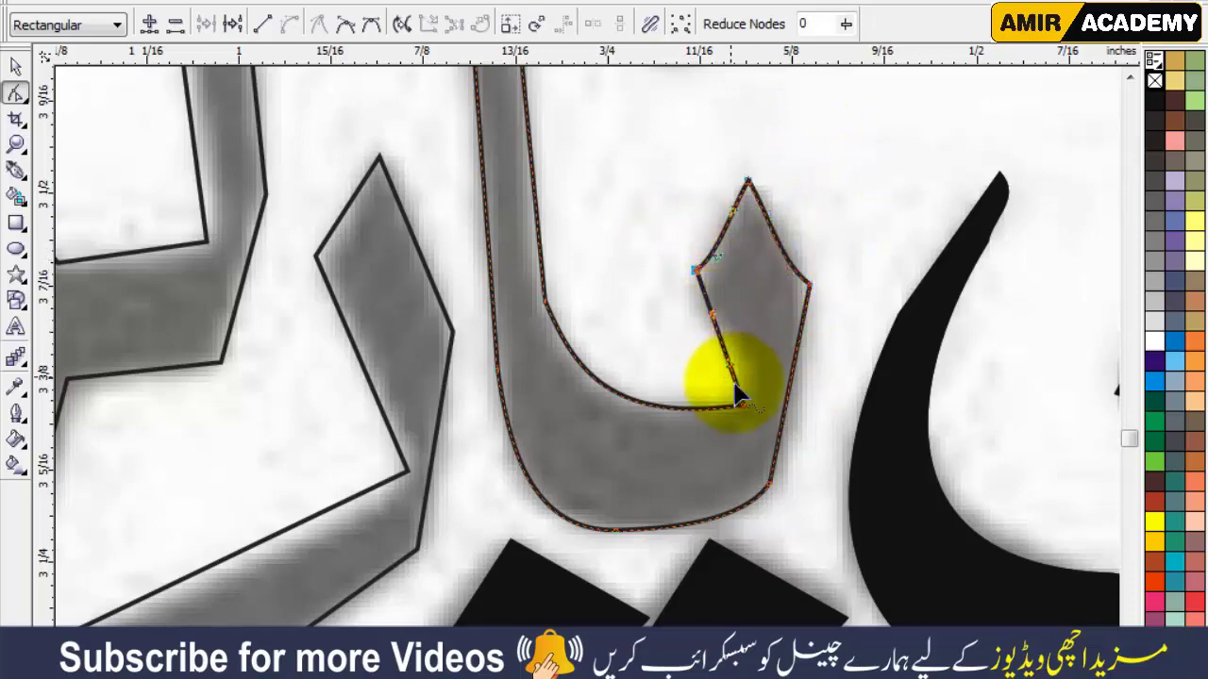
# Curve the lower edge and remove the junction node for one smooth curve.
pyautogui.scroll(-1, 763, 354)
pyautogui.scroll(-2, 661, 454)
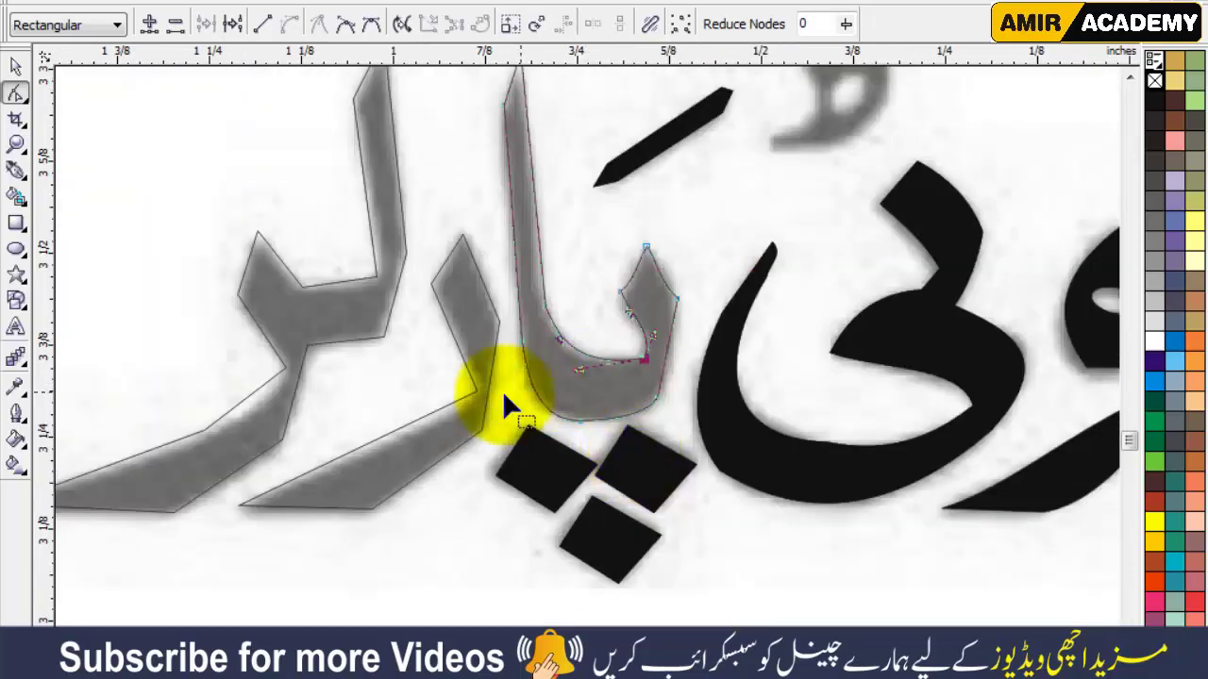
pyautogui.scroll(2, 502, 391)
pyautogui.scroll(1, 423, 412)
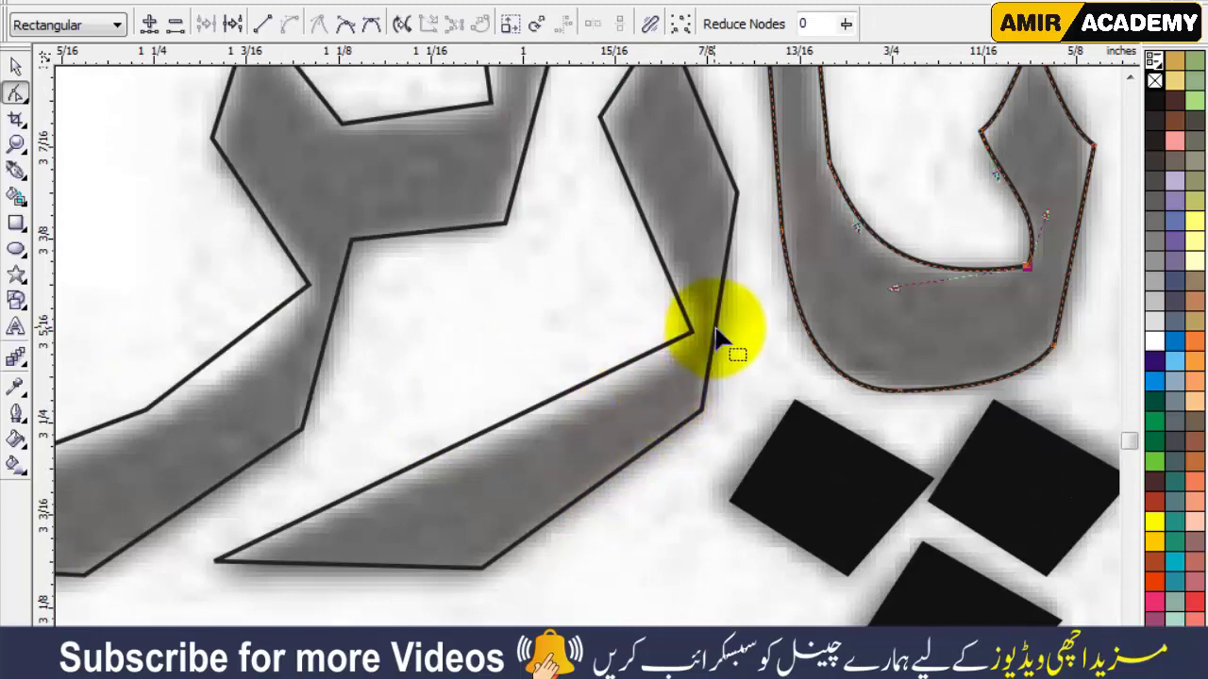
pyautogui.click(568, 393)
pyautogui.scroll(-1, 568, 394)
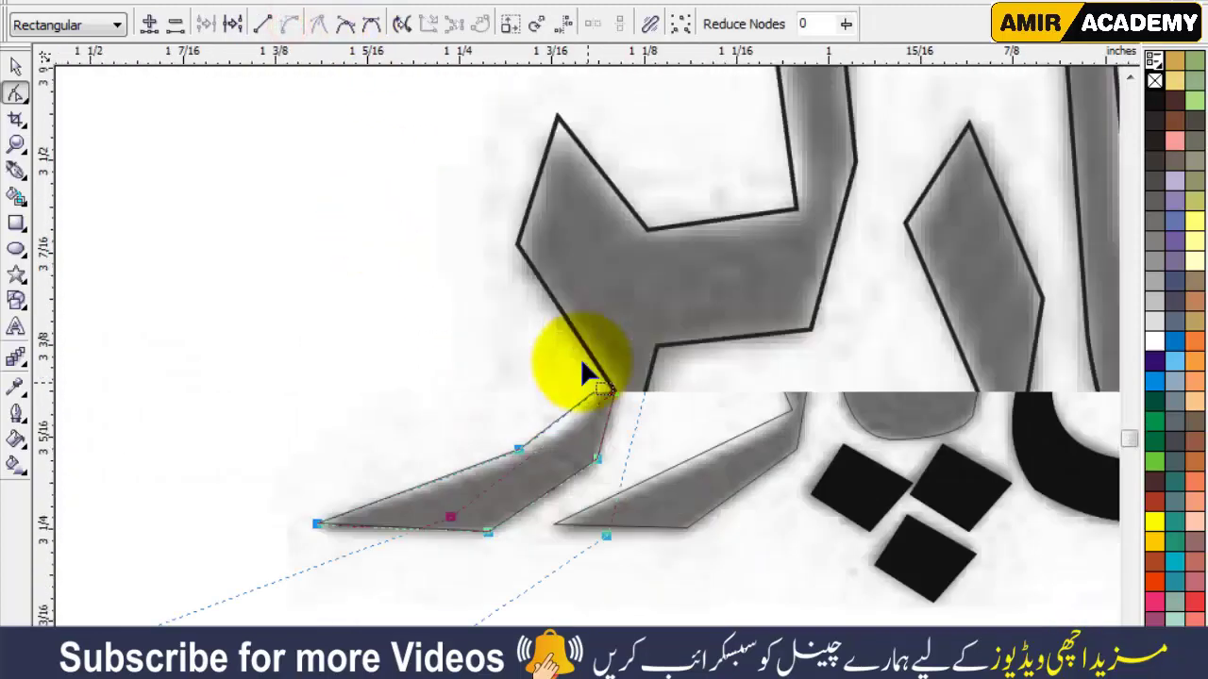
pyautogui.moveTo(541, 459); pyautogui.dragTo(543, 461)
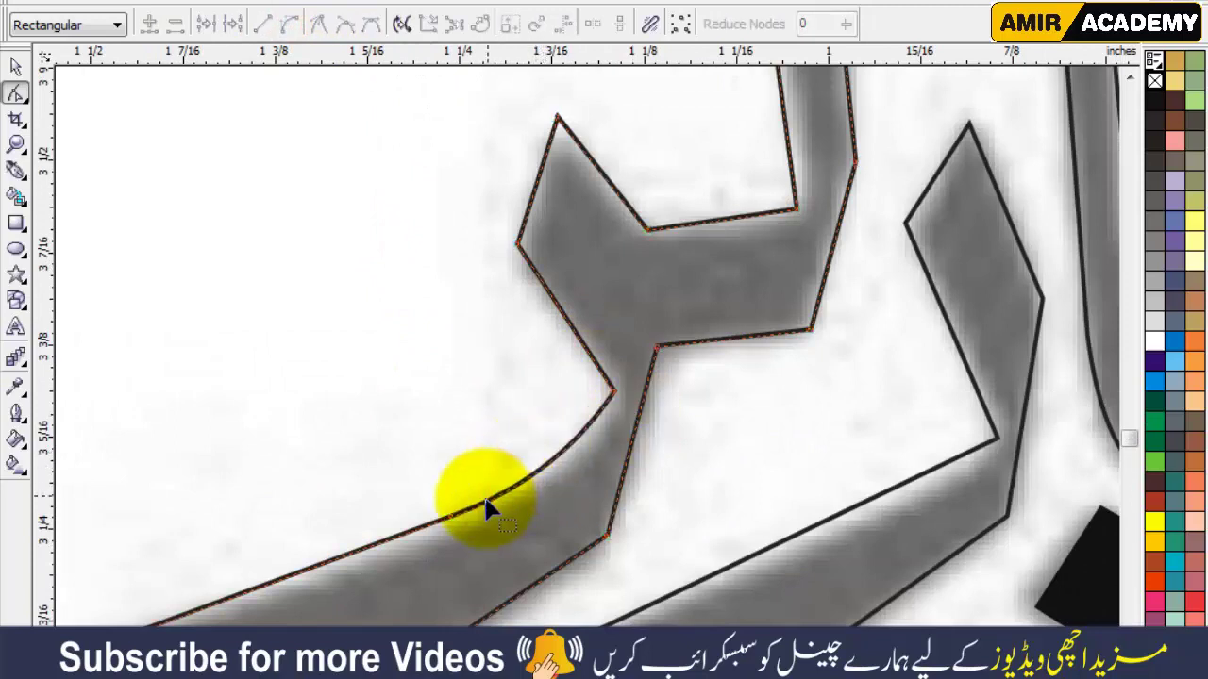
pyautogui.doubleClick(442, 506)
pyautogui.moveTo(497, 179); pyautogui.dragTo(561, 234)
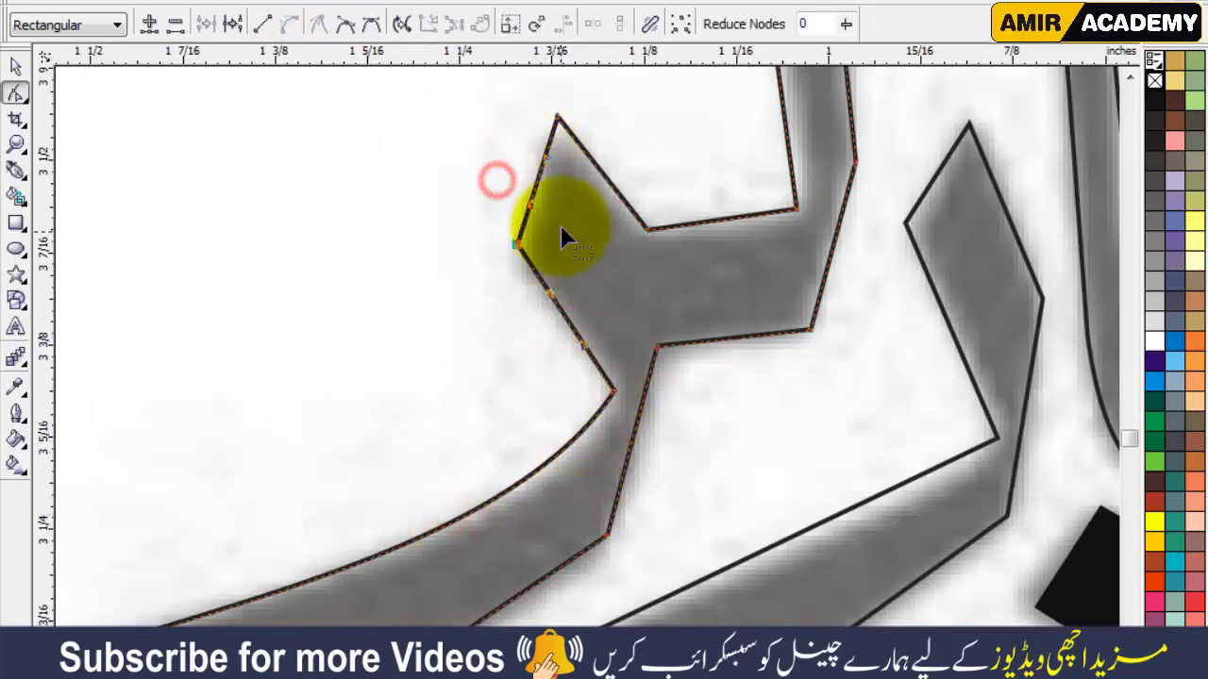
pyautogui.scroll(-3, 566, 283)
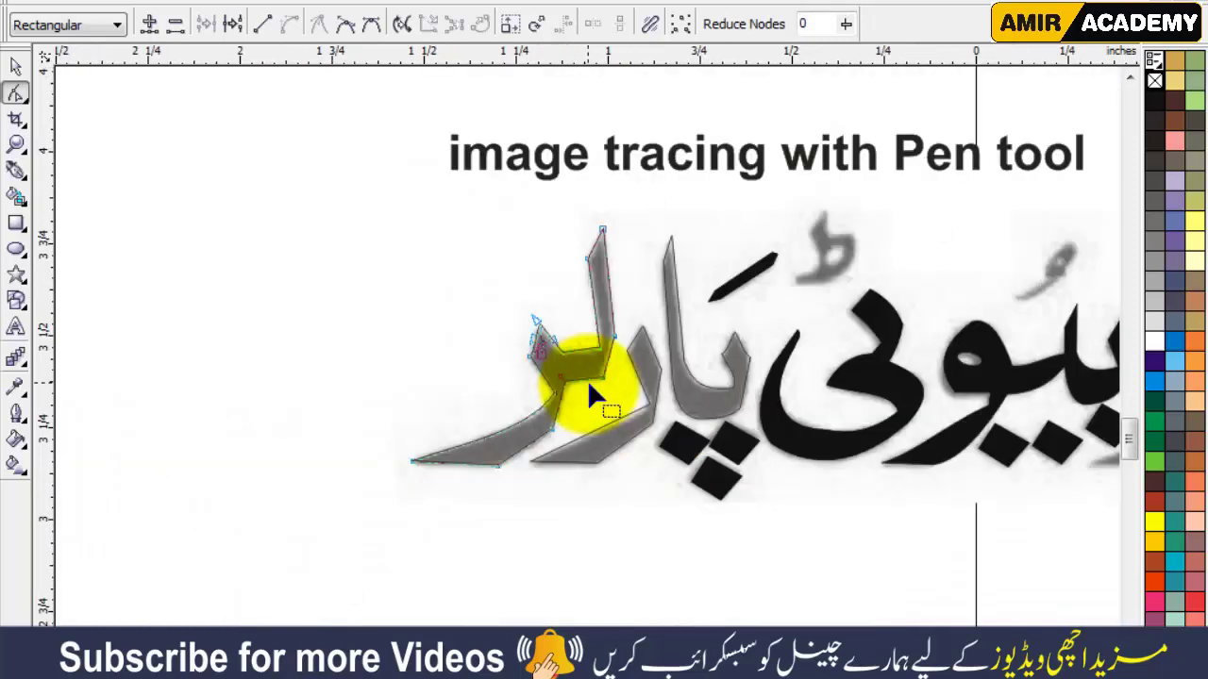
pyautogui.scroll(2, 595, 320)
pyautogui.scroll(-2, 377, 227)
# Fill the left letters' outline solid black.
pyautogui.click(16, 65)
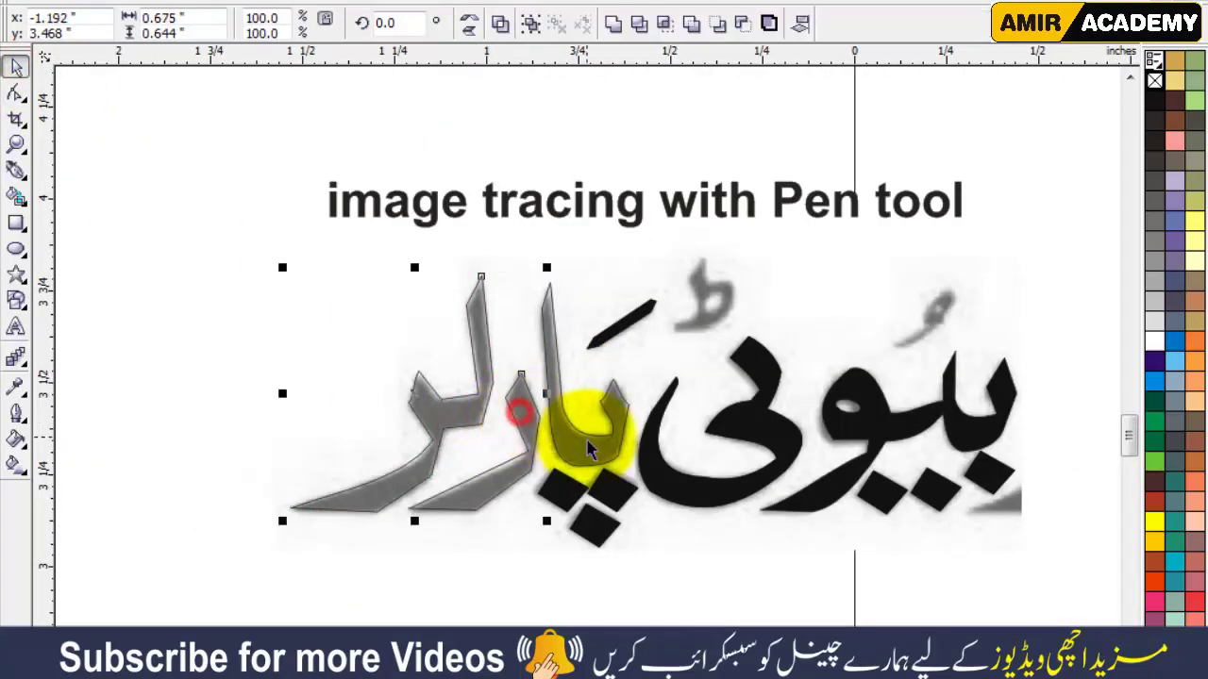
pyautogui.click(1155, 99)
pyautogui.click(720, 569)
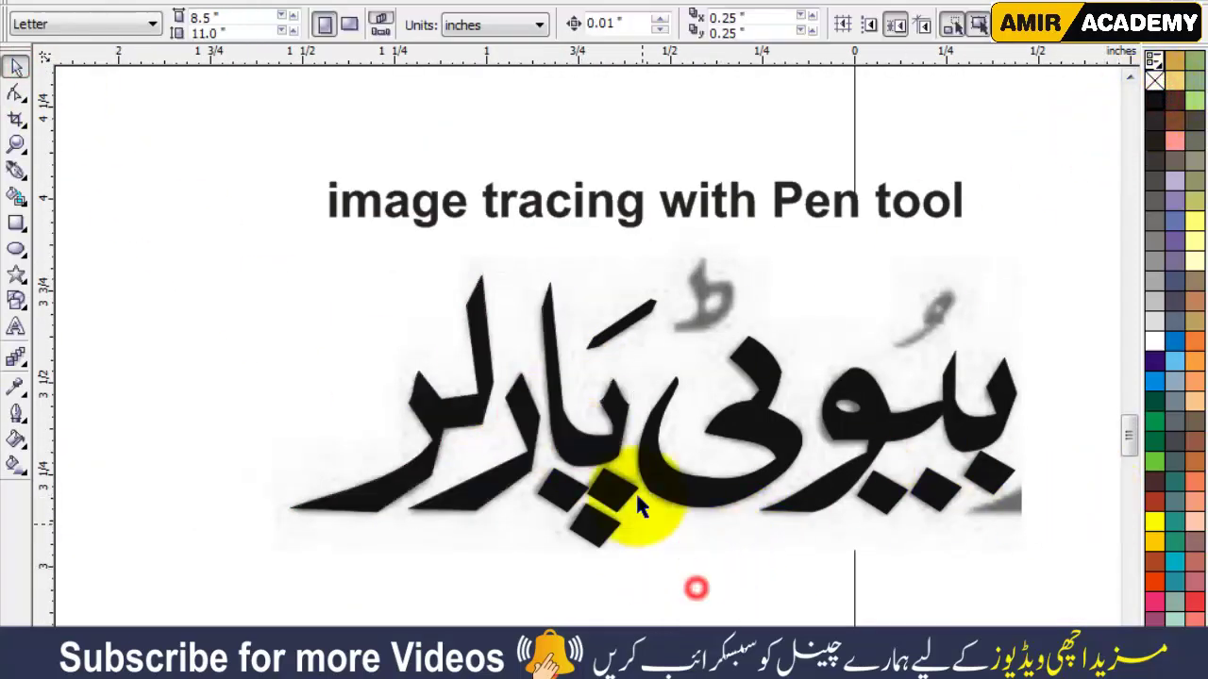
# Trace a closed Pen outline around the ط glyph.
pyautogui.scroll(2, 598, 386)
pyautogui.scroll(1, 598, 324)
pyautogui.click(15, 172)
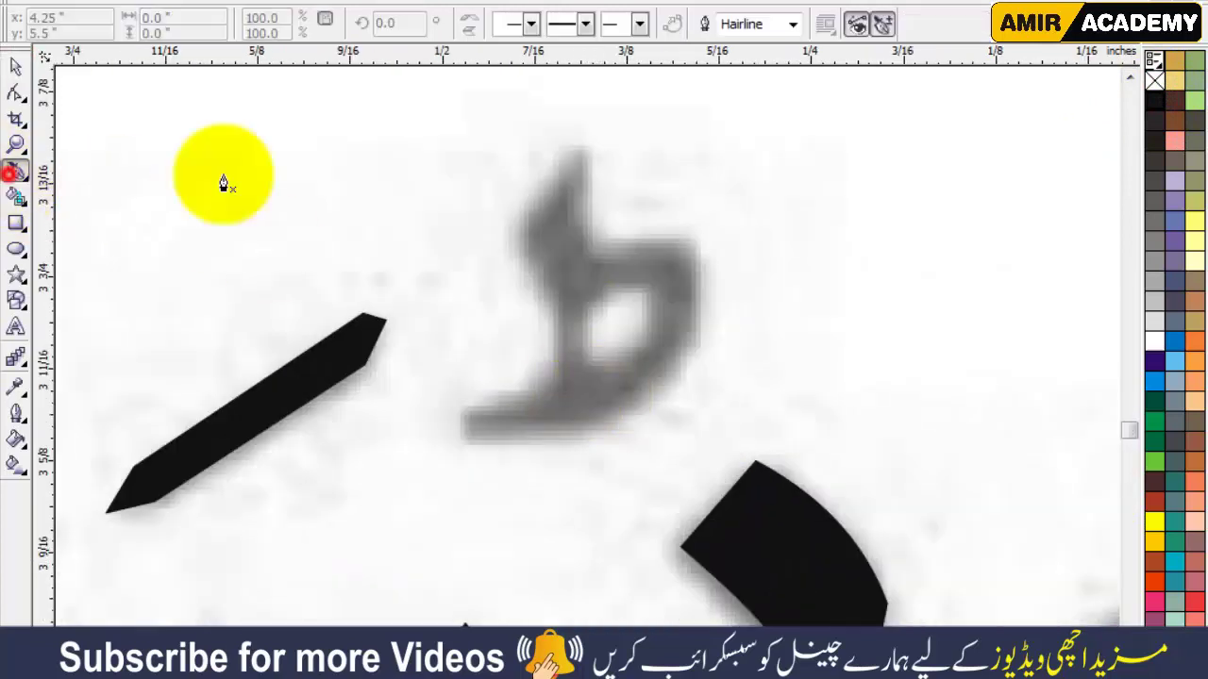
pyautogui.click(582, 146)
pyautogui.click(591, 253)
pyautogui.click(703, 303)
pyautogui.click(583, 424)
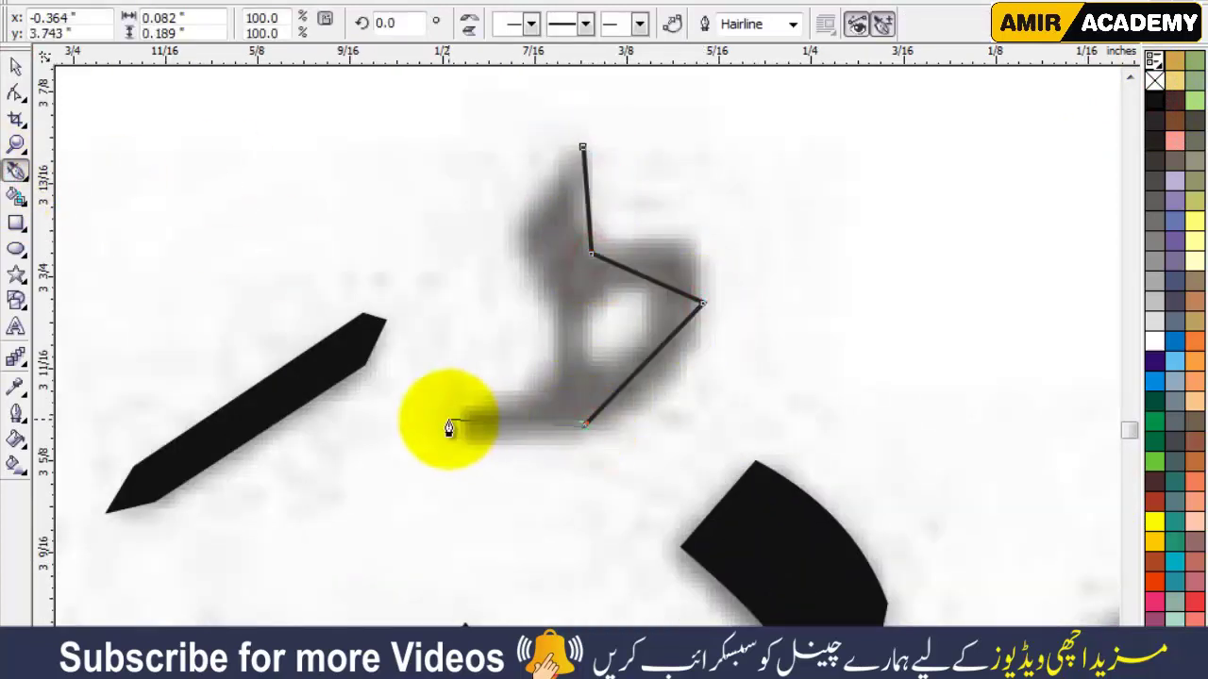
pyautogui.click(457, 416)
pyautogui.click(542, 376)
pyautogui.click(558, 307)
pyautogui.click(516, 230)
pyautogui.click(582, 146)
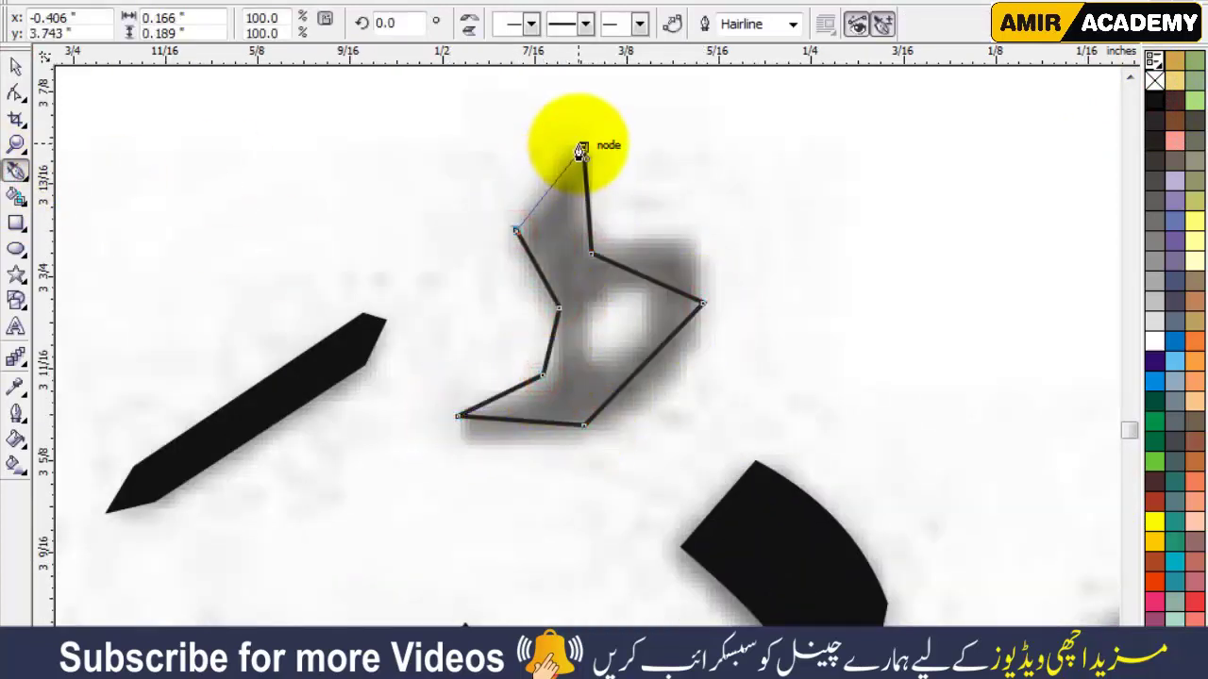
pyautogui.click(580, 111)
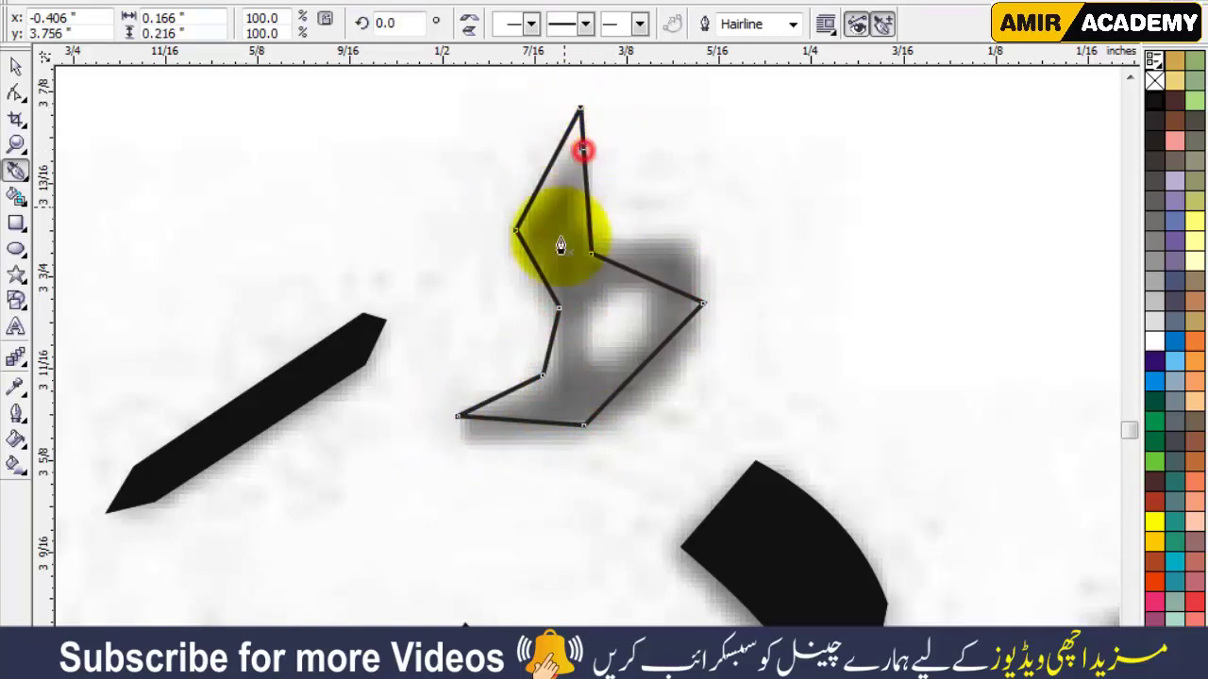
# Curve the ط outline's upper-right, right and lower-left segments to follow the glyph.
pyautogui.click(15, 91)
pyautogui.moveTo(429, 81); pyautogui.dragTo(771, 471)
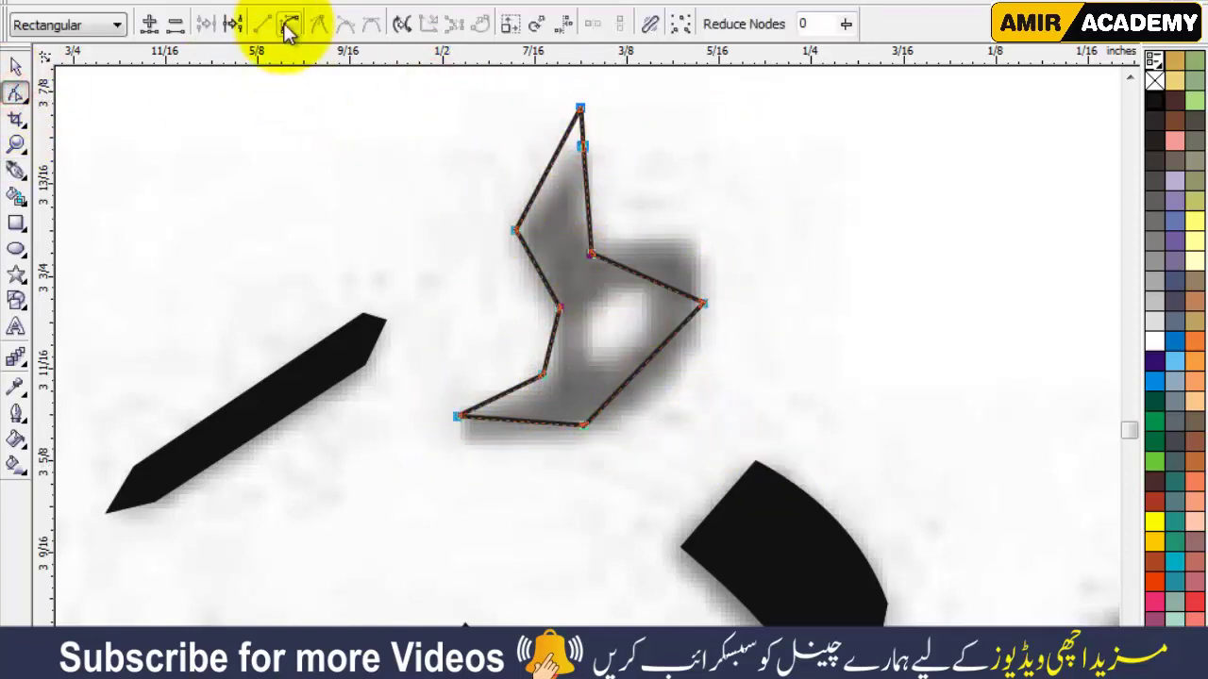
pyautogui.moveTo(687, 253); pyautogui.dragTo(707, 240)
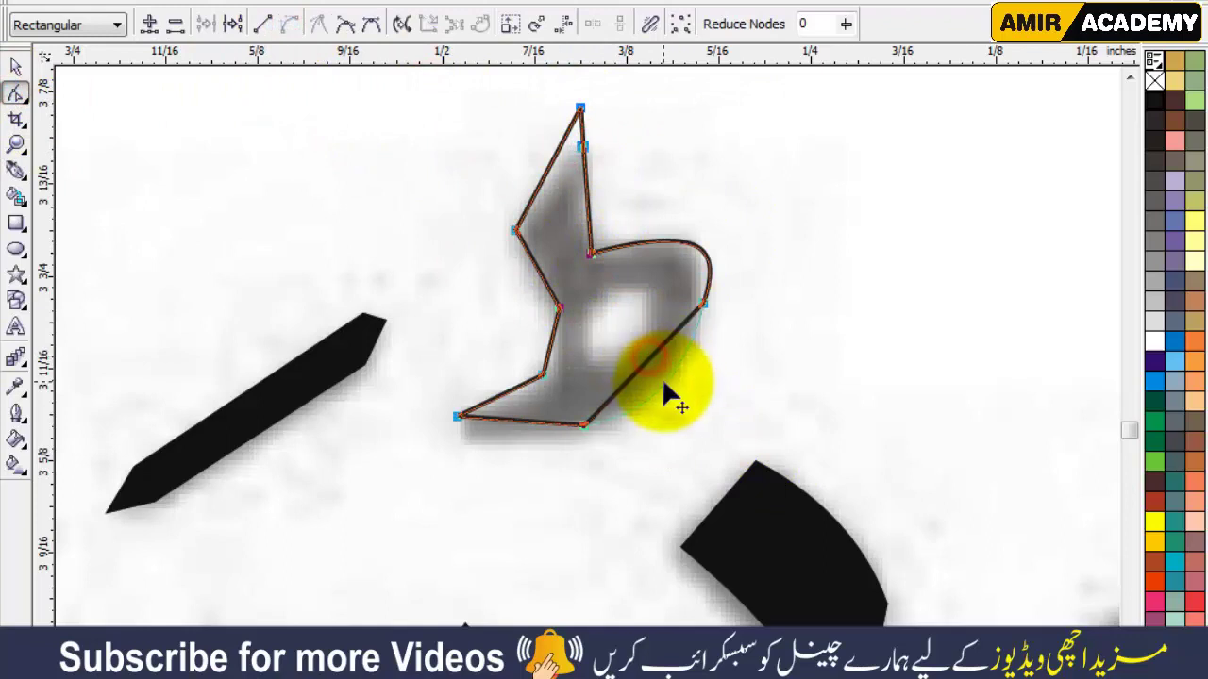
pyautogui.moveTo(663, 383); pyautogui.dragTo(681, 397)
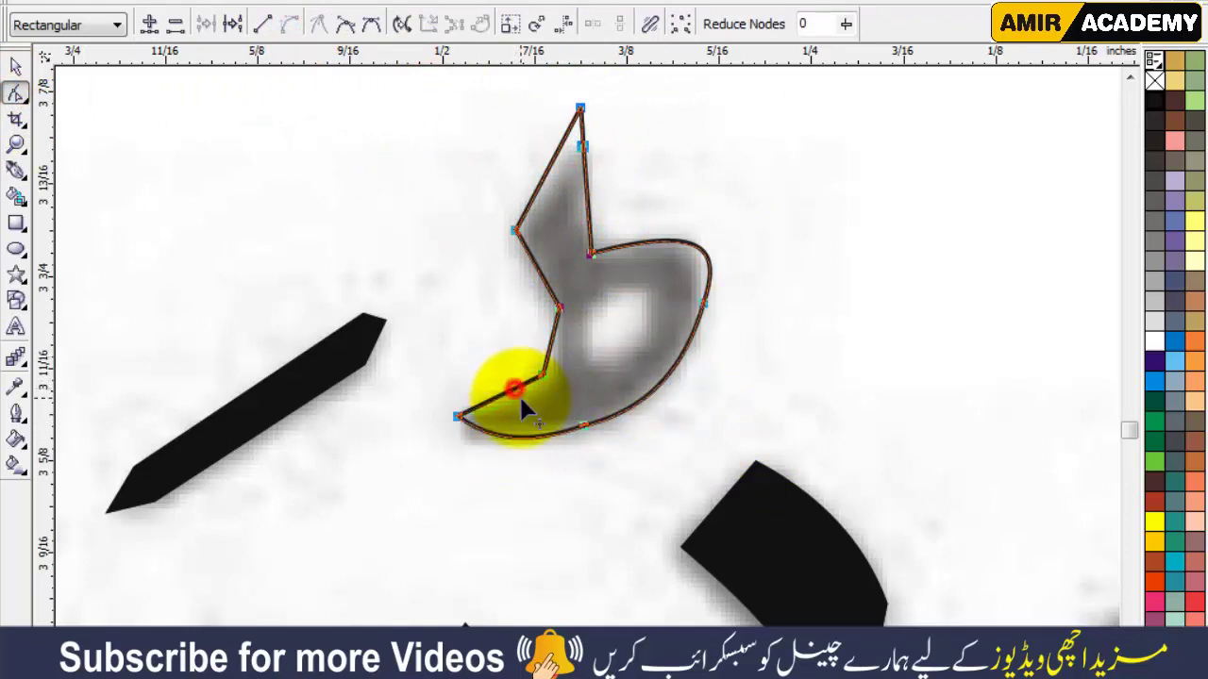
pyautogui.moveTo(519, 395); pyautogui.dragTo(555, 346)
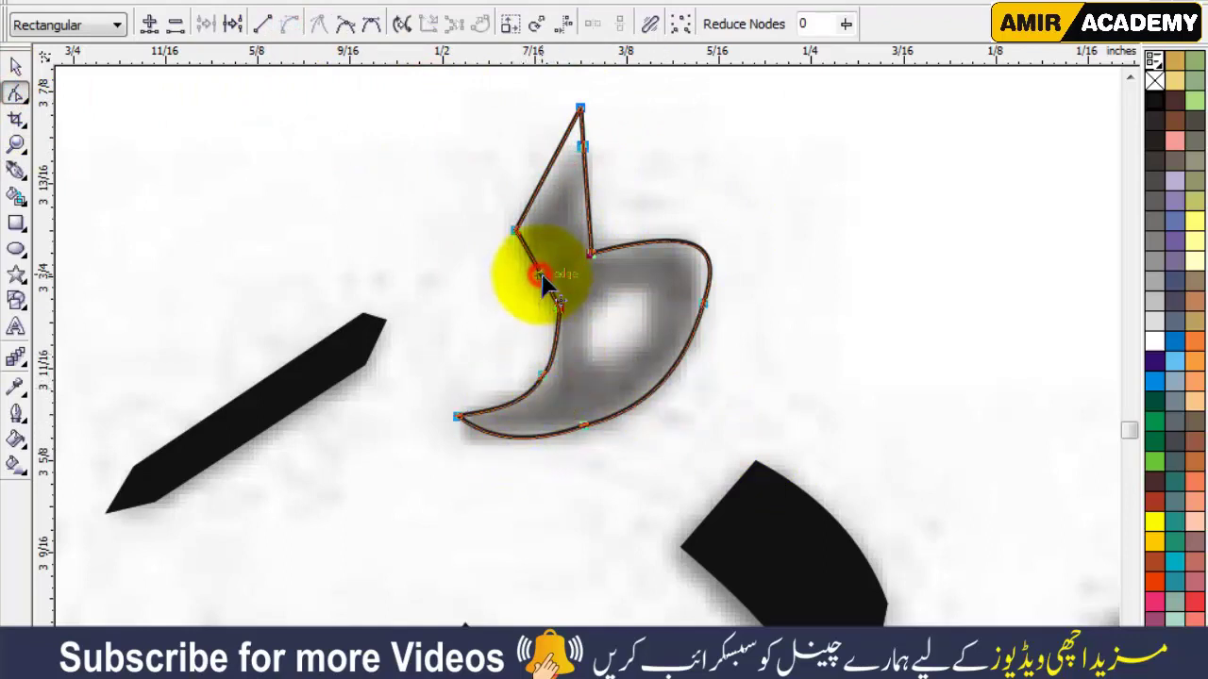
# Draw a triangular inner hole and bend it into an eye shape.
pyautogui.click(17, 176)
pyautogui.moveTo(594, 366); pyautogui.dragTo(651, 351)
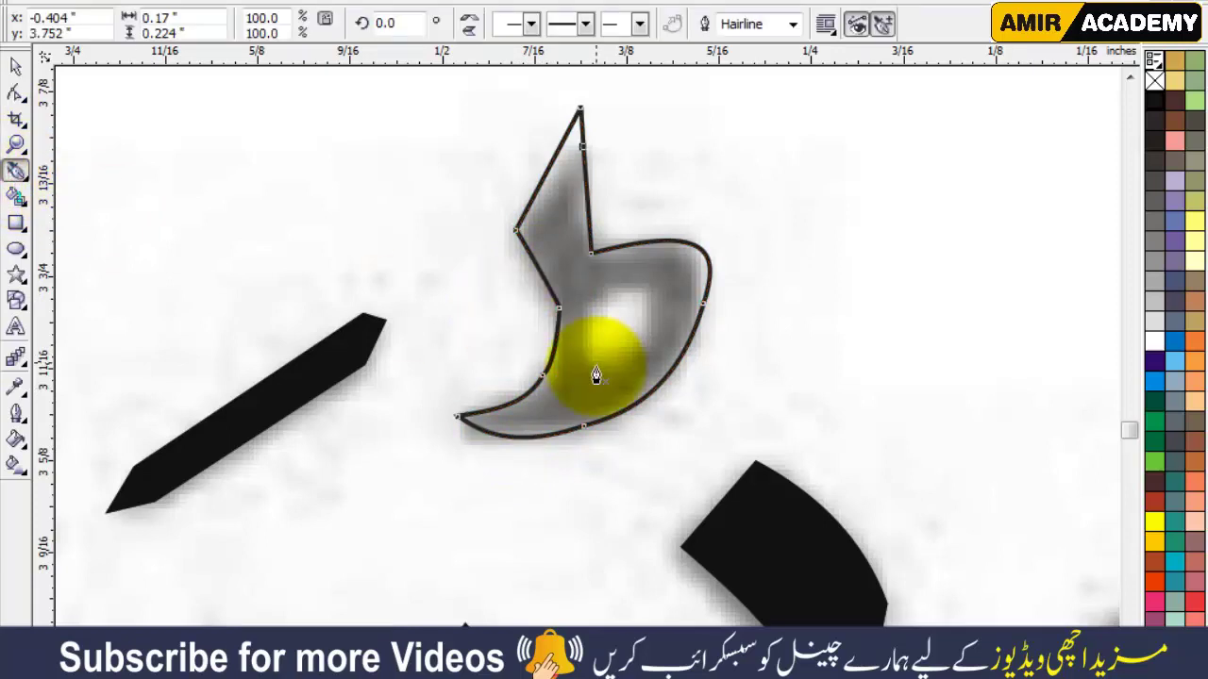
pyautogui.click(650, 343)
pyautogui.click(650, 285)
pyautogui.click(595, 366)
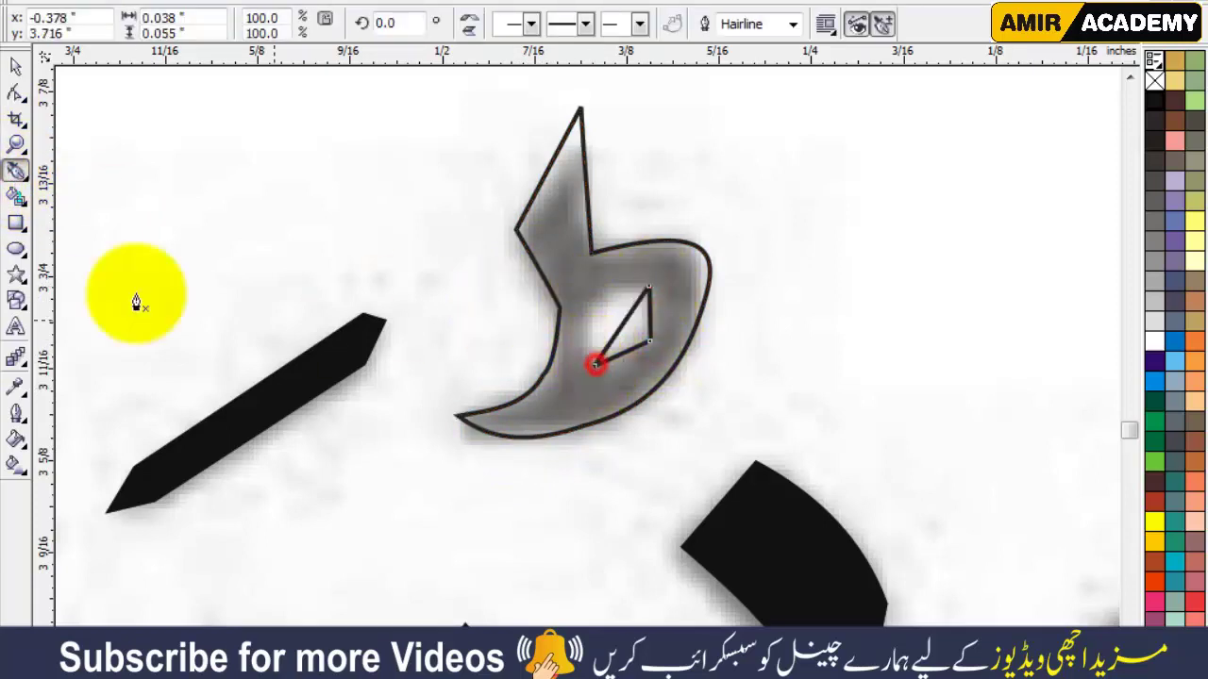
pyautogui.click(16, 92)
pyautogui.moveTo(666, 283); pyautogui.dragTo(553, 418)
pyautogui.click(280, 23)
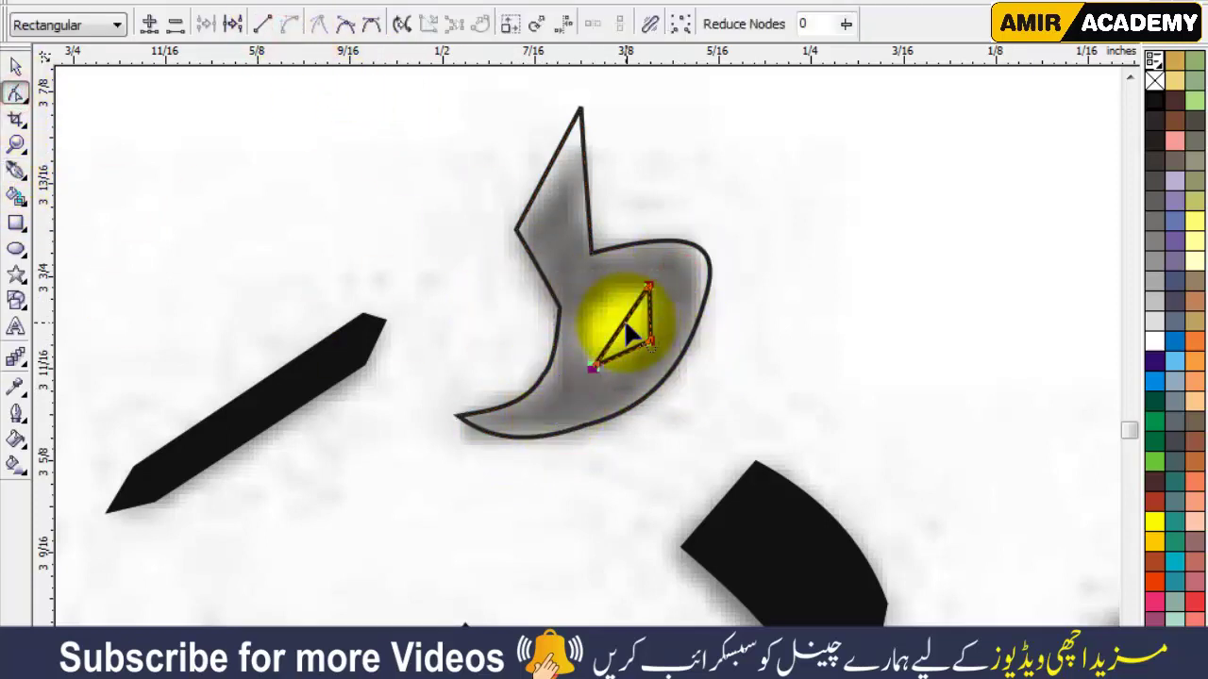
pyautogui.moveTo(623, 329); pyautogui.dragTo(633, 348)
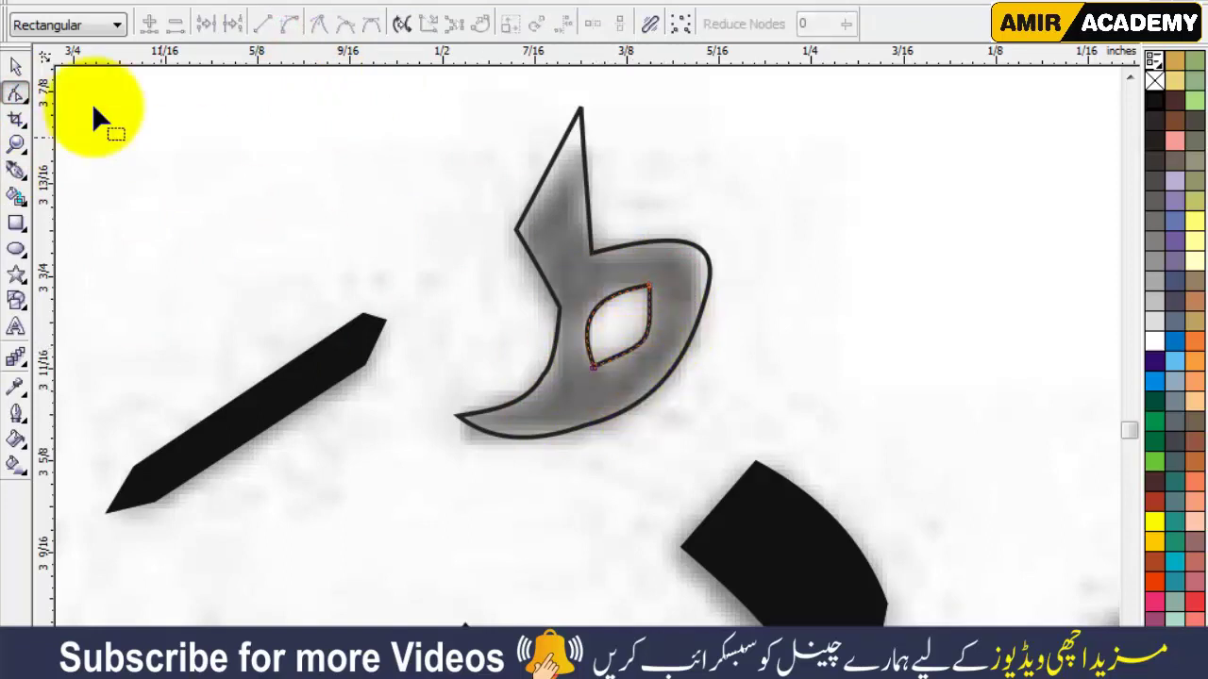
# Fill the outer ط shape black and the inner eye-shaped hole white.
pyautogui.click(16, 66)
pyautogui.click(1154, 99)
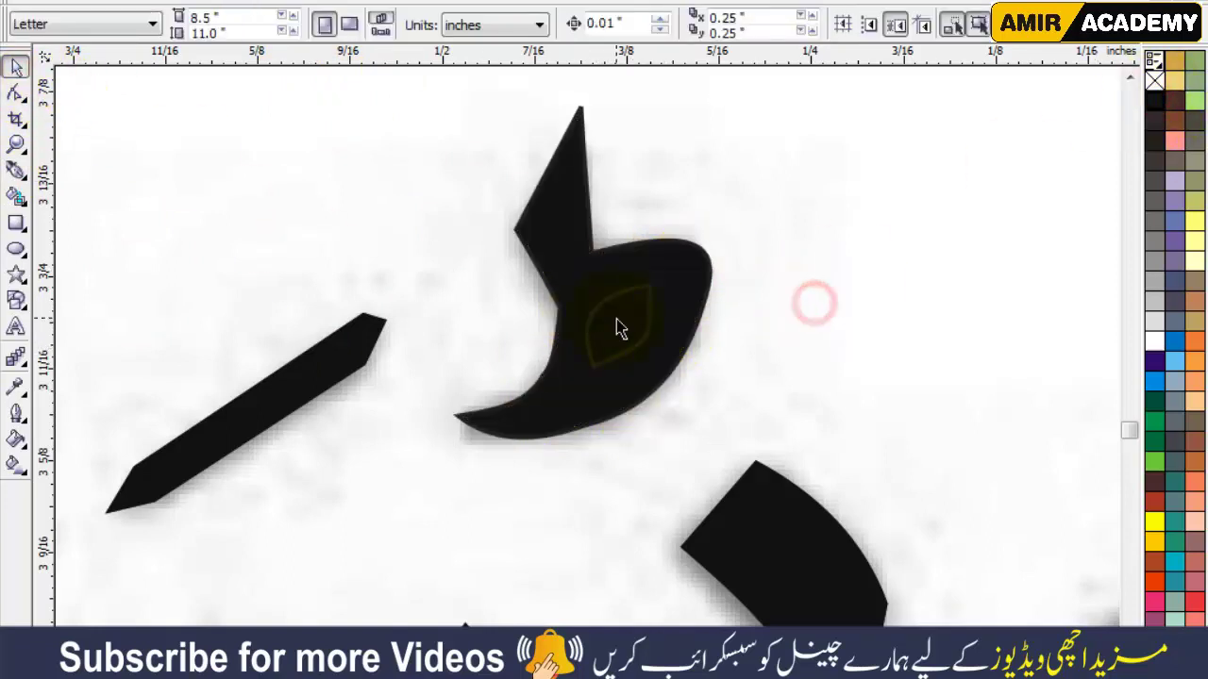
pyautogui.click(620, 328)
pyautogui.click(1154, 342)
pyautogui.keyDown('shift'); pyautogui.click(650, 203); pyautogui.keyUp('shift')
pyautogui.click(781, 283)
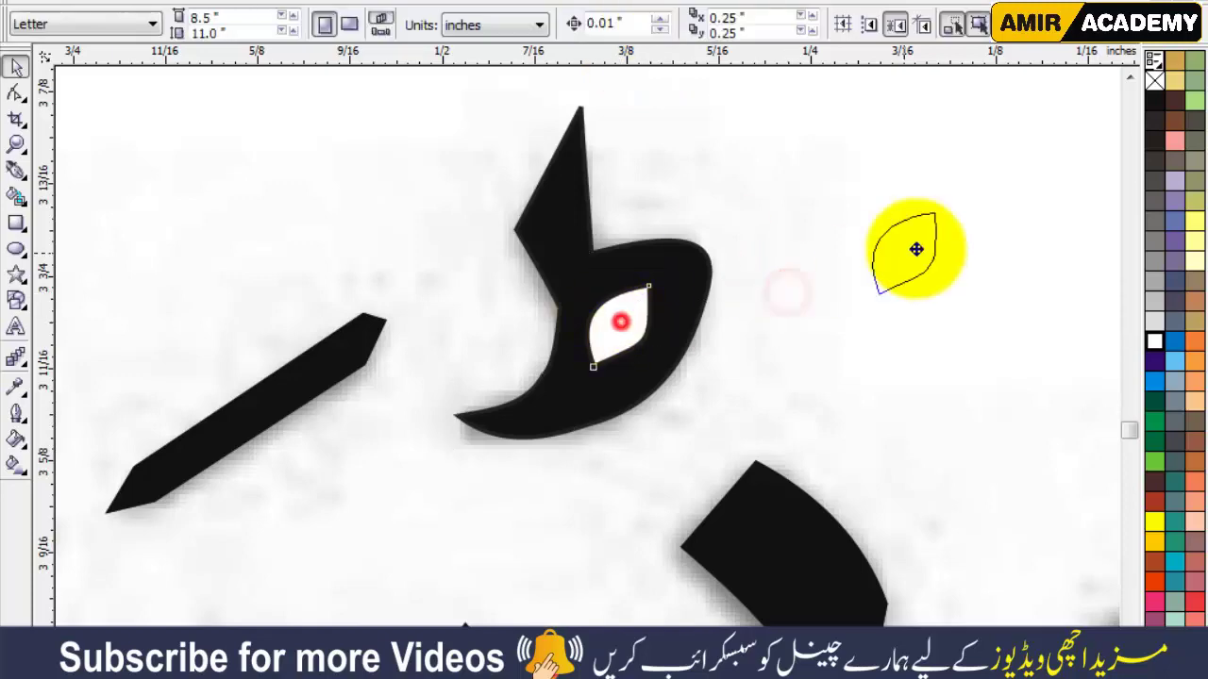
# Trace a closed Pen outline around the small grey diacritic mark.
pyautogui.scroll(-3, 846, 400)
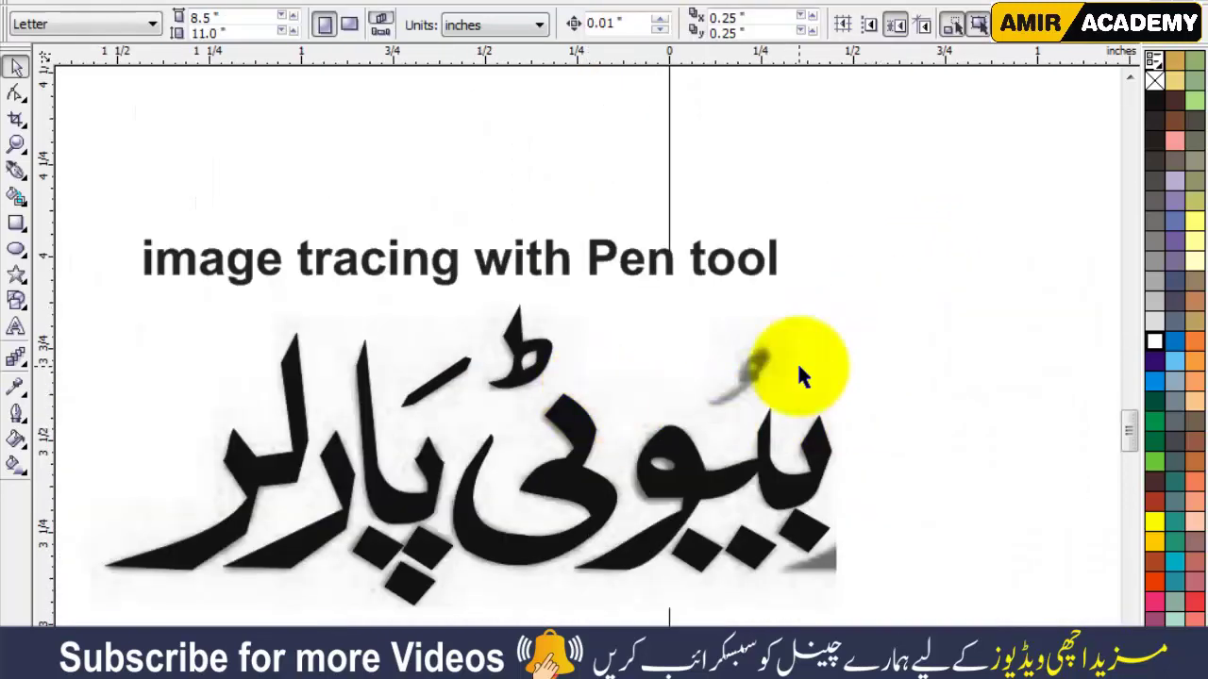
pyautogui.scroll(2, 796, 360)
pyautogui.scroll(-2, 585, 397)
pyautogui.scroll(2, 660, 325)
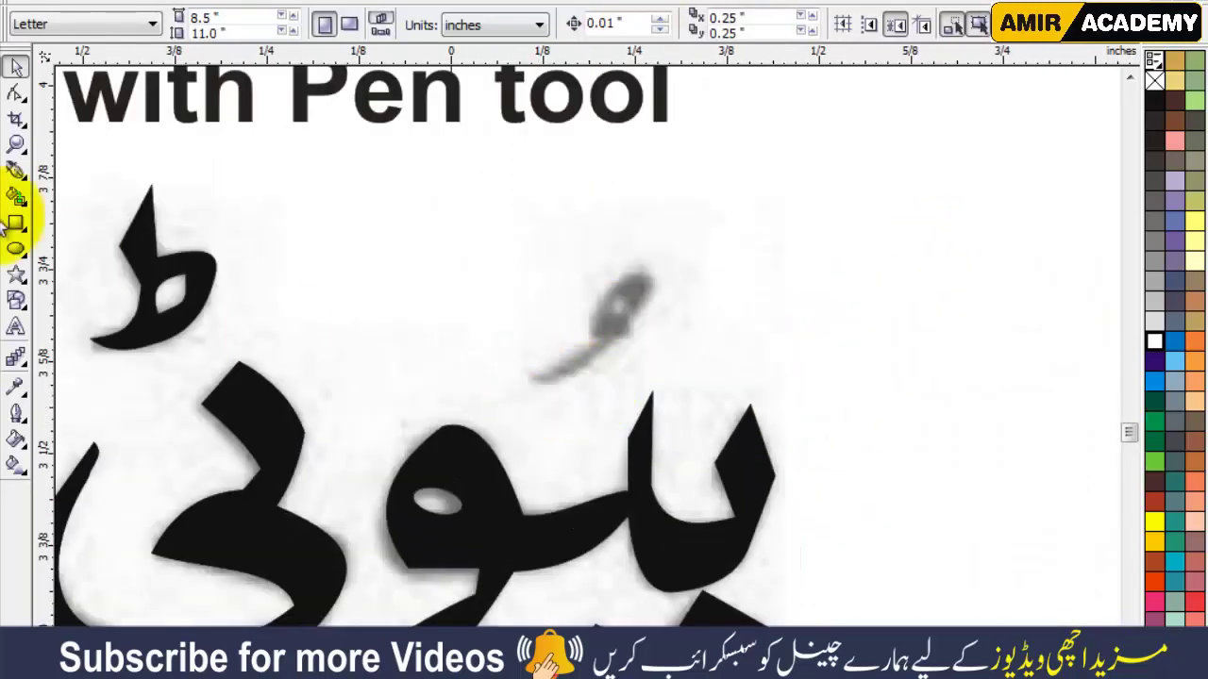
pyautogui.click(15, 170)
pyautogui.scroll(2, 603, 359)
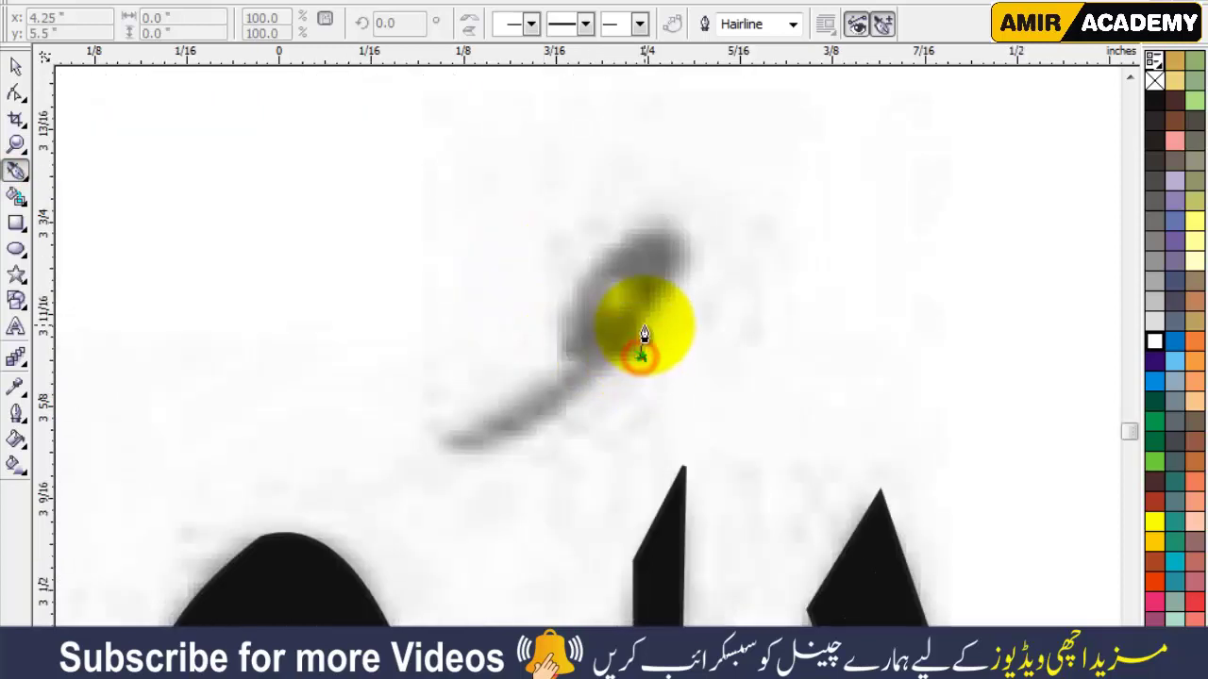
pyautogui.click(644, 325)
pyautogui.click(676, 281)
pyautogui.click(643, 230)
pyautogui.click(566, 295)
pyautogui.click(581, 363)
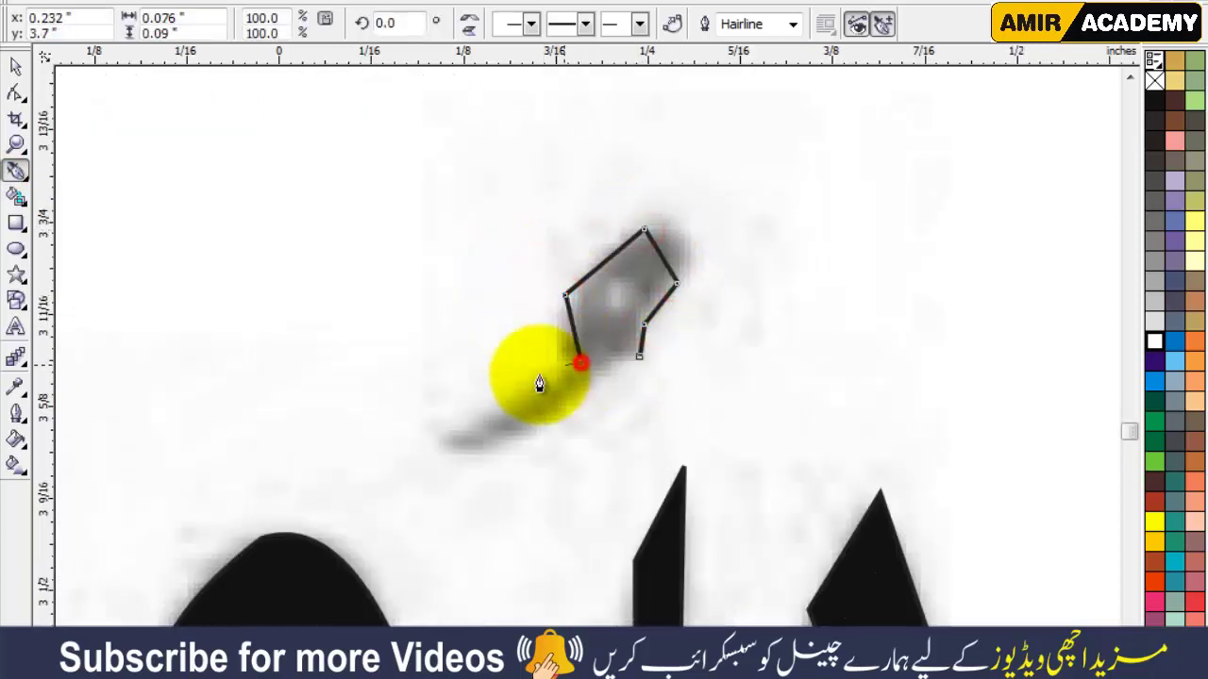
pyautogui.click(452, 453)
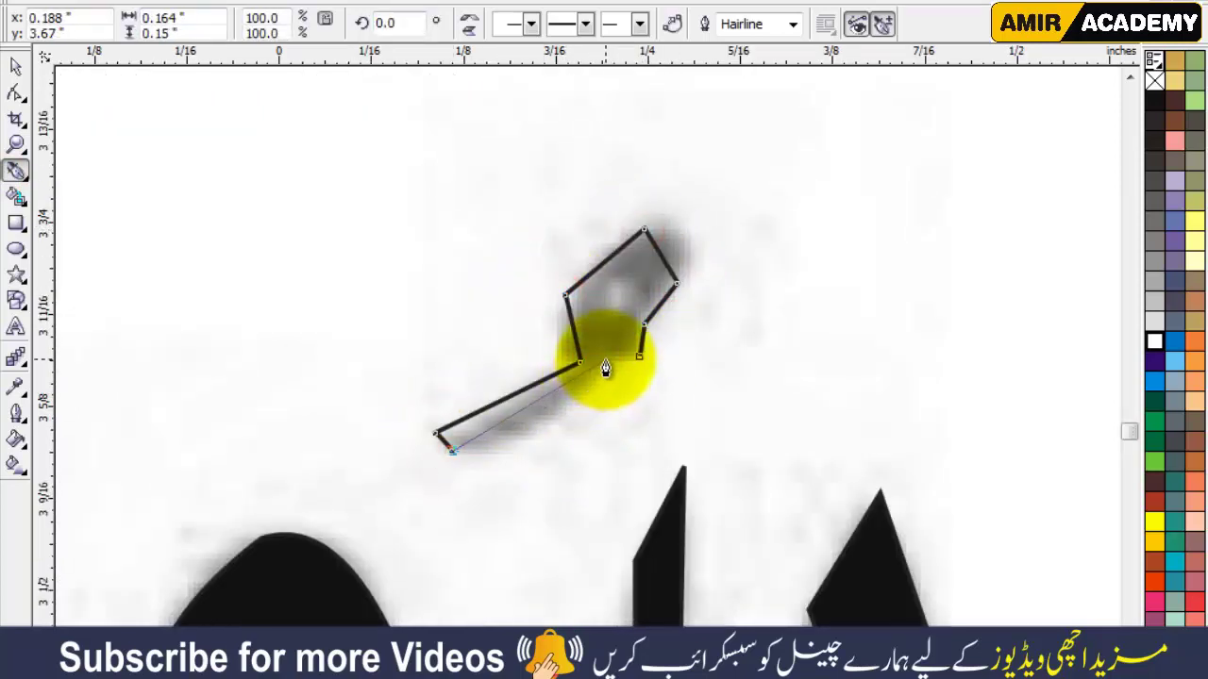
pyautogui.click(605, 363)
# Curve the mark's tail edges and bow its left edge outward.
pyautogui.click(15, 92)
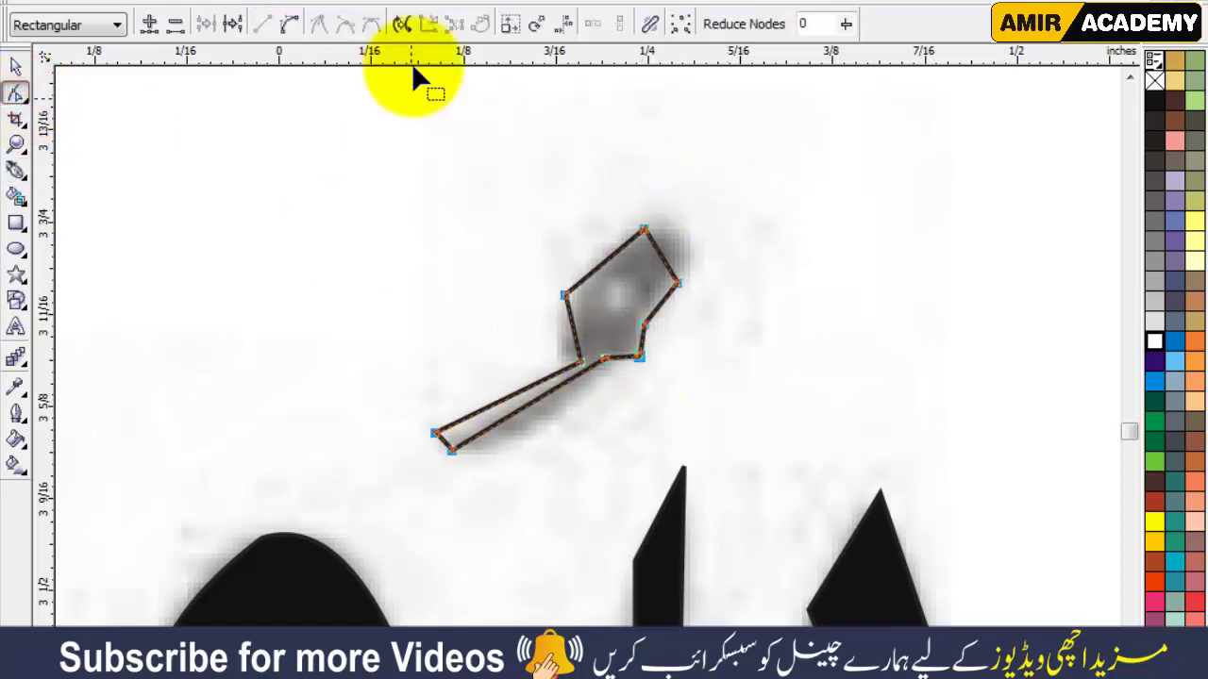
pyautogui.scroll(2, 567, 363)
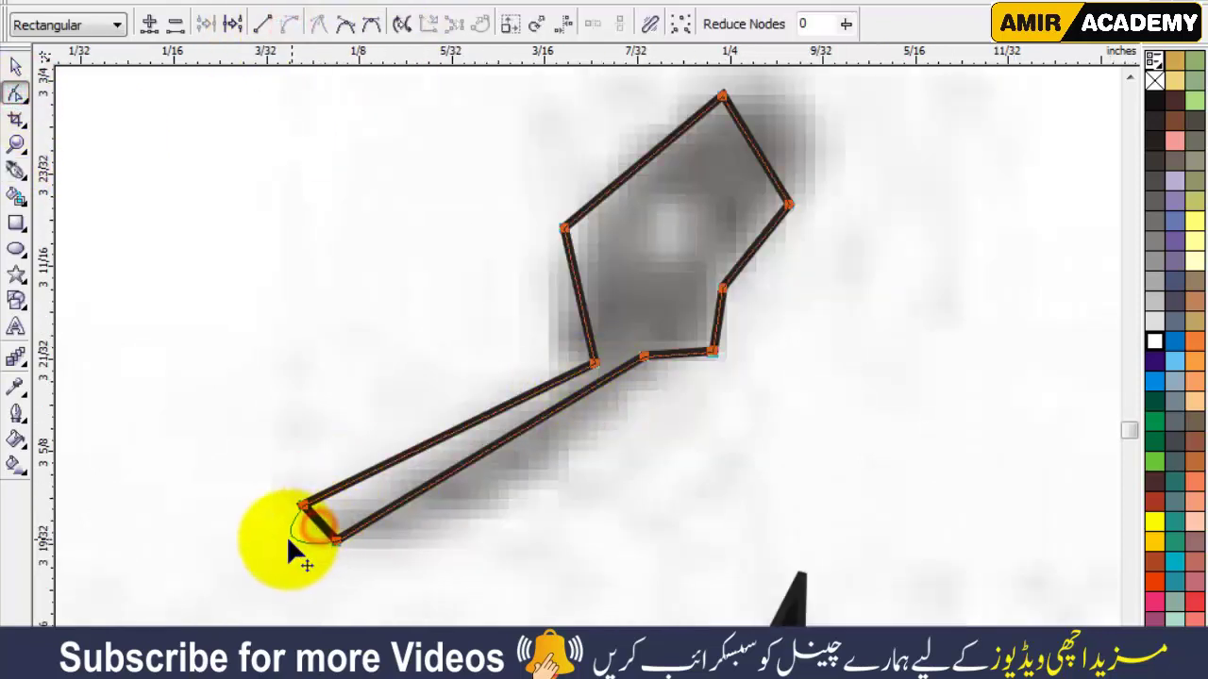
pyautogui.click(397, 464)
pyautogui.moveTo(398, 464)
pyautogui.mouseDown()
pyautogui.moveTo(462, 443)
pyautogui.moveTo(491, 401)
pyautogui.mouseUp()
pyautogui.moveTo(453, 481); pyautogui.dragTo(485, 500)
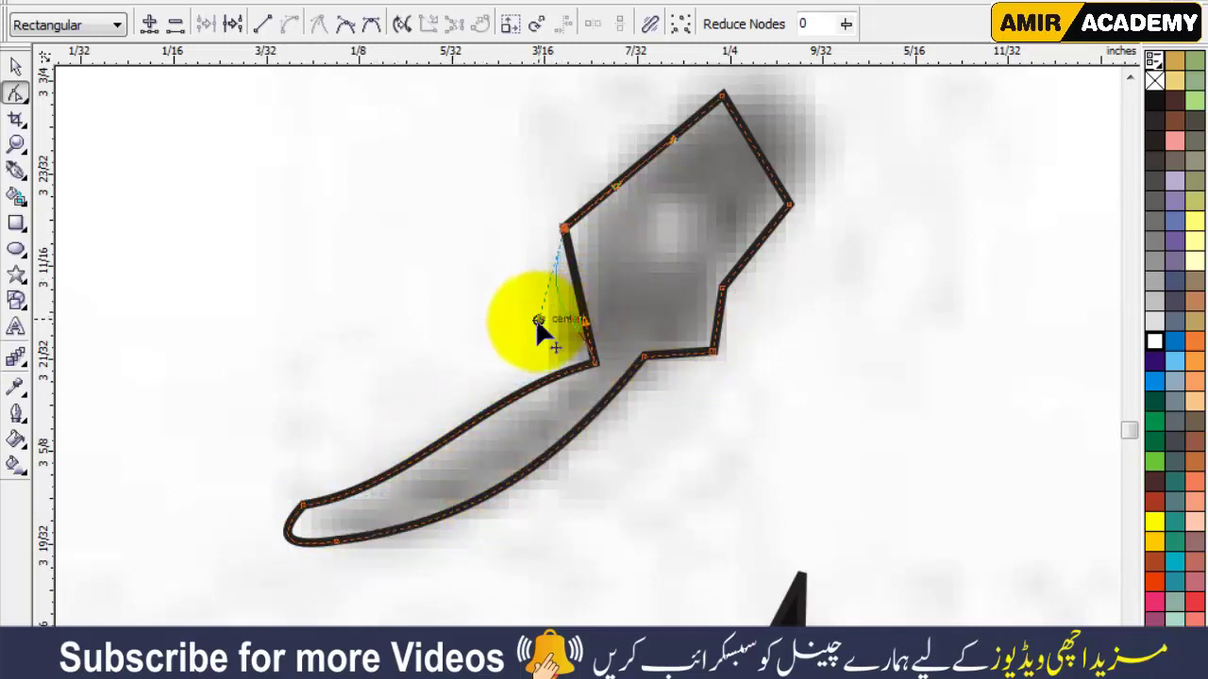
pyautogui.moveTo(537, 320); pyautogui.dragTo(556, 313)
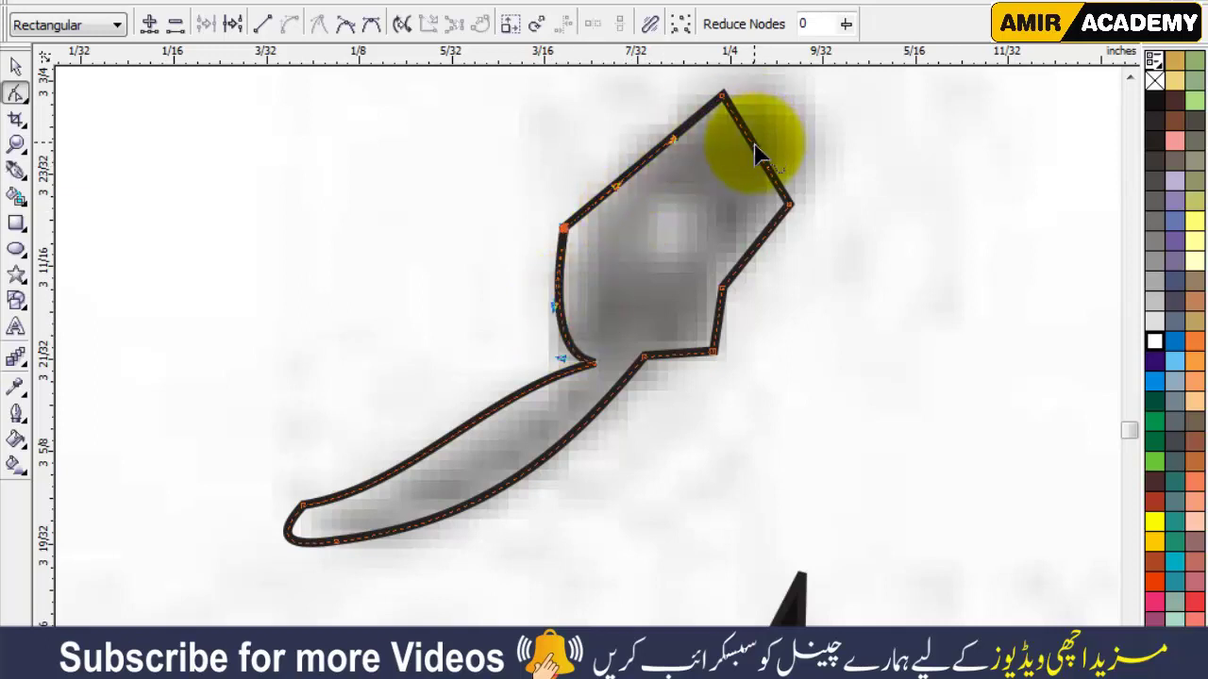
# Round off the mark's top and curve its upper-left and right edges.
pyautogui.scroll(1, 746, 98)
pyautogui.moveTo(762, 132); pyautogui.dragTo(828, 137)
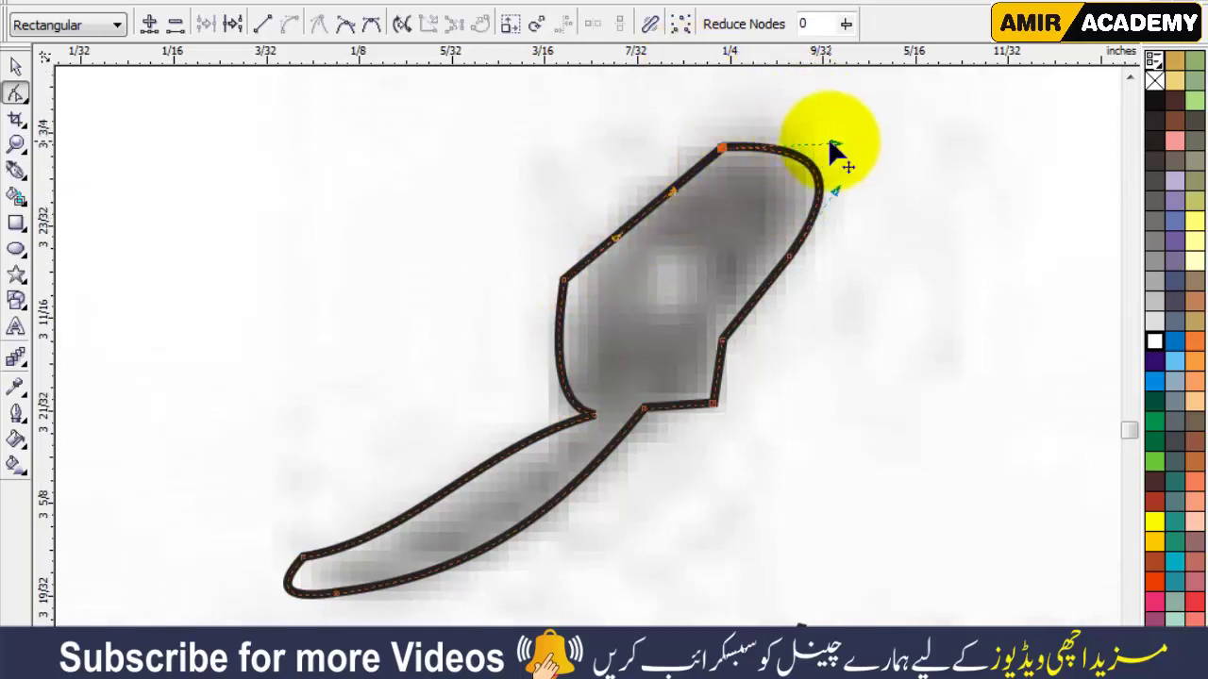
pyautogui.moveTo(642, 217); pyautogui.dragTo(625, 189)
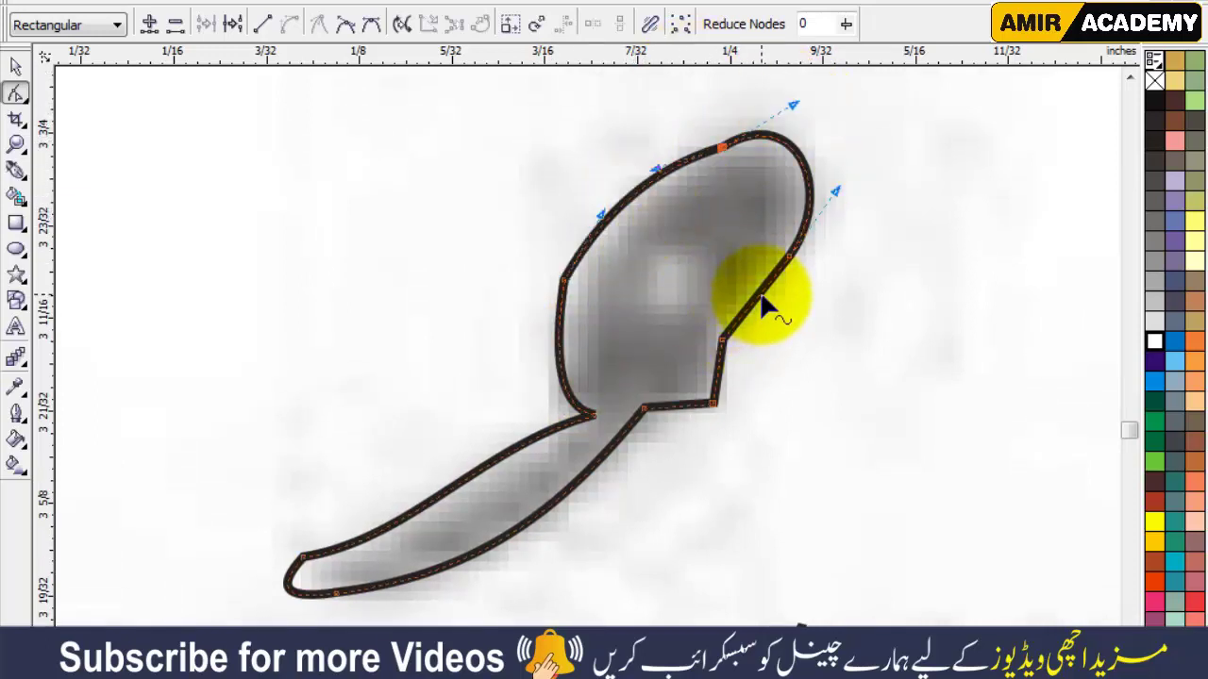
pyautogui.moveTo(746, 302); pyautogui.dragTo(729, 317)
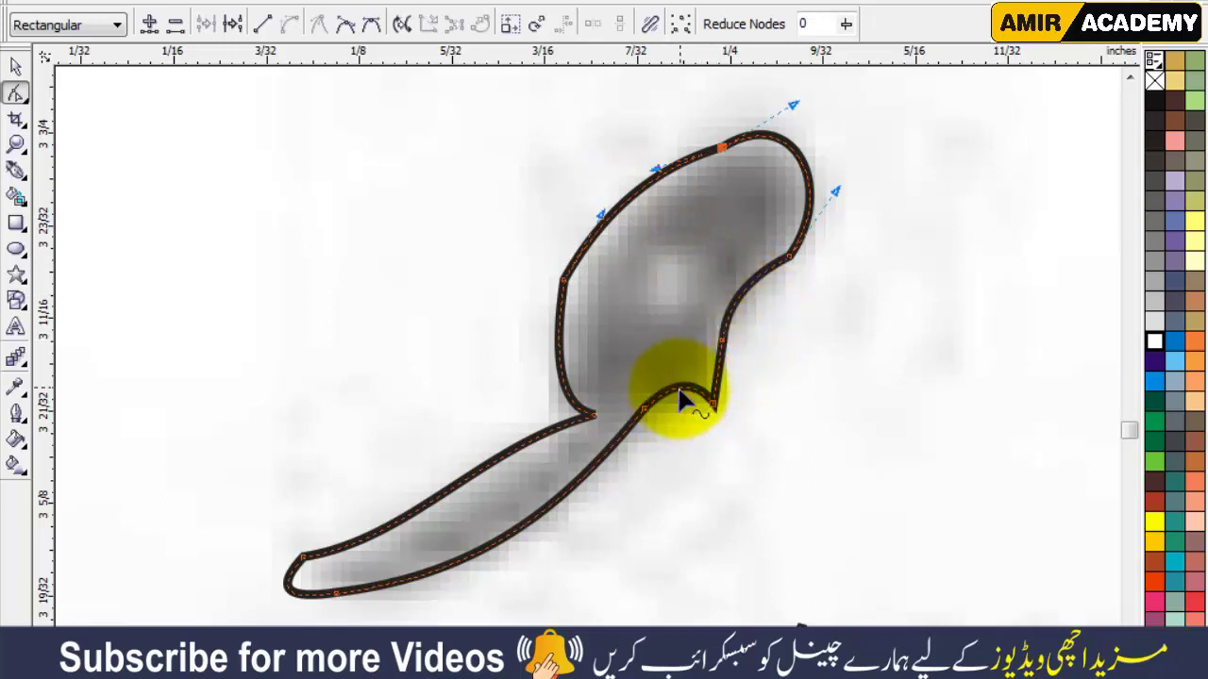
pyautogui.click(15, 66)
pyautogui.press('Escape')
# Draw a small white circle inside the mark, fill the mark black and cut the circle out as a hole.
pyautogui.click(15, 249)
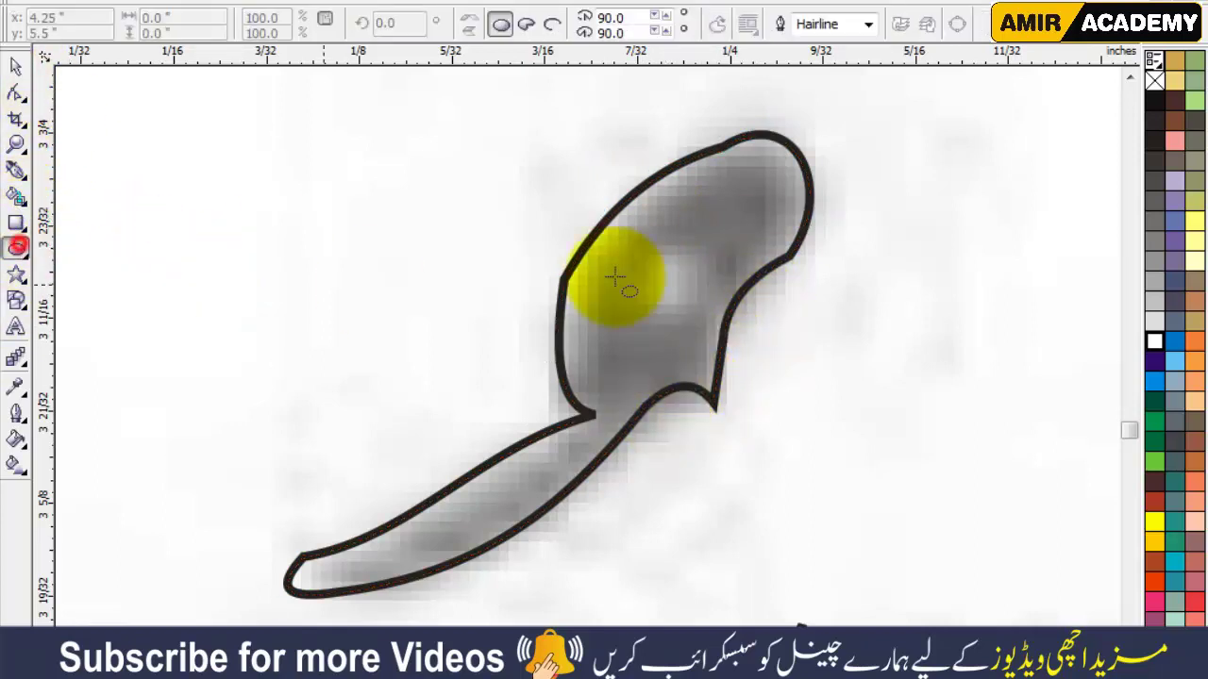
pyautogui.moveTo(653, 244); pyautogui.dragTo(723, 316)
pyautogui.click(1154, 342)
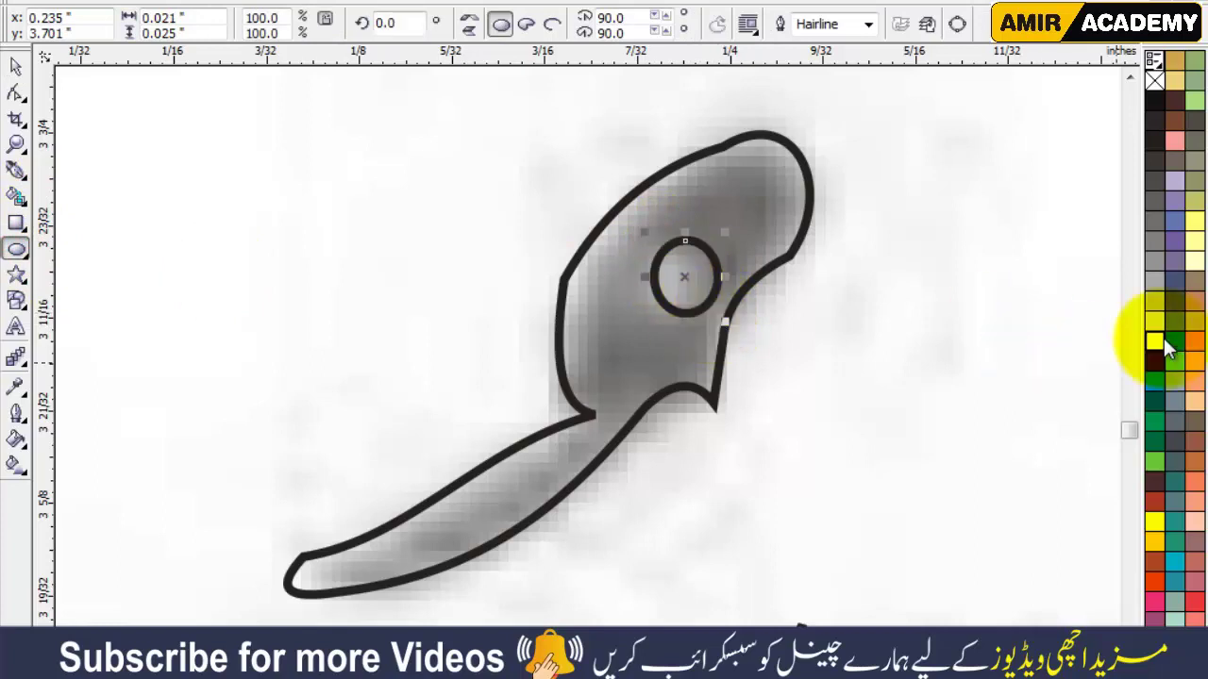
pyautogui.click(15, 66)
pyautogui.click(809, 216)
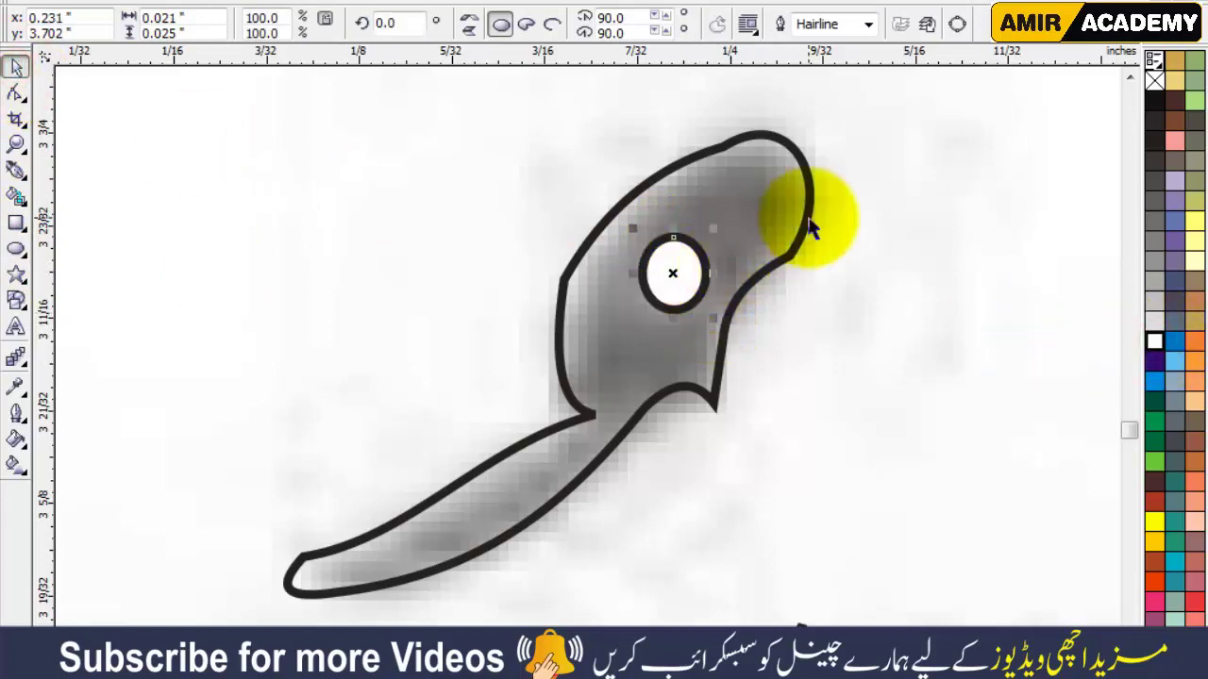
pyautogui.click(1174, 100)
pyautogui.click(953, 243)
pyautogui.click(754, 196)
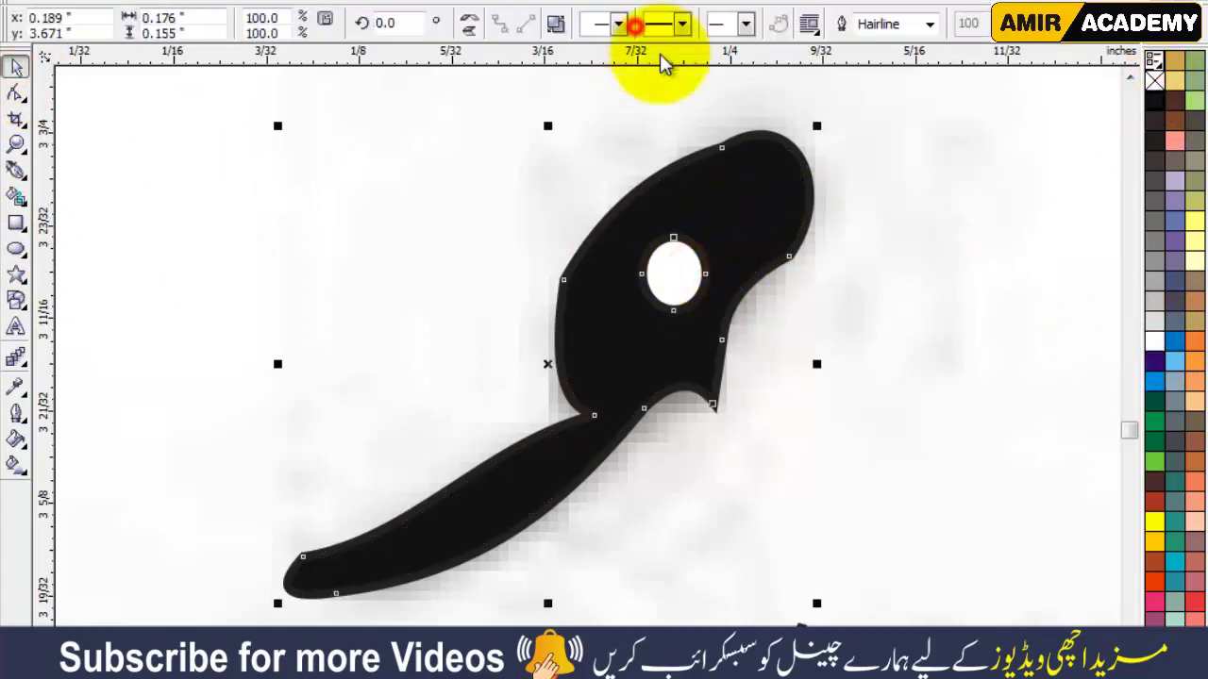
pyautogui.click(666, 264)
pyautogui.click(715, 236)
# Remove the outline, then select all traced Urdu shapes and place them just above the original image.
pyautogui.rightClick(1155, 81)
pyautogui.scroll(-3, 735, 399)
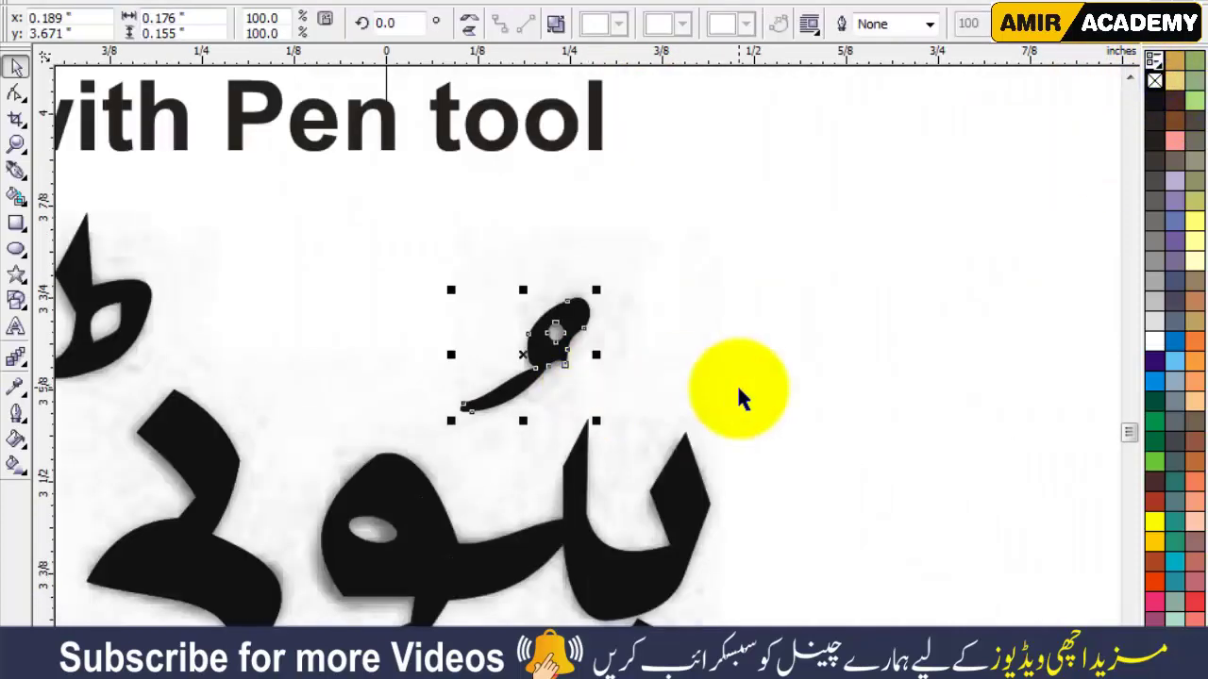
pyautogui.scroll(-2, 418, 442)
pyautogui.moveTo(953, 250); pyautogui.dragTo(135, 593)
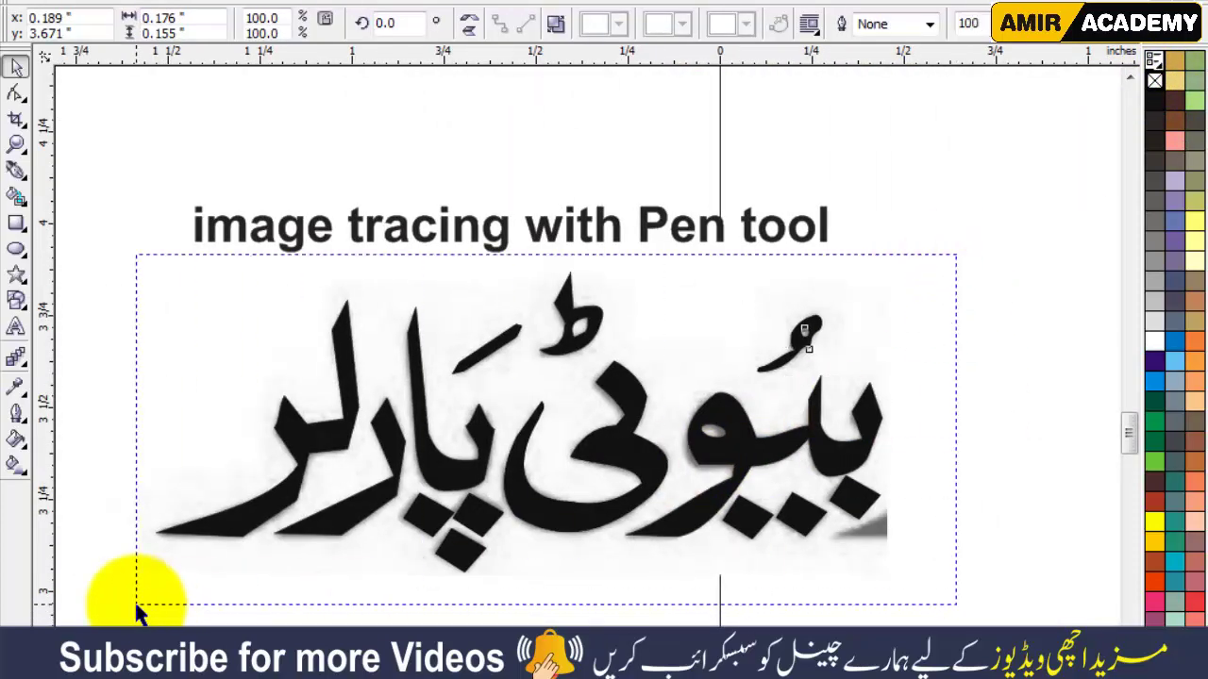
pyautogui.scroll(-2, 630, 333)
pyautogui.moveTo(630, 332); pyautogui.dragTo(915, 132)
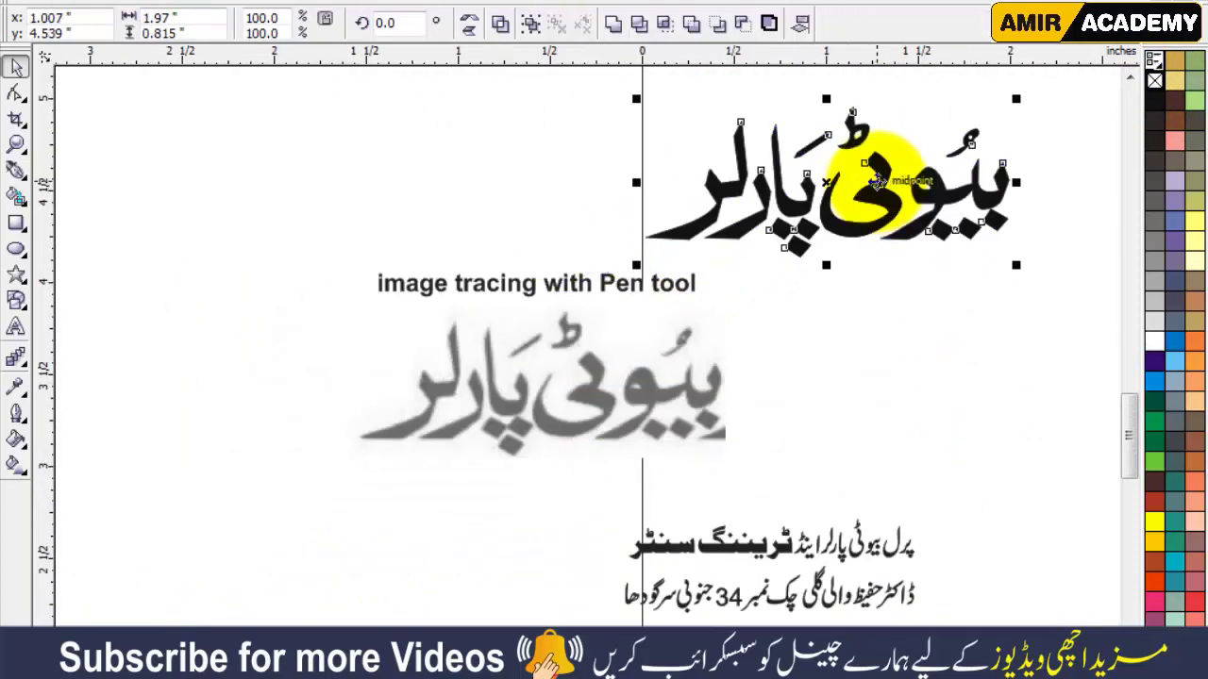
pyautogui.moveTo(872, 169)
pyautogui.mouseDown()
pyautogui.moveTo(585, 283)
pyautogui.moveTo(594, 269)
pyautogui.mouseUp()
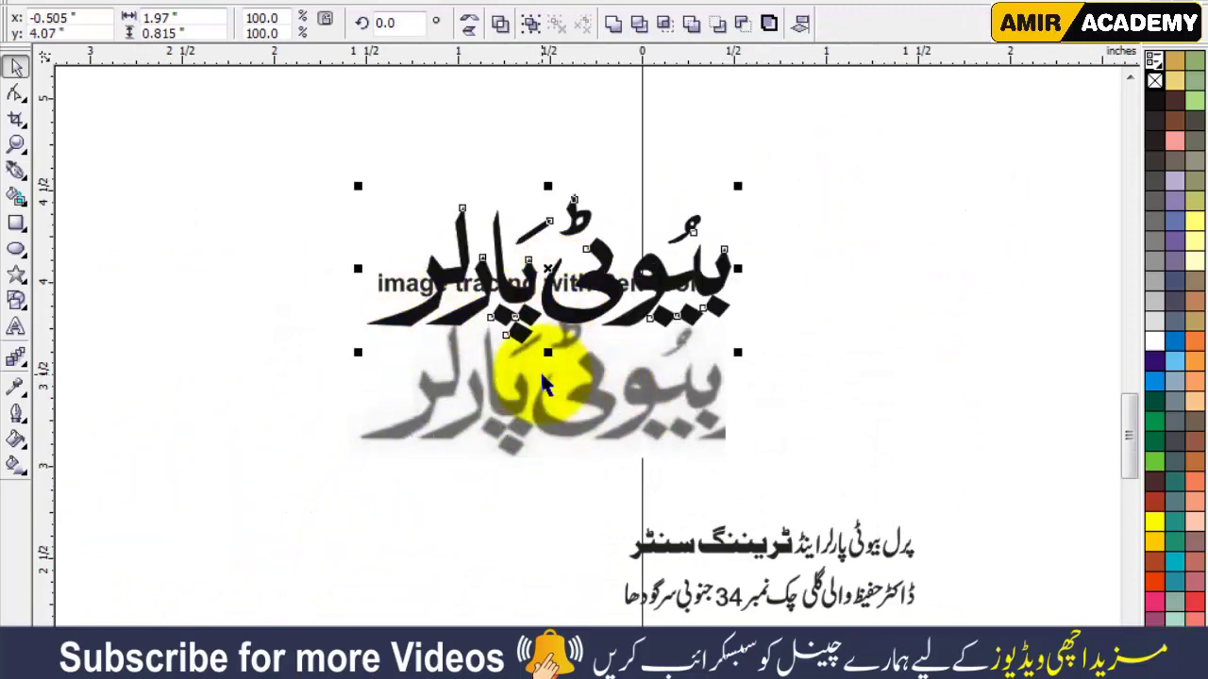
pyautogui.scroll(-2, 550, 349)
pyautogui.scroll(2, 550, 349)
# Unlock the caption text and move it below the original image.
pyautogui.press('z')
pyautogui.moveTo(256, 161); pyautogui.dragTo(647, 418)
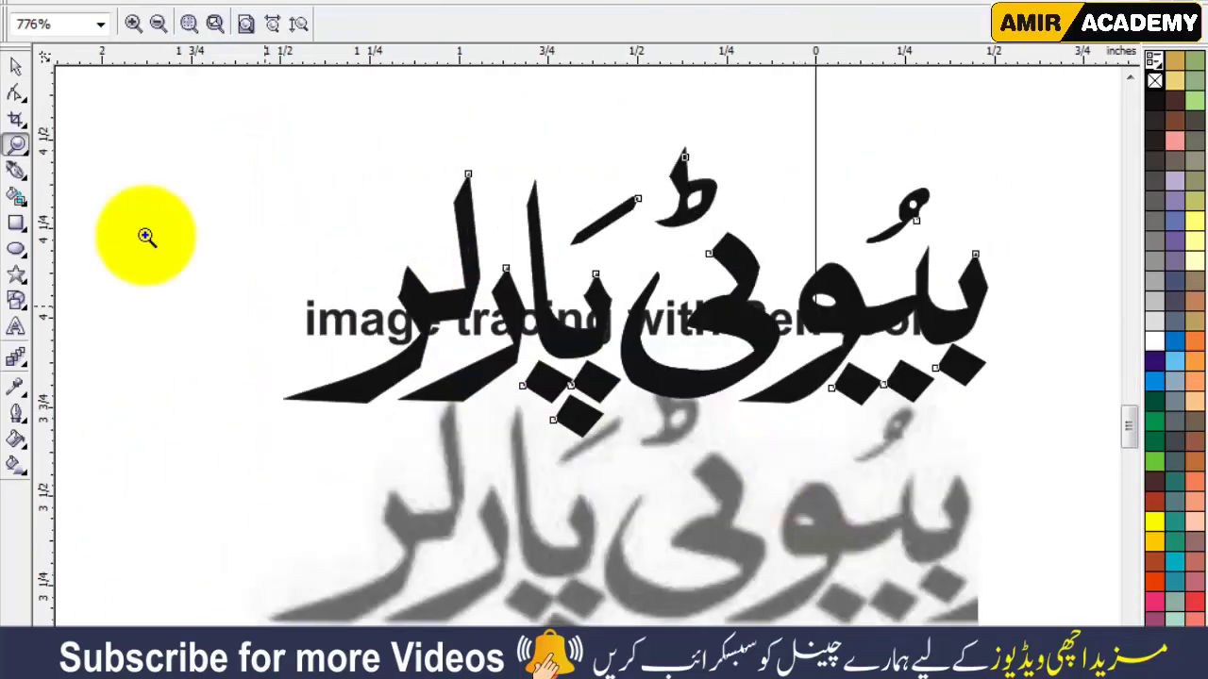
pyautogui.press('space')
pyautogui.moveTo(1130, 420); pyautogui.dragTo(1132, 440)
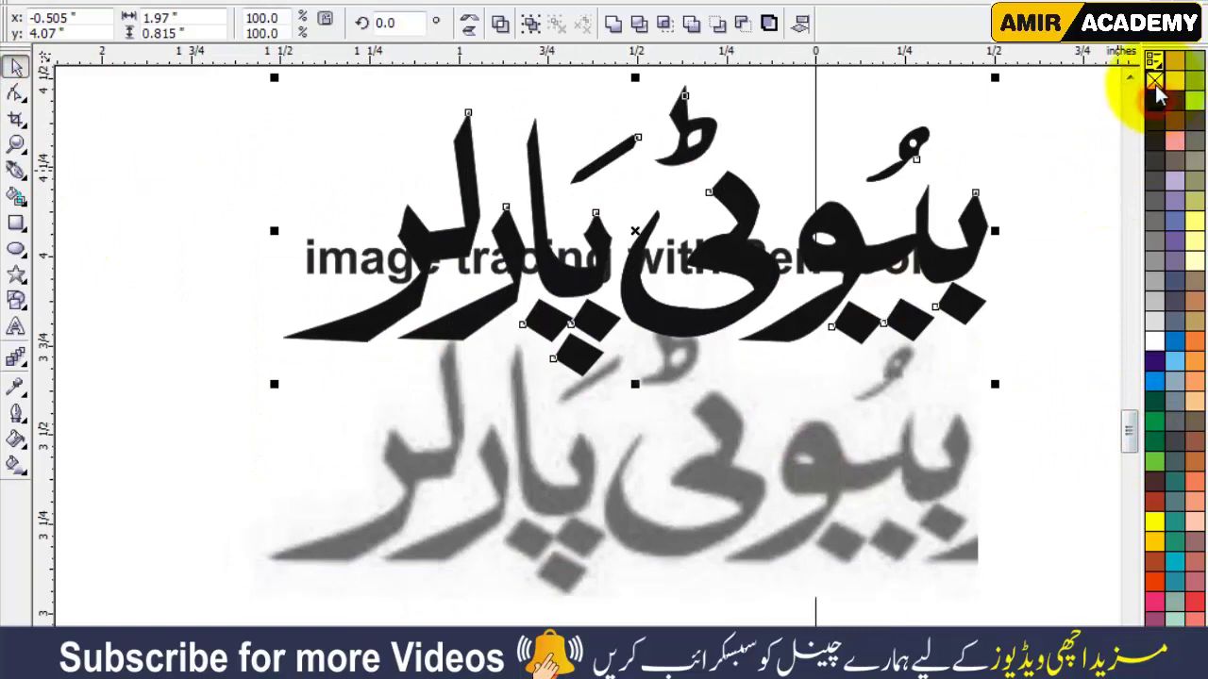
pyautogui.rightClick(300, 268)
pyautogui.click(371, 274)
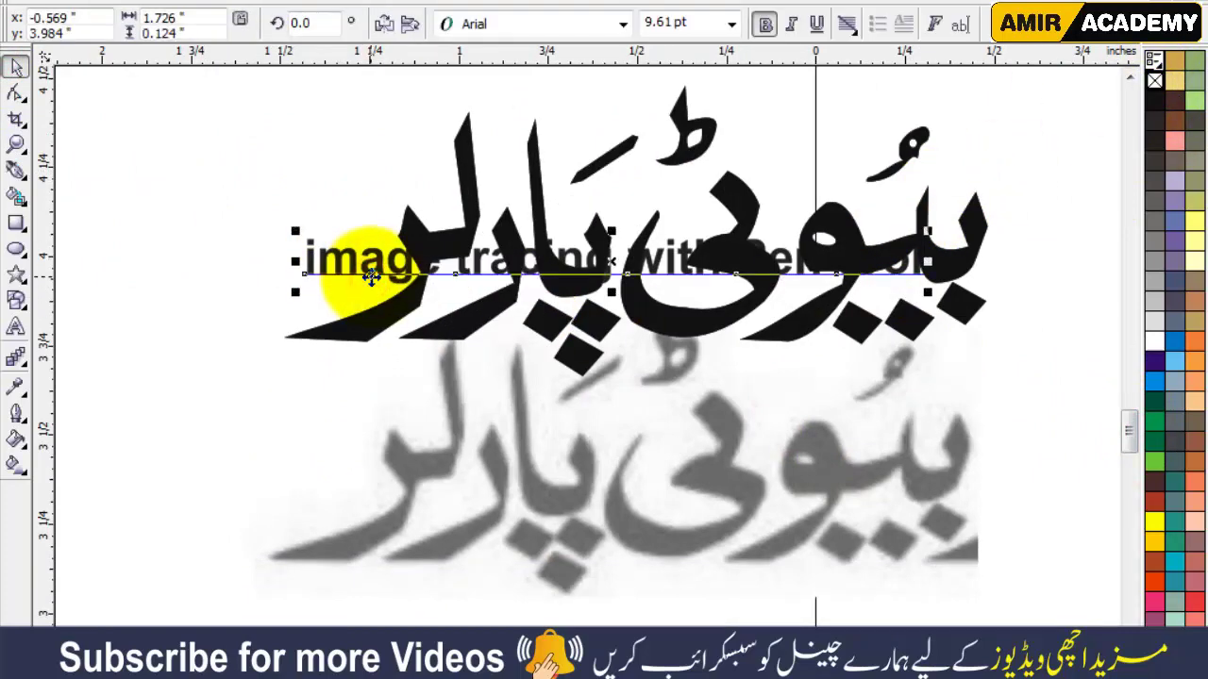
pyautogui.moveTo(371, 274); pyautogui.dragTo(377, 576)
# Select the traced letters and preview the artwork full screen with F9.
pyautogui.click(806, 241)
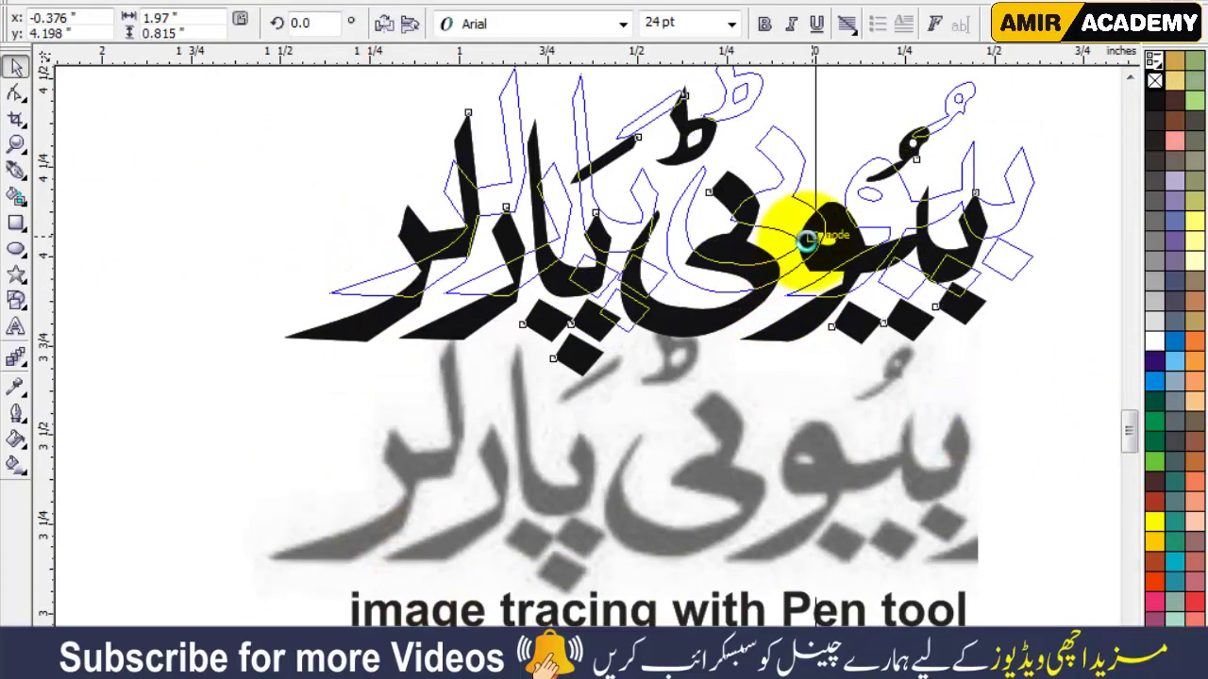
pyautogui.moveTo(807, 241); pyautogui.dragTo(808, 240)
pyautogui.moveTo(1129, 423); pyautogui.dragTo(1133, 432)
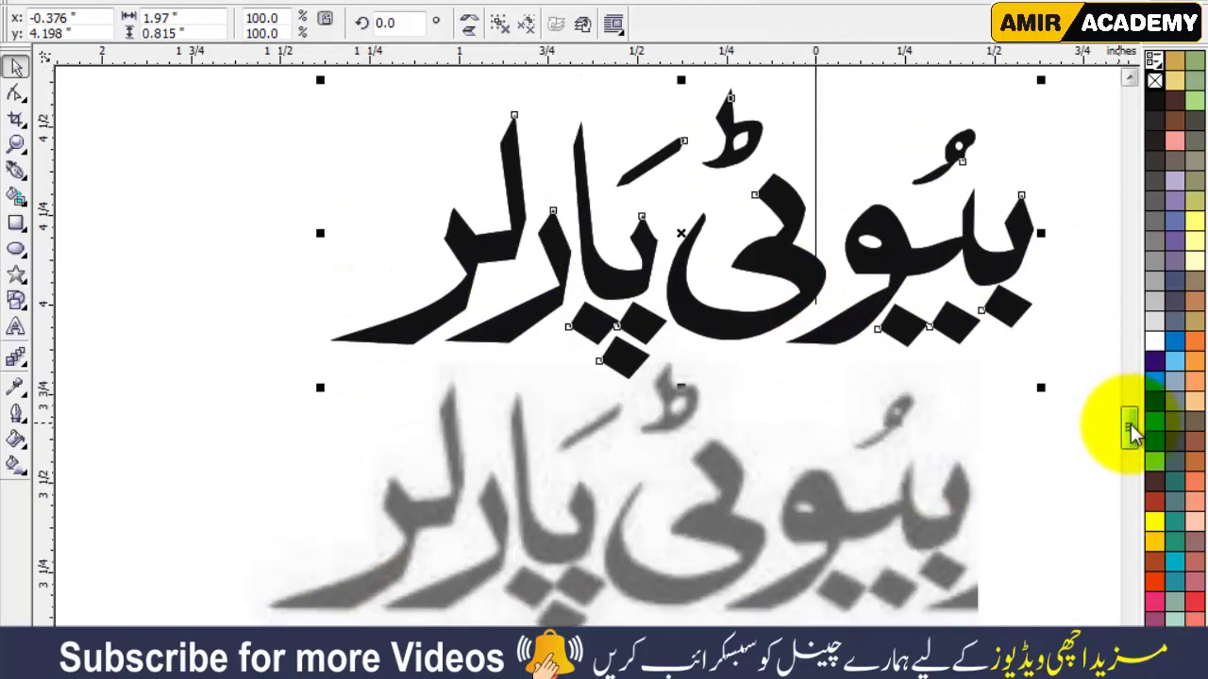
pyautogui.press('F9')
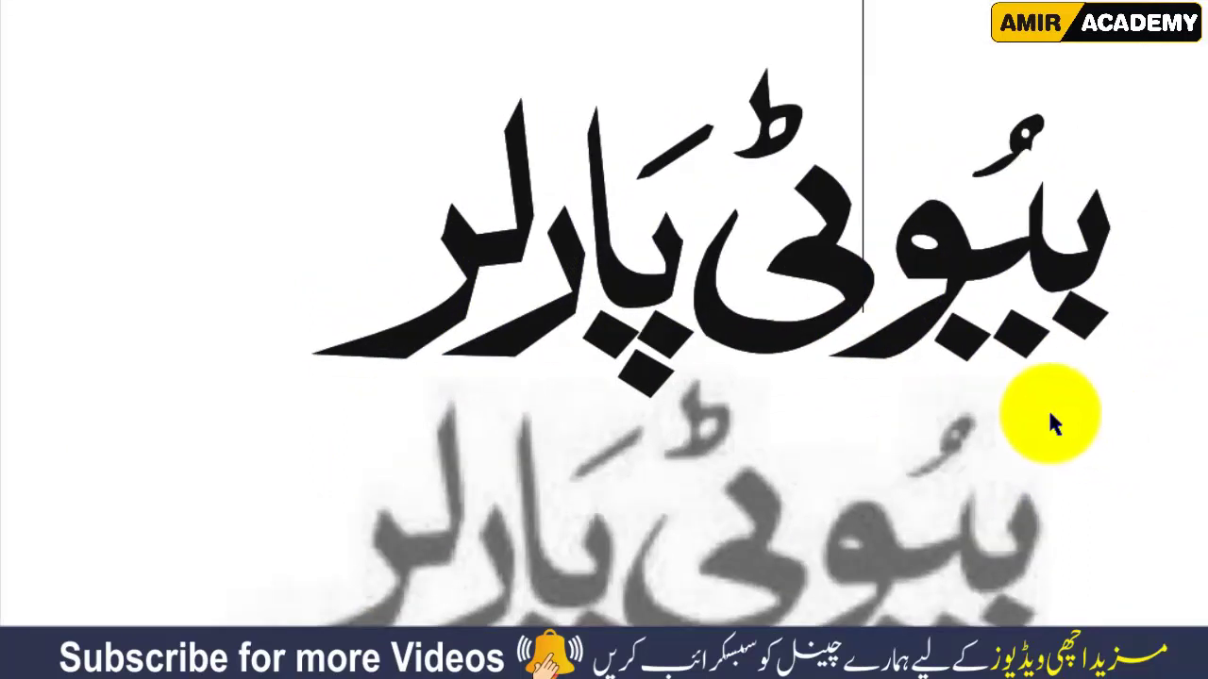
# Close the full-screen preview and try blue, then green fills on the traced letters.
pyautogui.click(1057, 418)
pyautogui.click(1164, 374)
pyautogui.click(1157, 381)
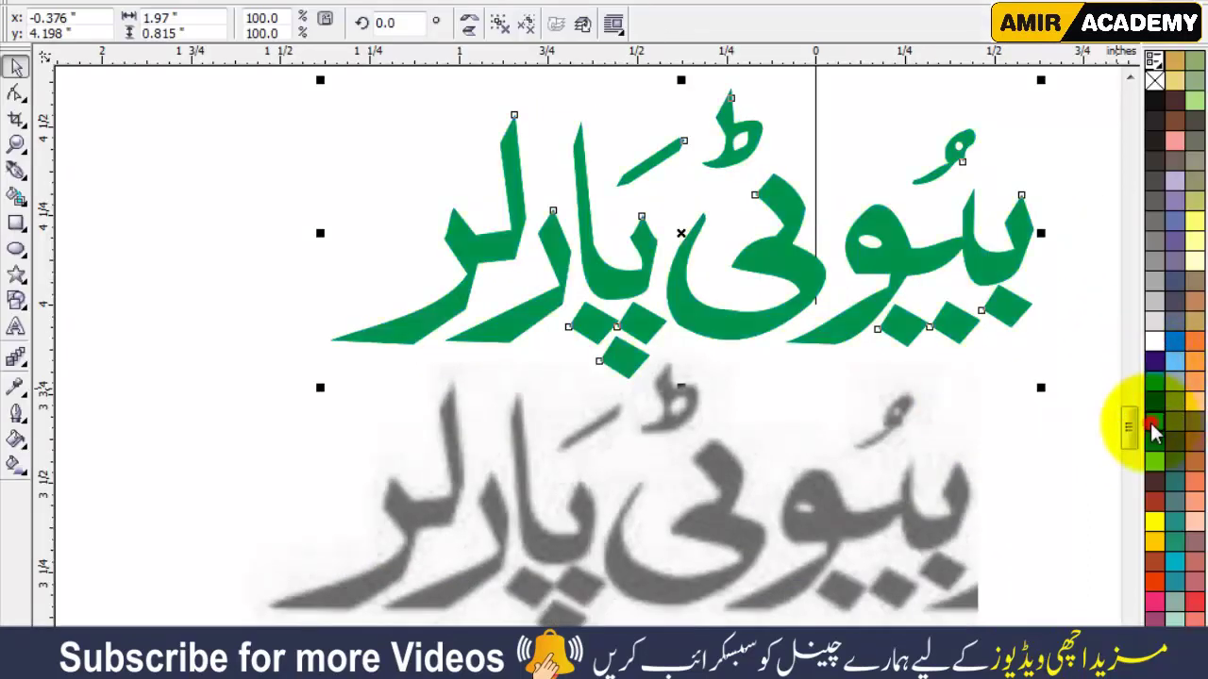
pyautogui.click(1051, 451)
# Try a pink fill, then settle on orange-red for the traced Urdu letters.
pyautogui.click(1000, 265)
pyautogui.click(1156, 604)
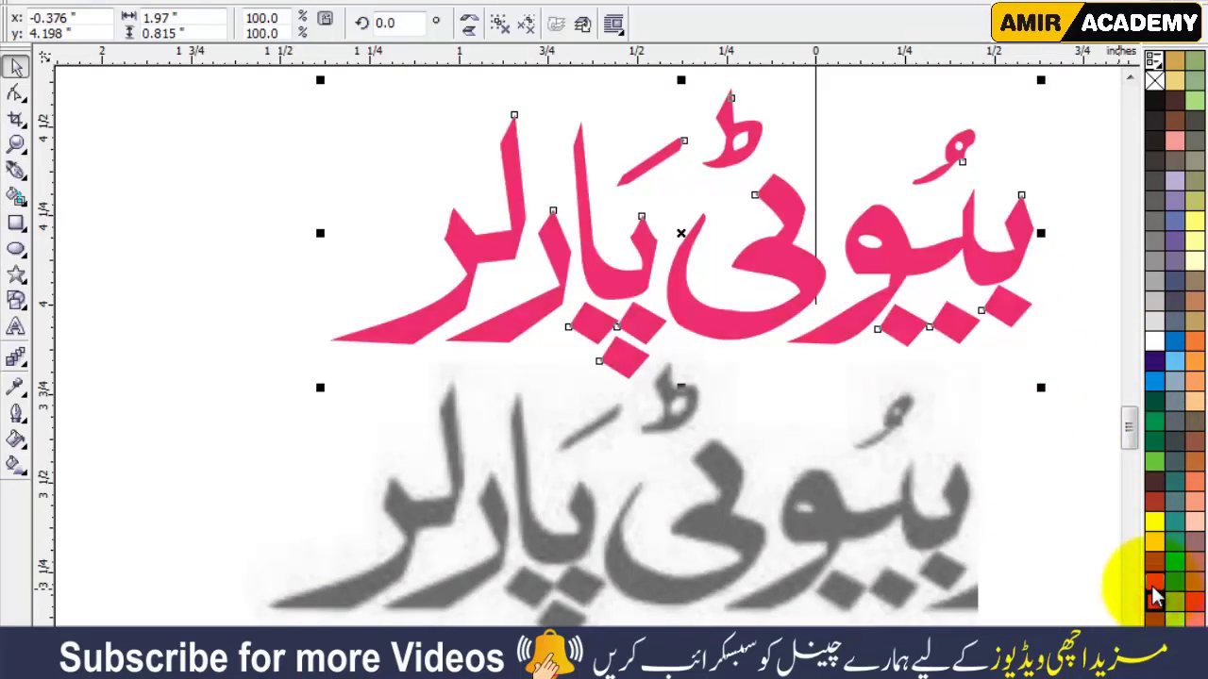
pyautogui.click(1155, 582)
pyautogui.click(1046, 459)
pyautogui.click(783, 244)
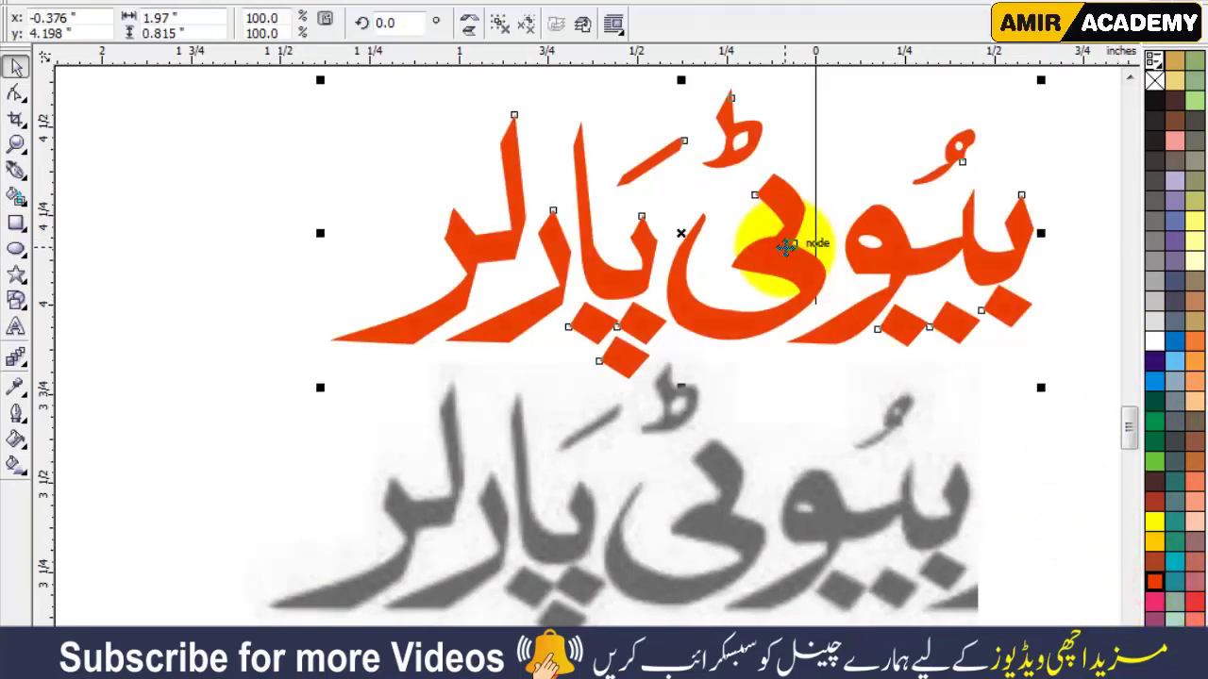